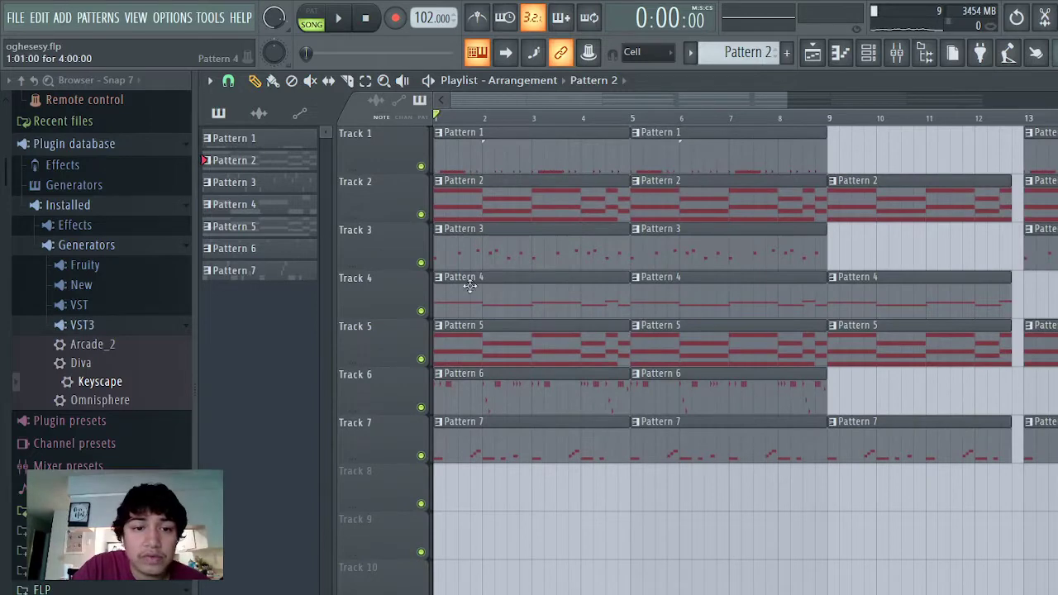
Step: Mute every playlist track except Track 2 so that only the Pattern 2 chords are heard
{"action": "left_click", "coordinate": [422, 360], "text": "ctrl"}
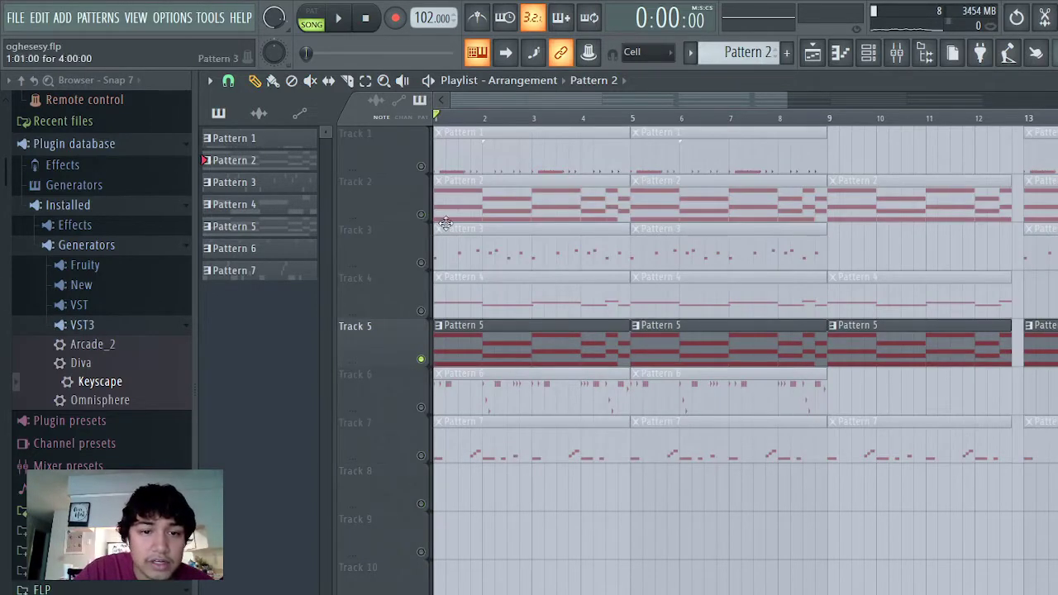
{"action": "left_click", "coordinate": [422, 215]}
{"action": "left_click", "coordinate": [422, 360], "text": "ctrl"}
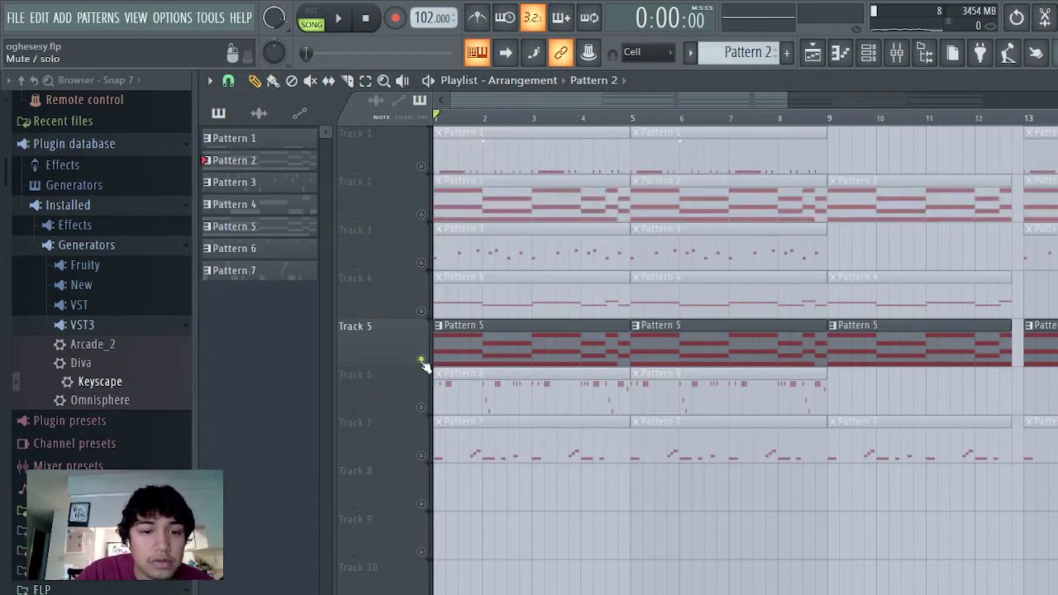
{"action": "left_click", "coordinate": [422, 215]}
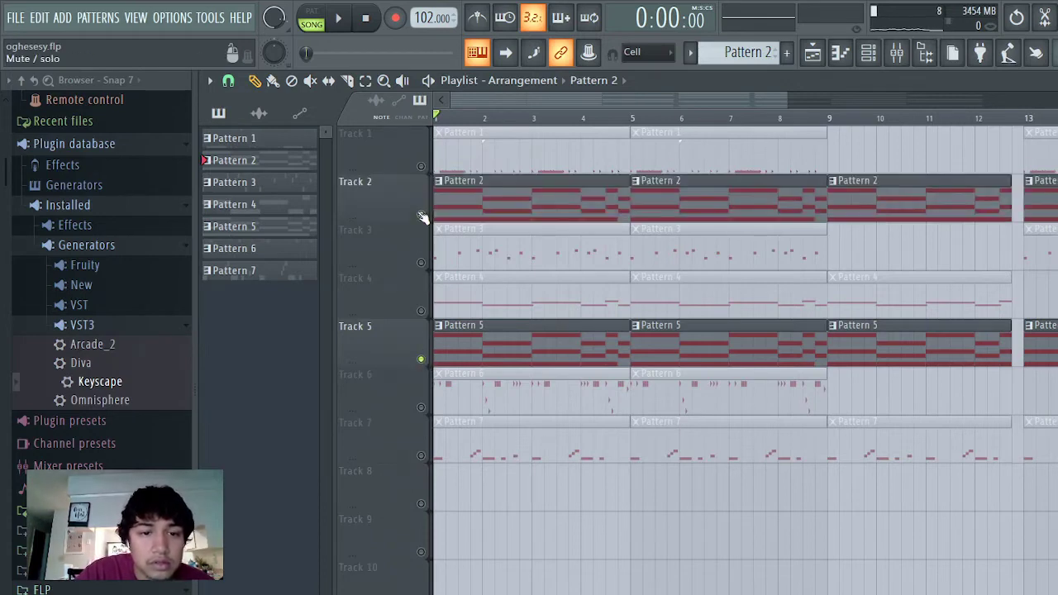
{"action": "left_click", "coordinate": [422, 359]}
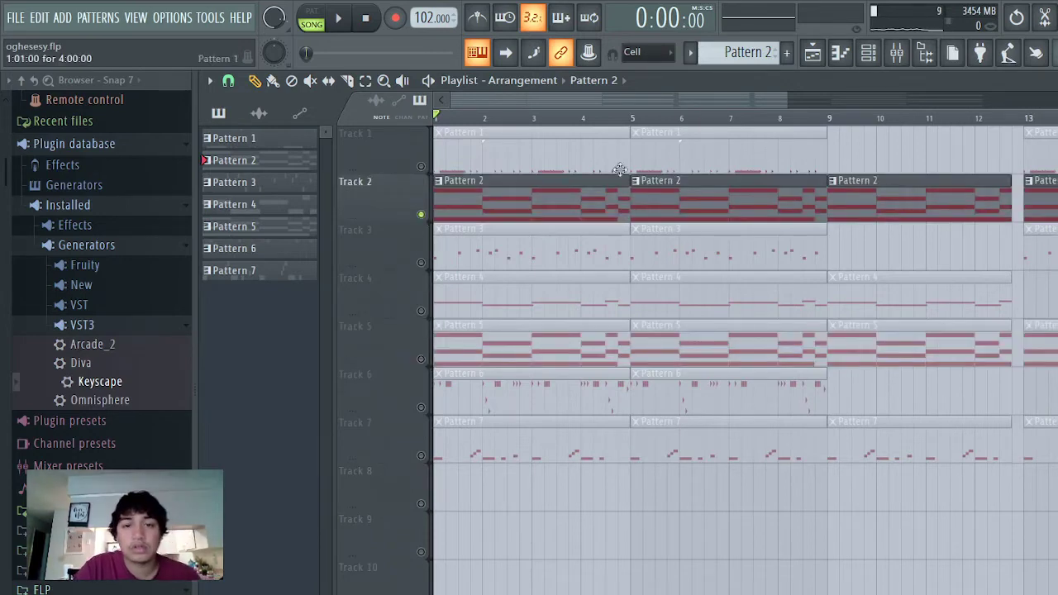
Step: Open the Pattern 2 clip in the piano roll and play its chords from bar 1
{"action": "double_click", "coordinate": [571, 198]}
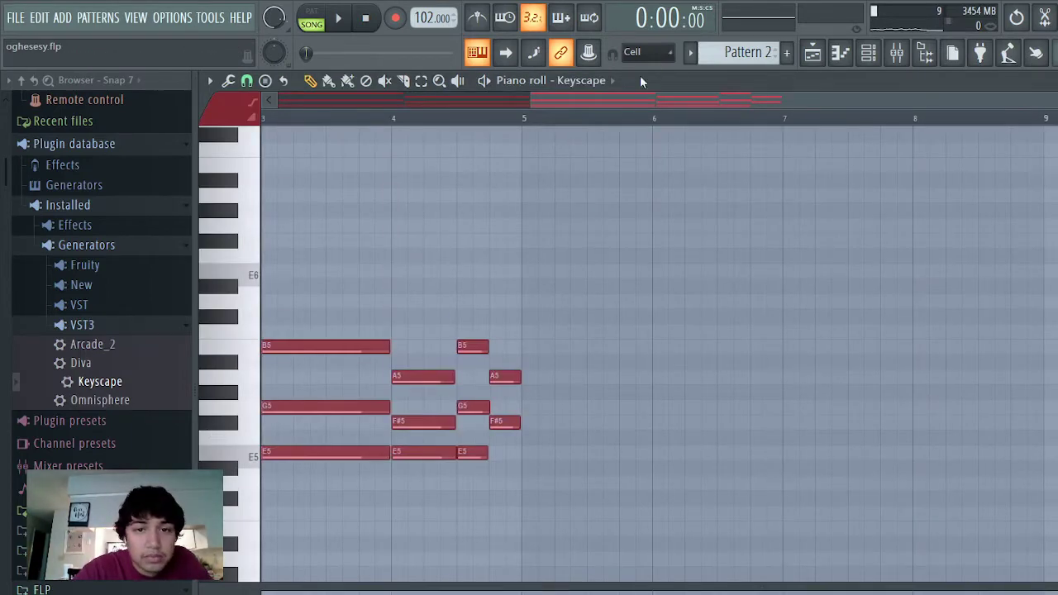
{"action": "left_click_drag", "start_coordinate": [624, 99], "coordinate": [331, 114]}
{"action": "key", "text": "space"}
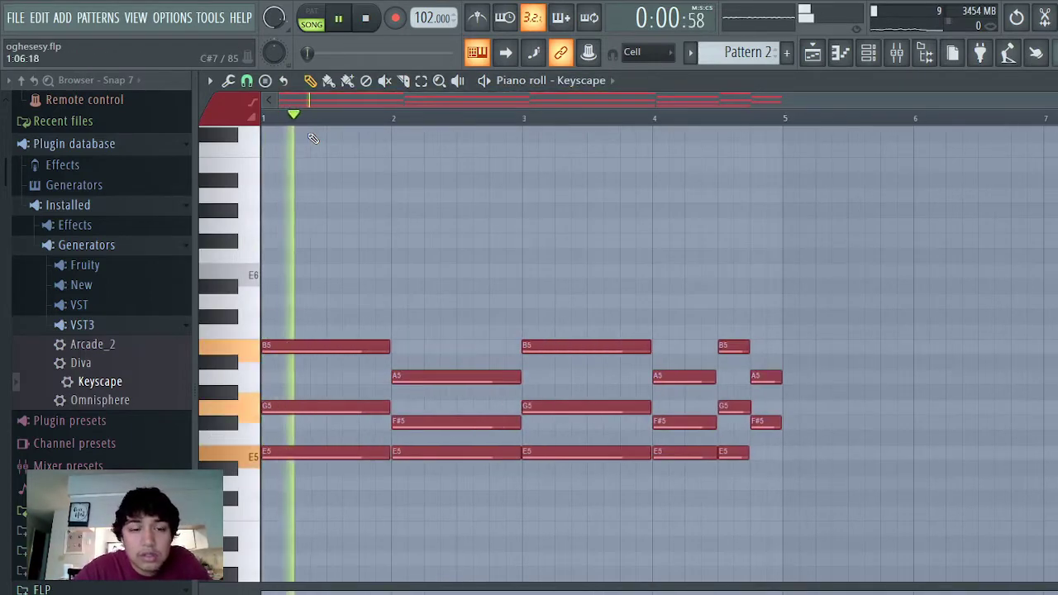
Step: View the Keyscape channel's settings from the channel rack, close them and stop playback
{"action": "left_click", "coordinate": [844, 53]}
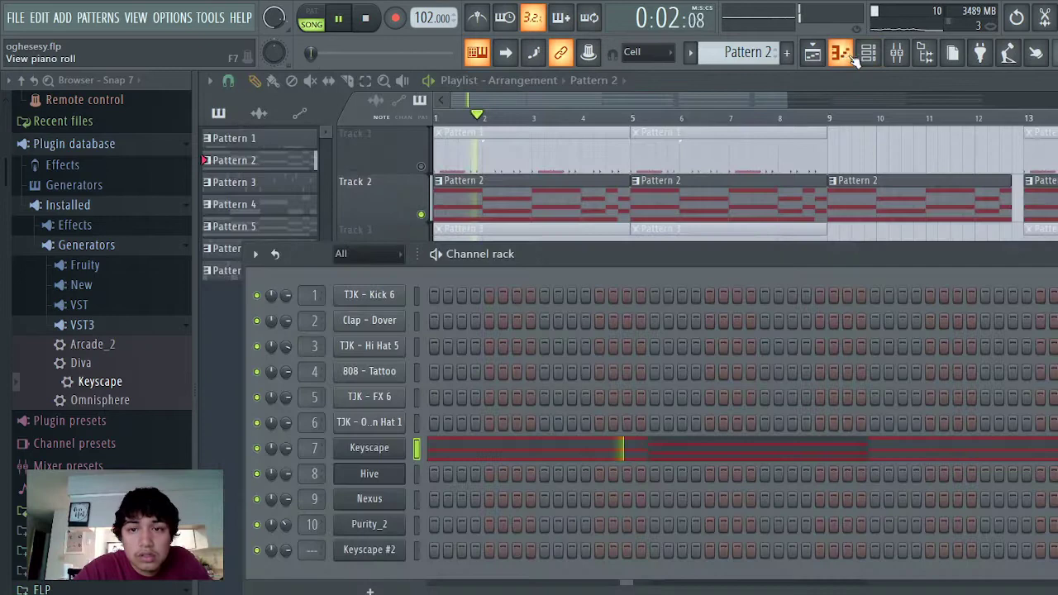
{"action": "left_click", "coordinate": [367, 447]}
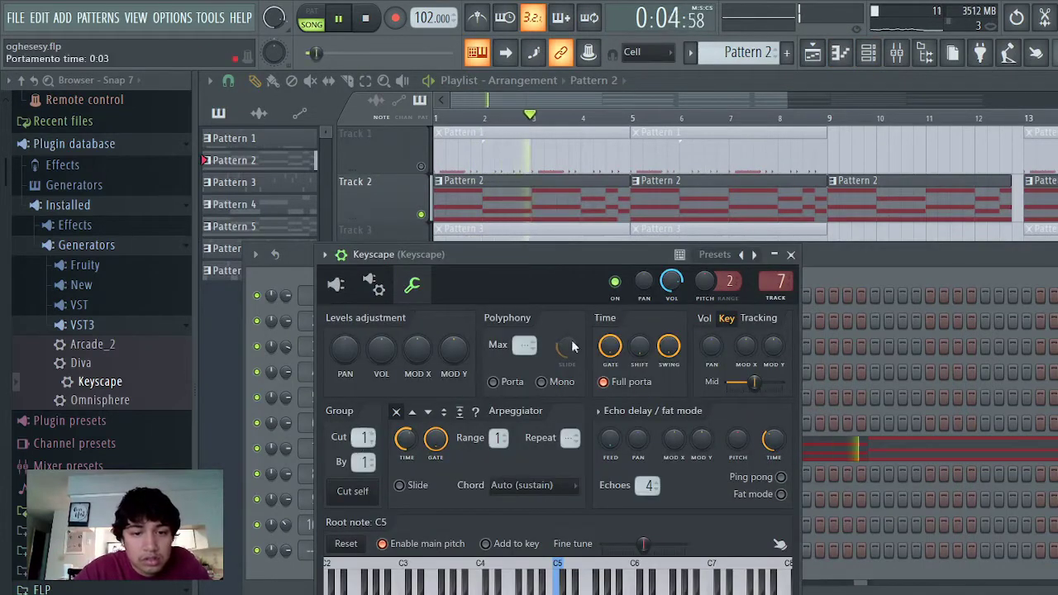
{"action": "left_click", "coordinate": [790, 254]}
{"action": "key", "text": "space"}
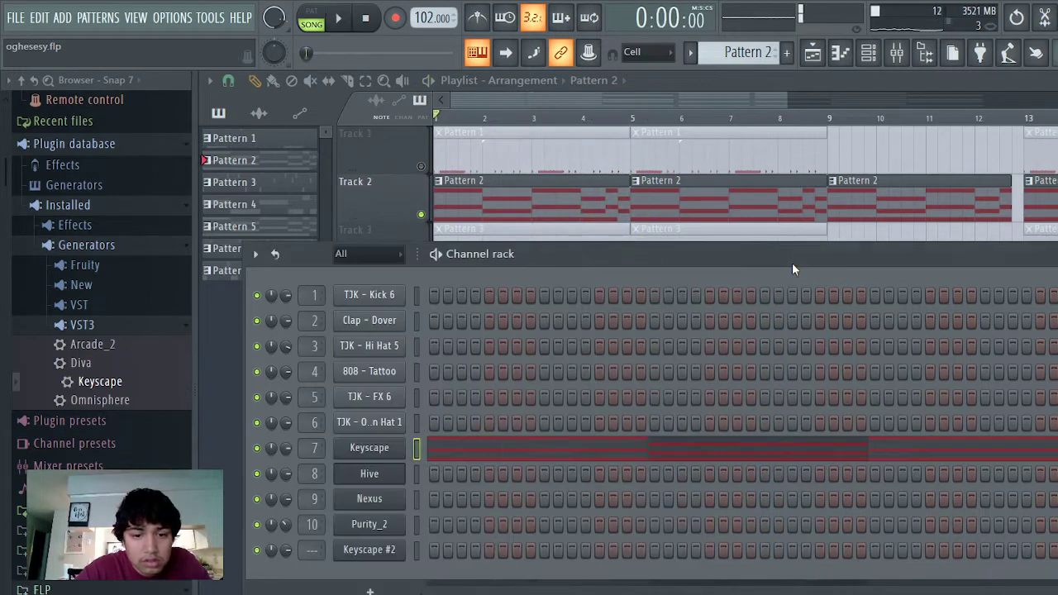
Step: Raise mixer track 7's volume to about 73% during playback, and stop the song back in the playlist
{"action": "left_click", "coordinate": [897, 52]}
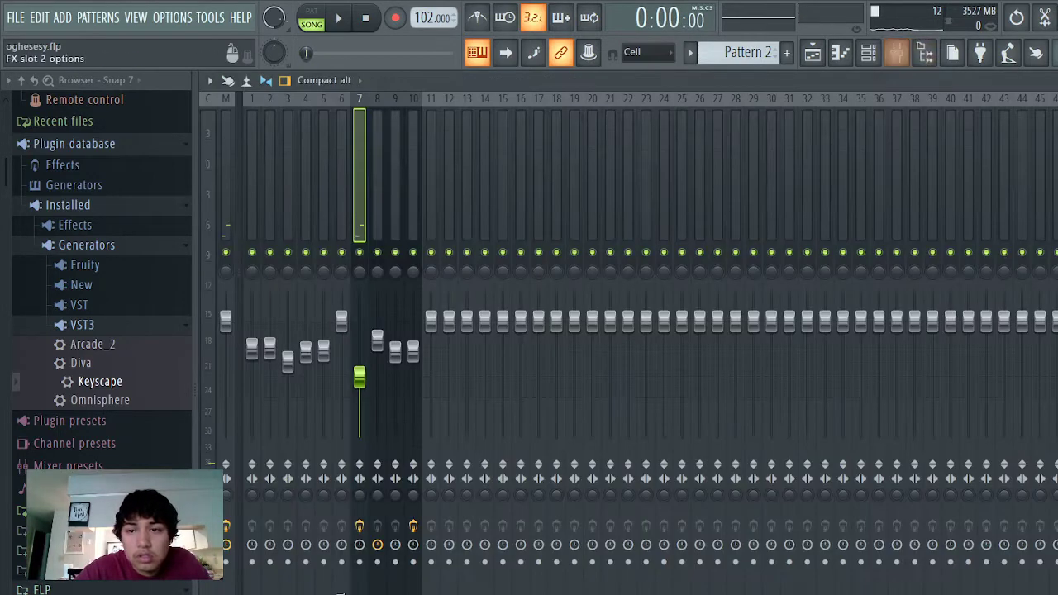
{"action": "key", "text": "space"}
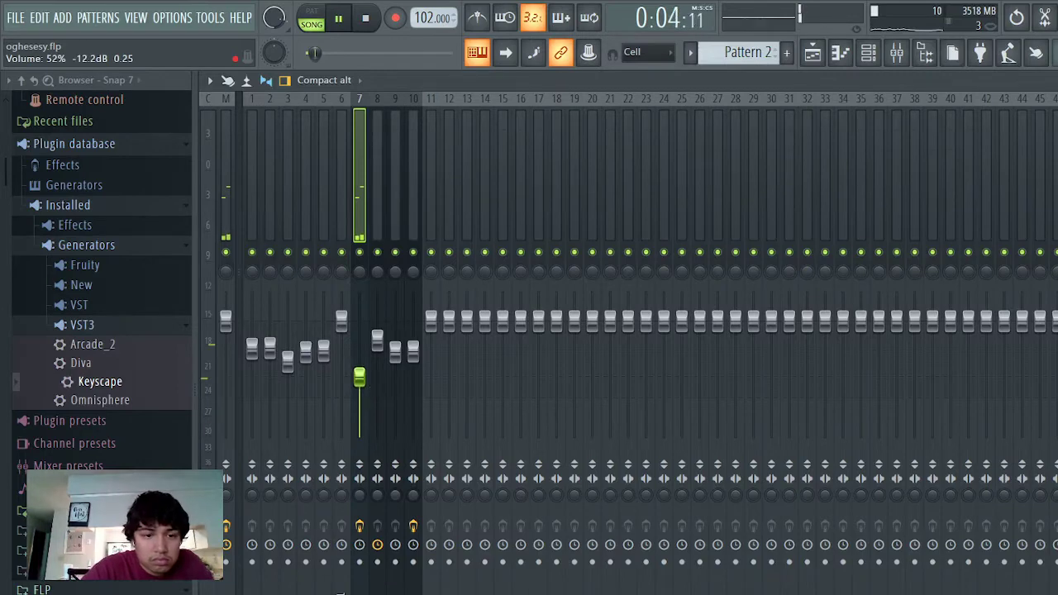
{"action": "left_click_drag", "start_coordinate": [360, 367], "coordinate": [359, 353]}
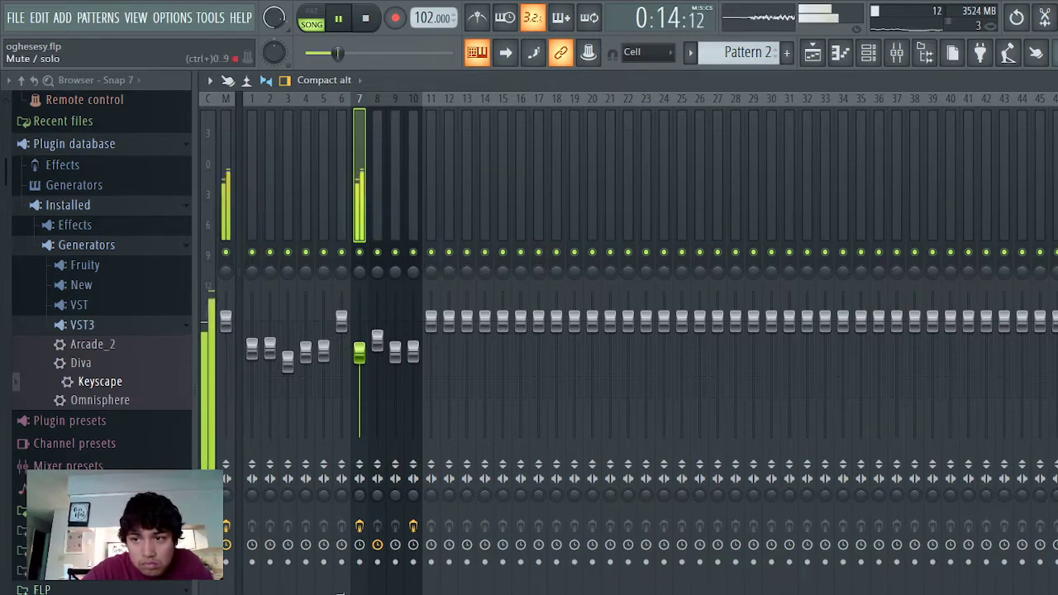
{"action": "left_click", "coordinate": [813, 52]}
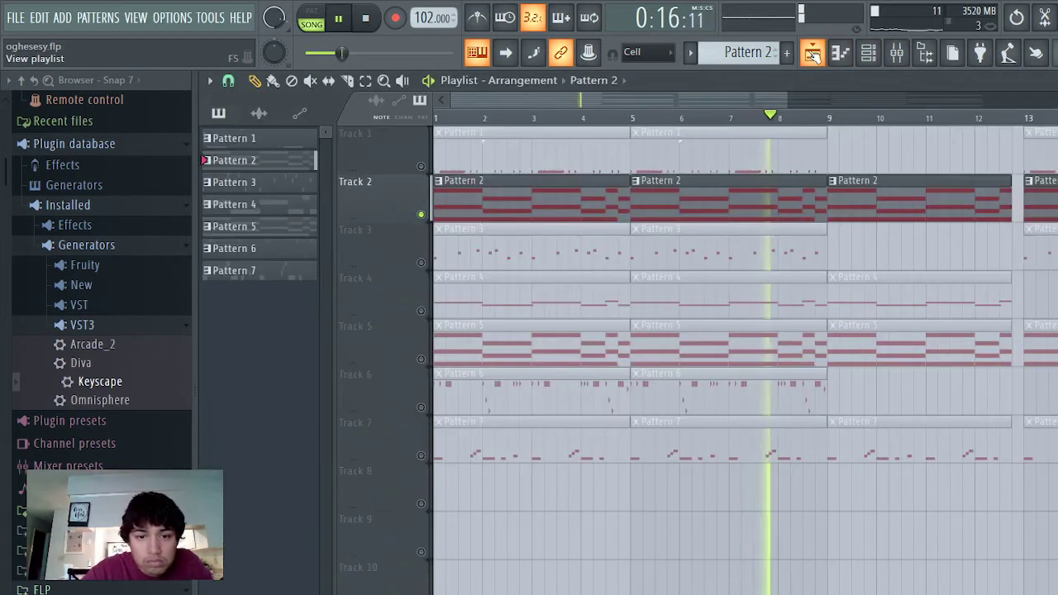
{"action": "key", "text": "space"}
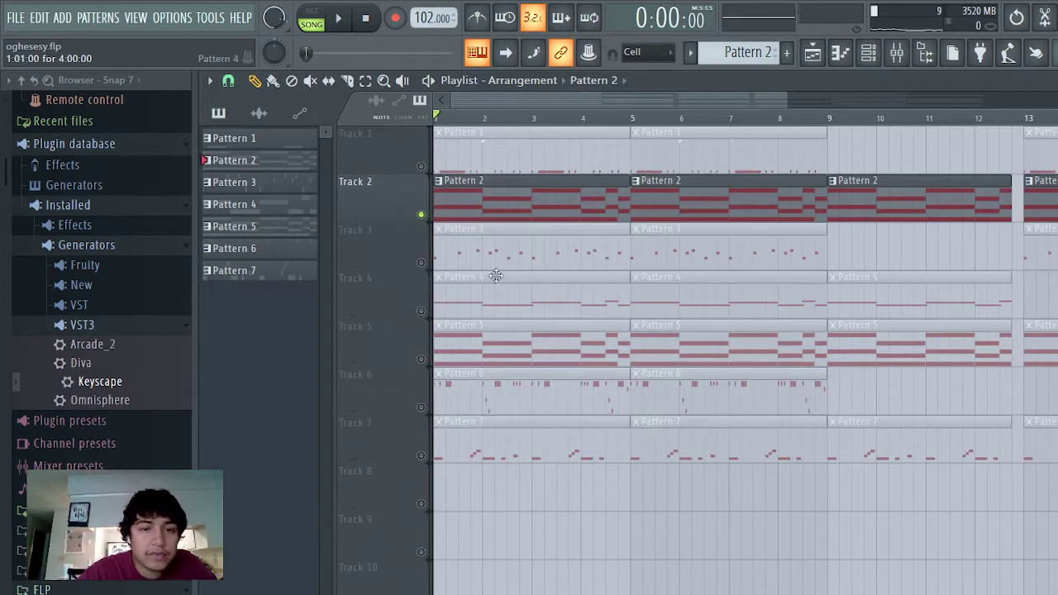
Step: Reopen Pattern 2 in the piano roll and play its Keyscape chord progression from the beginning
{"action": "double_click", "coordinate": [589, 183]}
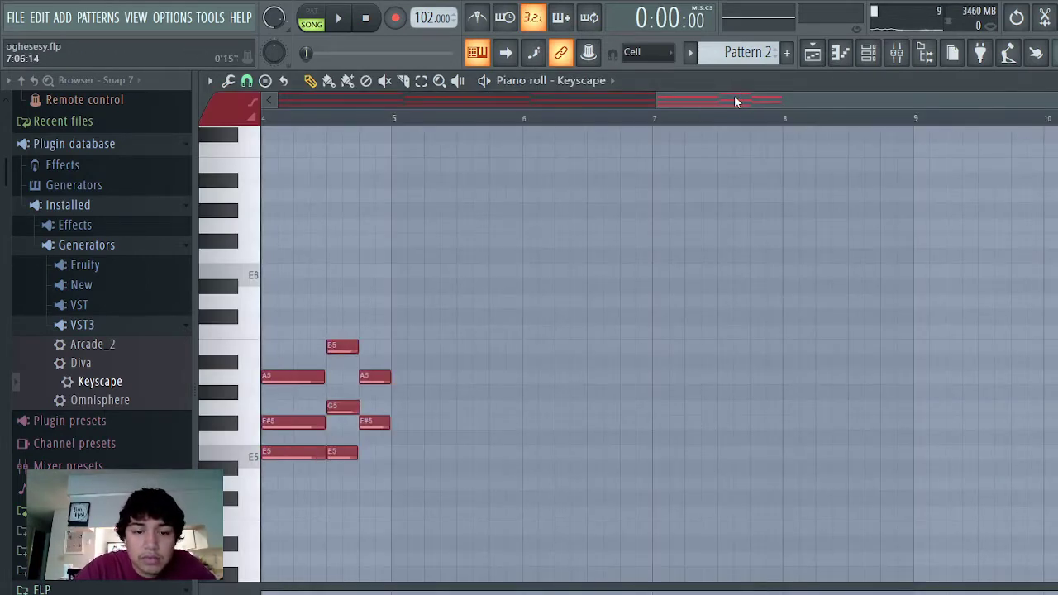
{"action": "left_click_drag", "start_coordinate": [738, 102], "coordinate": [326, 140]}
{"action": "key", "text": "space"}
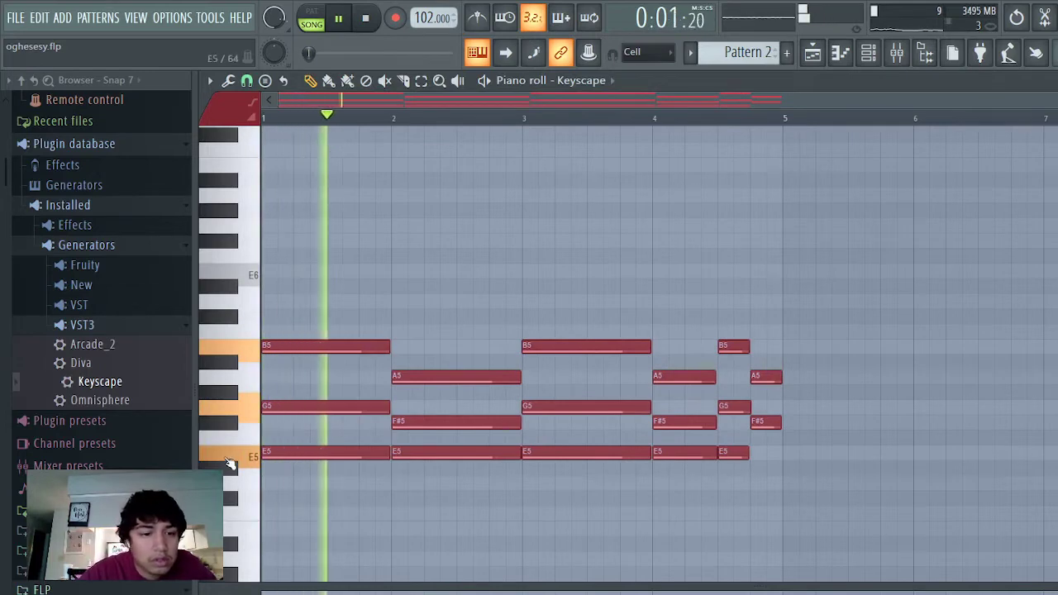
Step: Open the Keyscape plugin interface from the channel rack to view its selected piano preset, and close it
{"action": "left_click", "coordinate": [841, 52]}
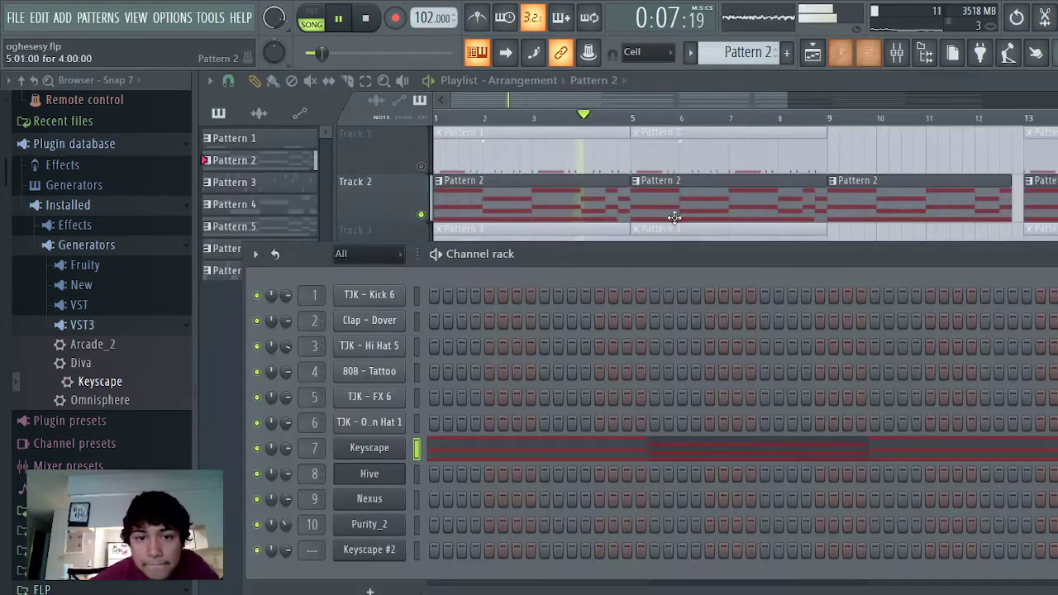
{"action": "left_click", "coordinate": [390, 448]}
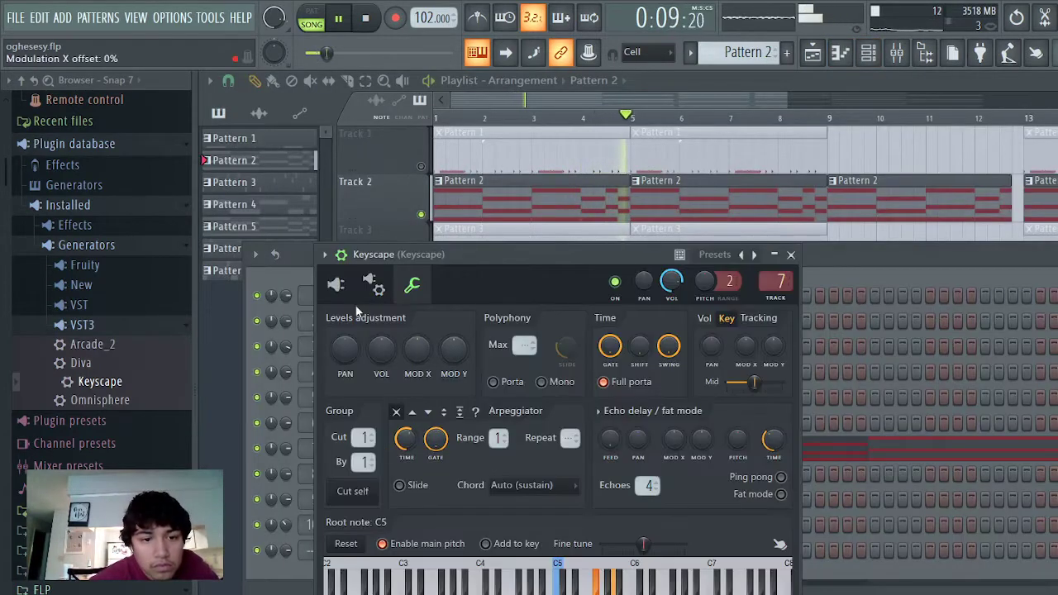
{"action": "left_click", "coordinate": [335, 283]}
{"action": "left_click_drag", "start_coordinate": [660, 252], "coordinate": [575, 112]}
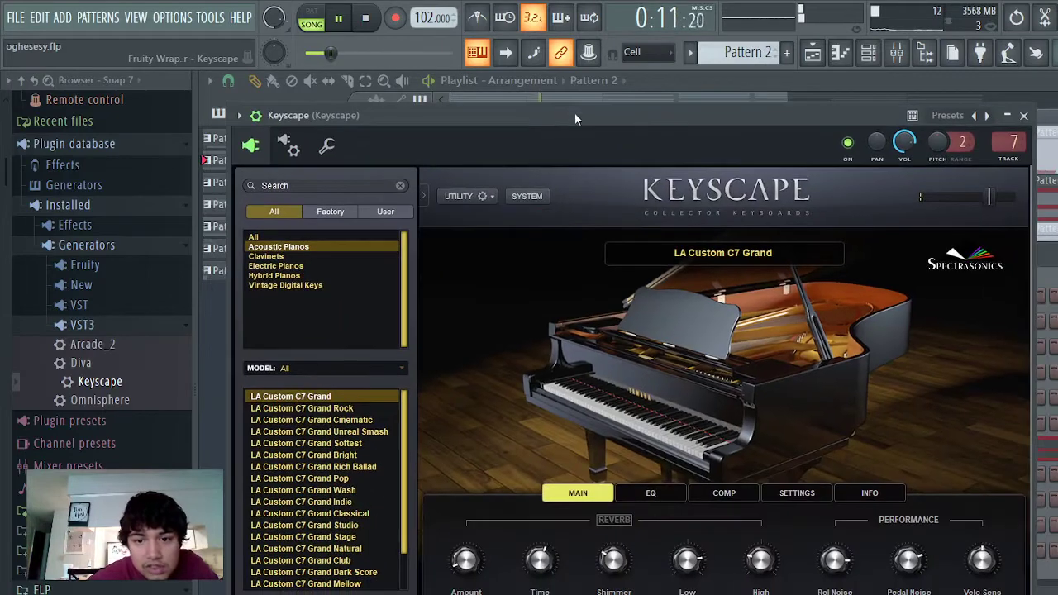
{"action": "left_click", "coordinate": [1024, 115]}
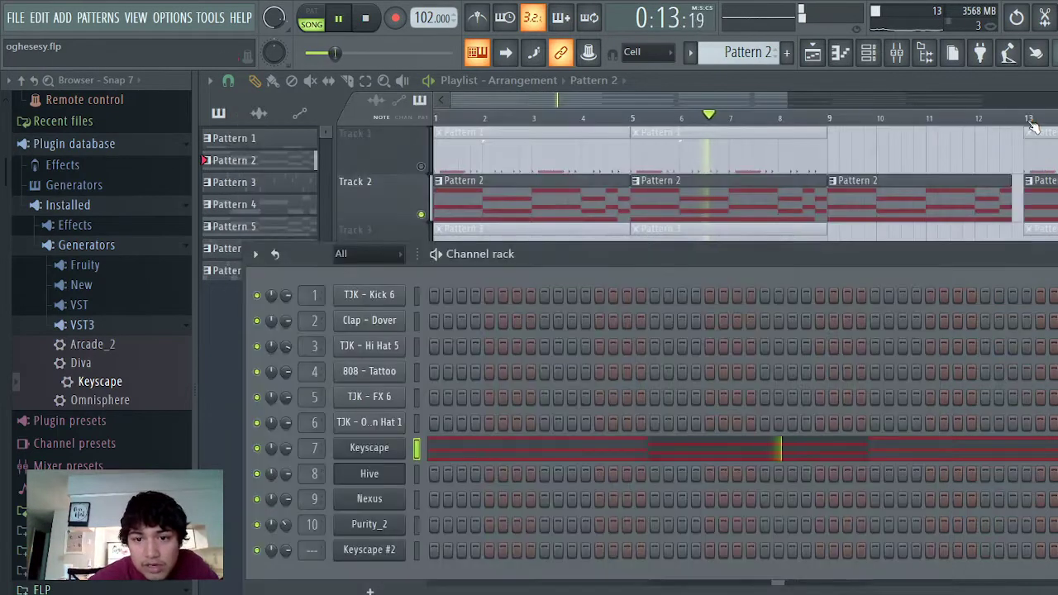
Step: Stop playback, unmute Track 5 in the playlist and open its Pattern 5 clip in the piano roll
{"action": "left_click", "coordinate": [814, 53]}
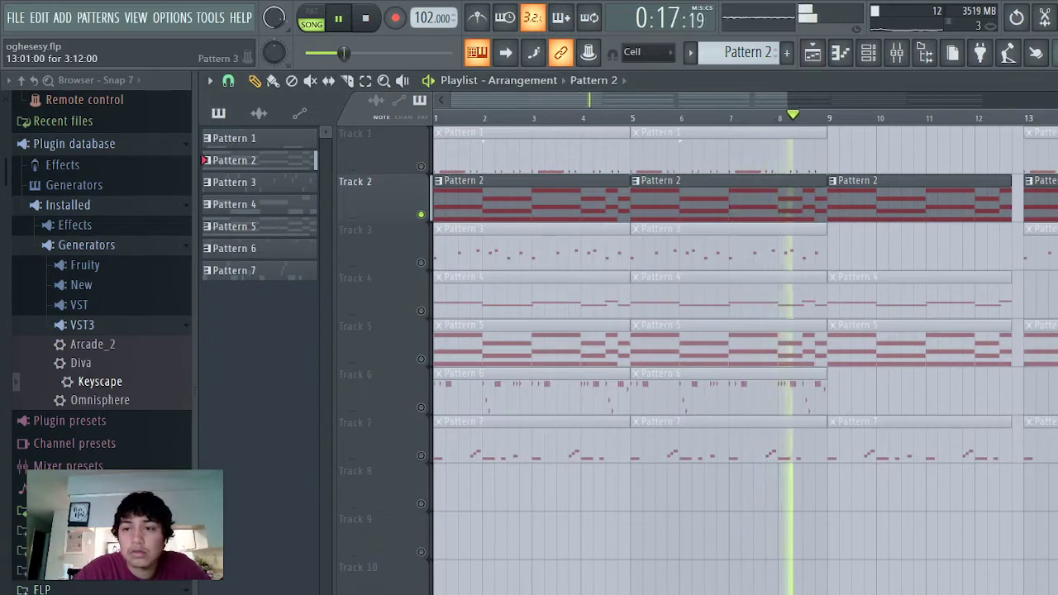
{"action": "key", "text": "space"}
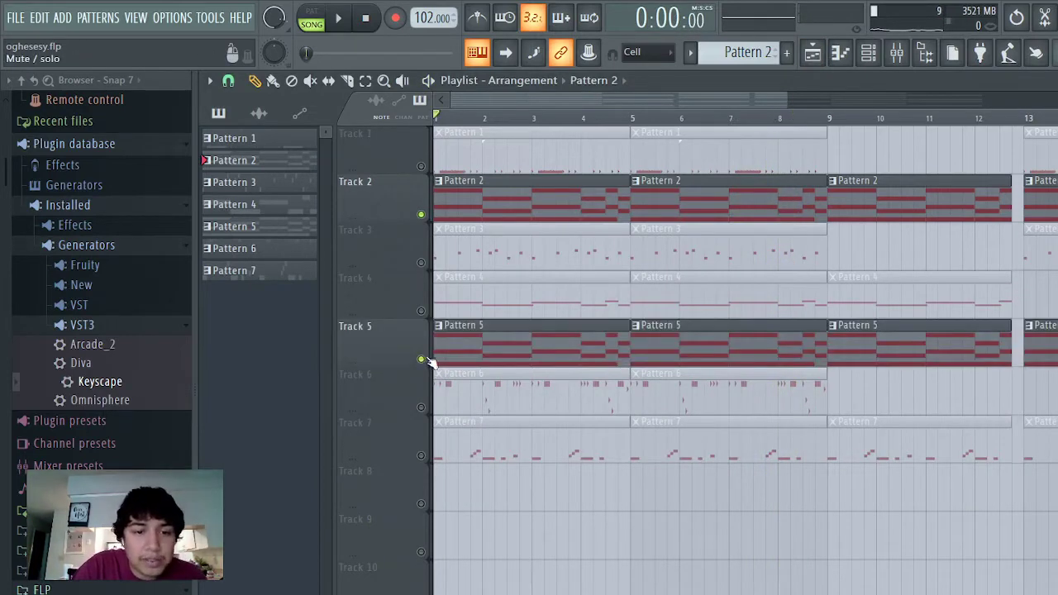
{"action": "left_click", "coordinate": [472, 338]}
{"action": "double_click", "coordinate": [476, 343]}
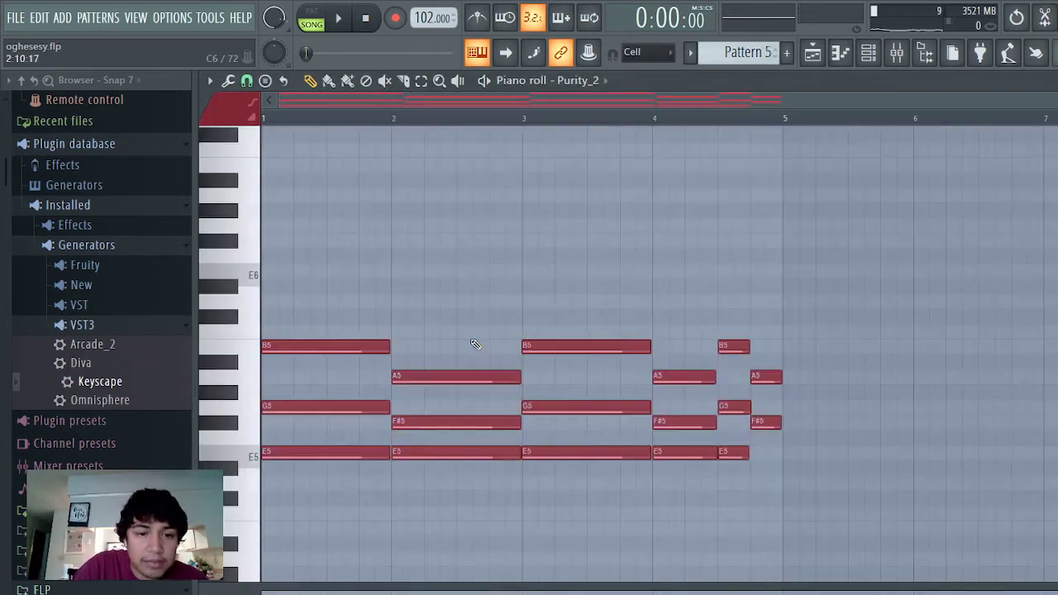
Step: Open the Purity_2 plugin from the channel rack to inspect its loaded sounds, and close it
{"action": "left_click", "coordinate": [868, 52]}
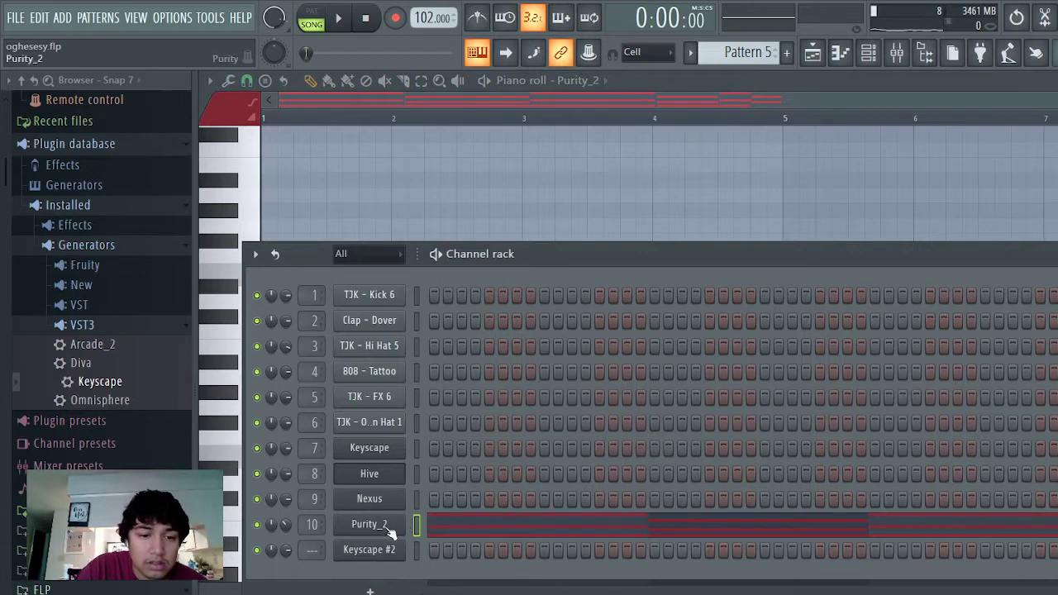
{"action": "left_click", "coordinate": [389, 530]}
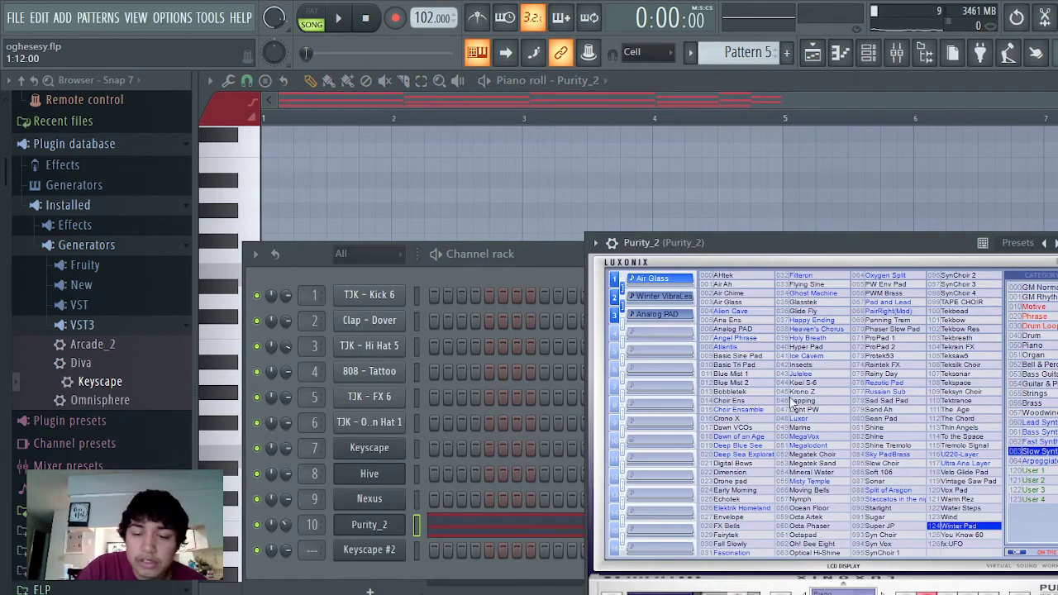
{"action": "left_click", "coordinate": [1057, 242]}
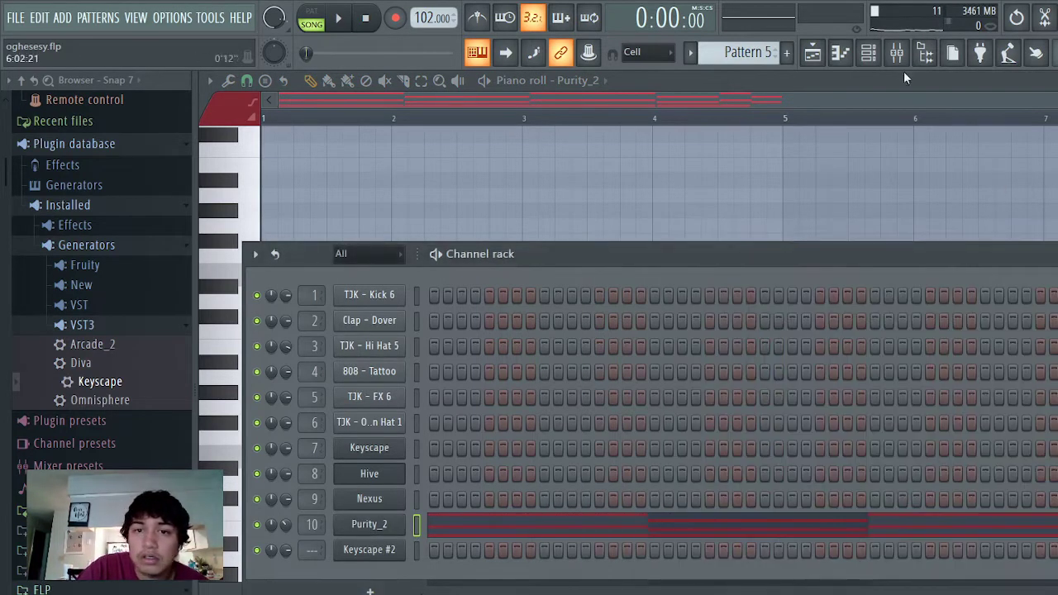
Step: Mute Track 2 in the playlist, play Track 5 alone and check its chords in the piano roll
{"action": "left_click", "coordinate": [814, 58]}
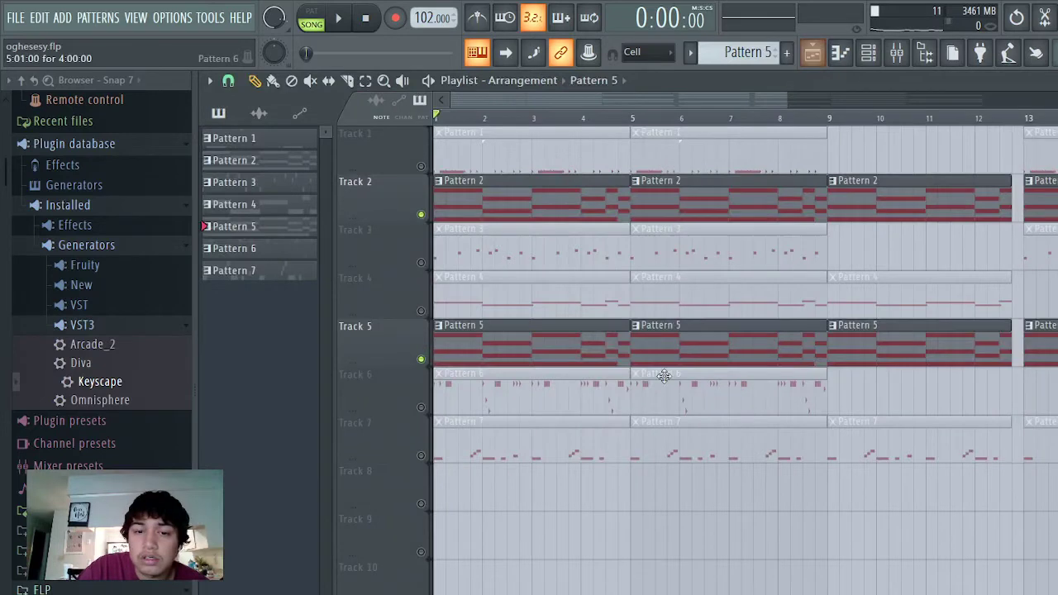
{"action": "left_click", "coordinate": [421, 214]}
{"action": "key", "text": "space"}
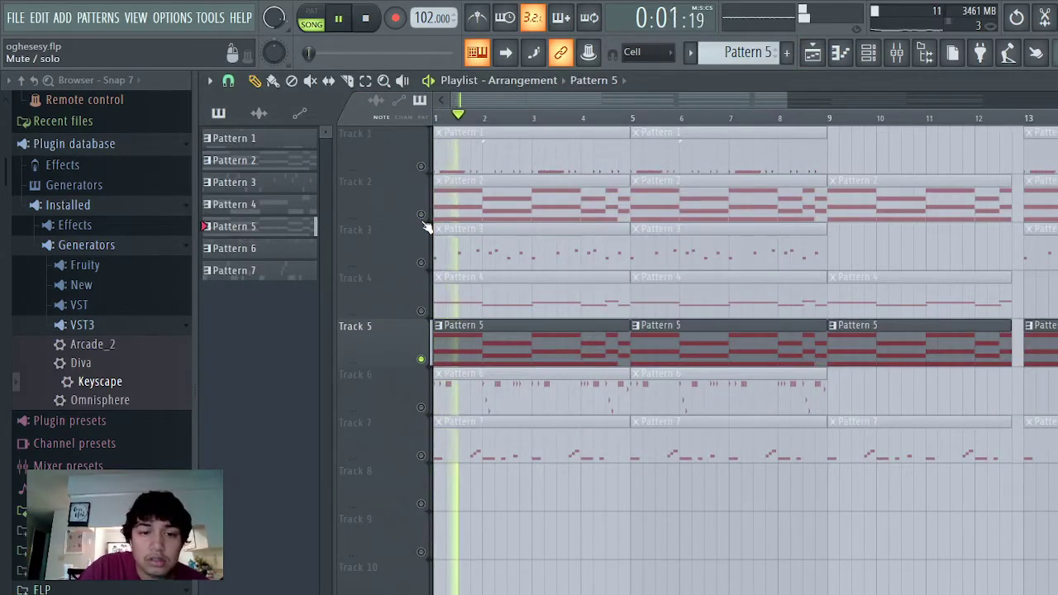
{"action": "double_click", "coordinate": [473, 350]}
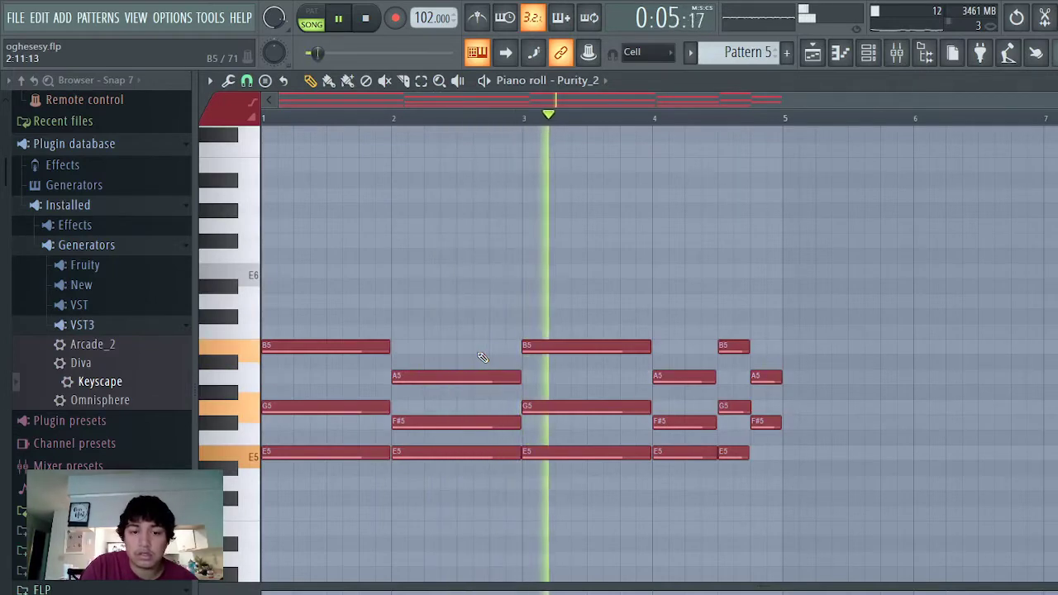
{"action": "left_click", "coordinate": [809, 54]}
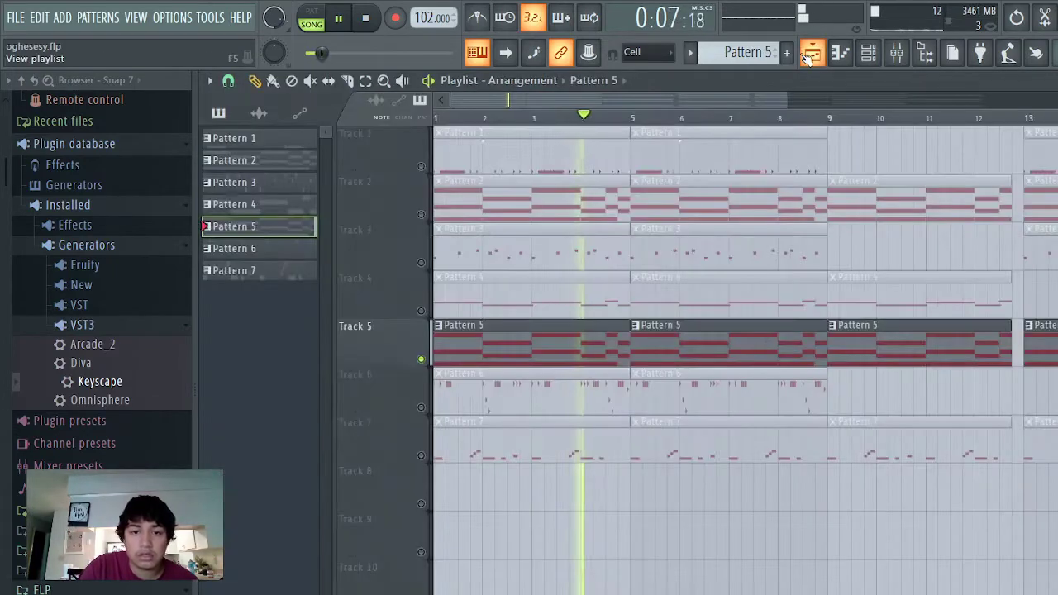
Step: Unmute Track 2, lower mixer track 7's volume slightly while both chord layers play, and stop playback in the playlist
{"action": "left_click", "coordinate": [423, 217]}
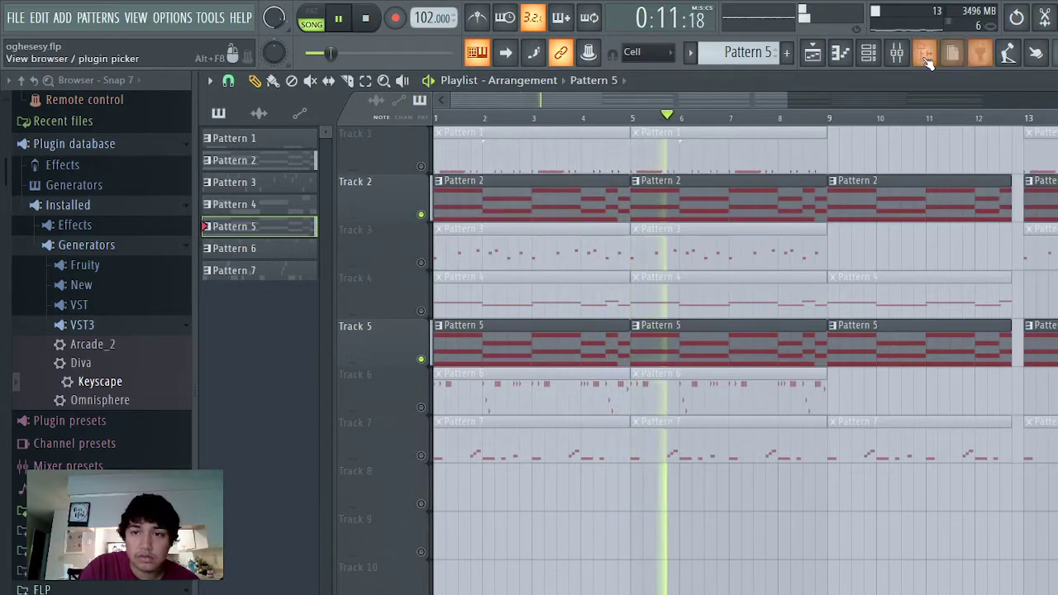
{"action": "left_click", "coordinate": [897, 53]}
{"action": "left_click", "coordinate": [360, 354]}
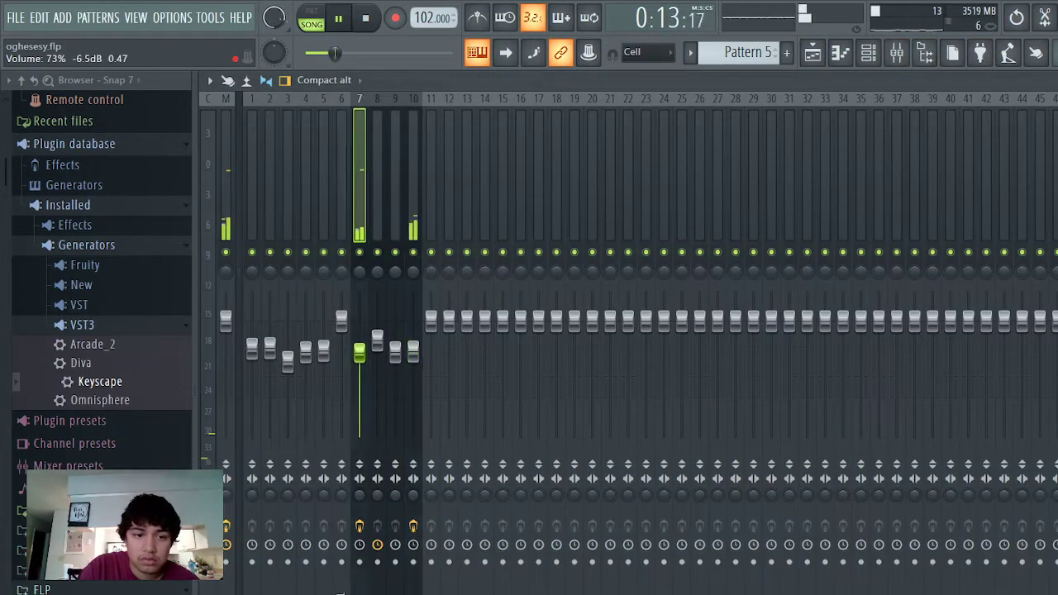
{"action": "left_click_drag", "start_coordinate": [360, 356], "coordinate": [362, 364]}
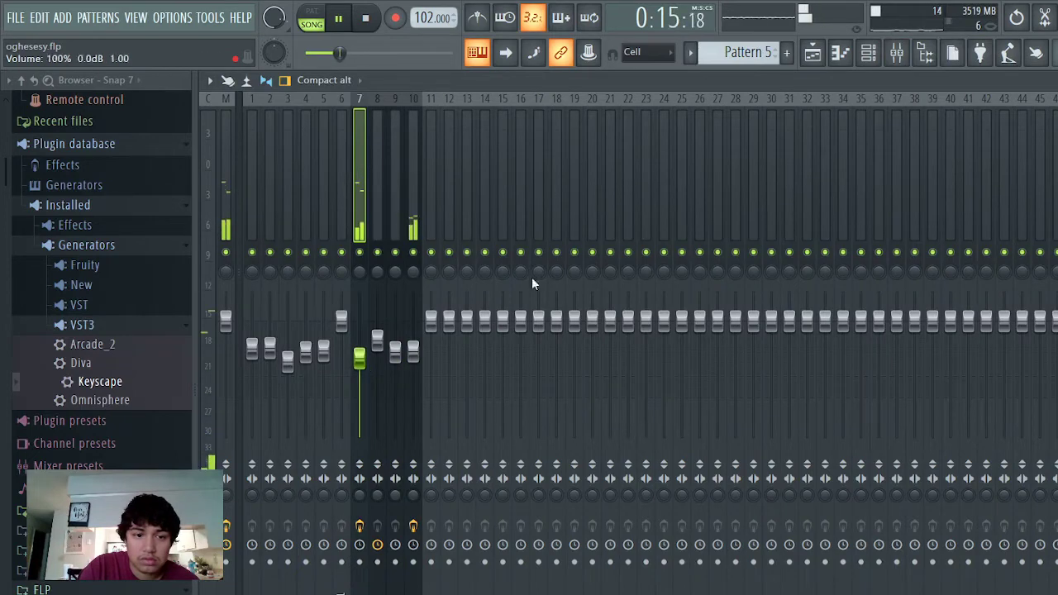
{"action": "left_click", "coordinate": [813, 52]}
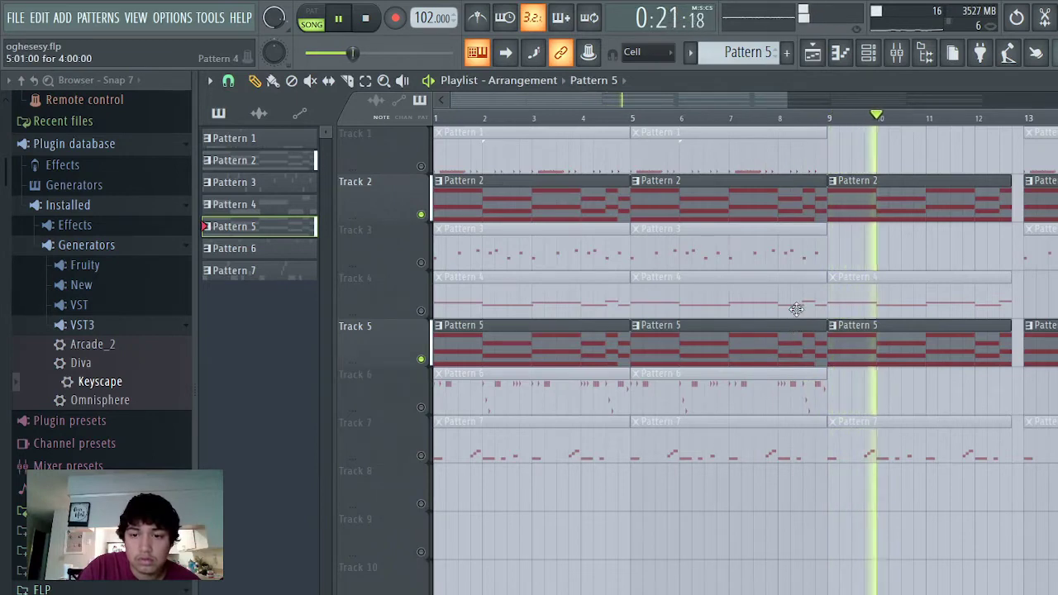
{"action": "key", "text": "space"}
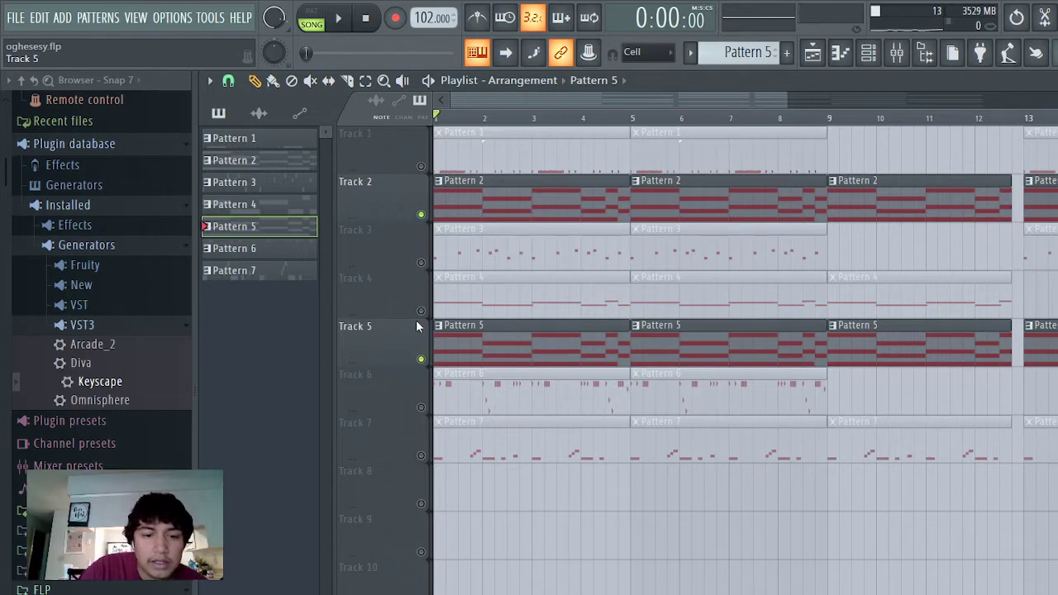
Step: Solo Track 4 in the playlist, open its Pattern 4 clip in the piano roll and start playback
{"action": "left_click", "coordinate": [421, 457]}
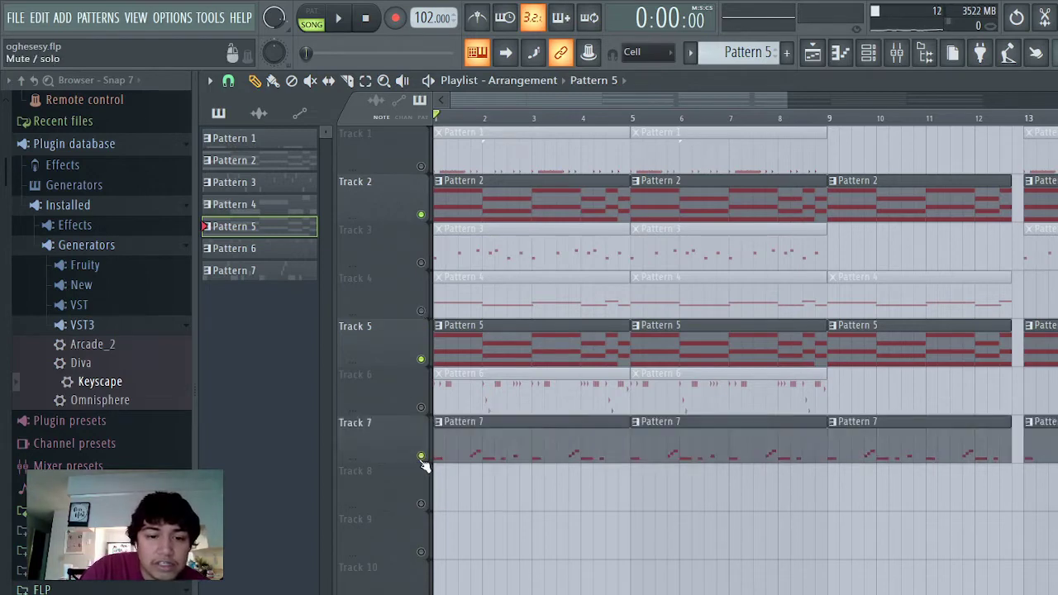
{"action": "left_click", "coordinate": [421, 458]}
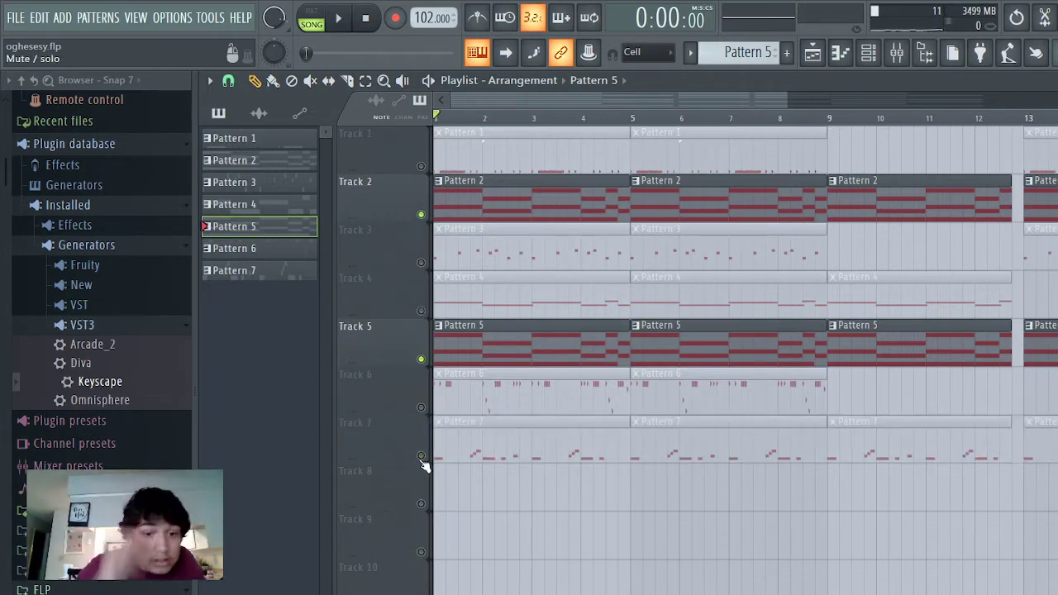
{"action": "left_click", "coordinate": [421, 311]}
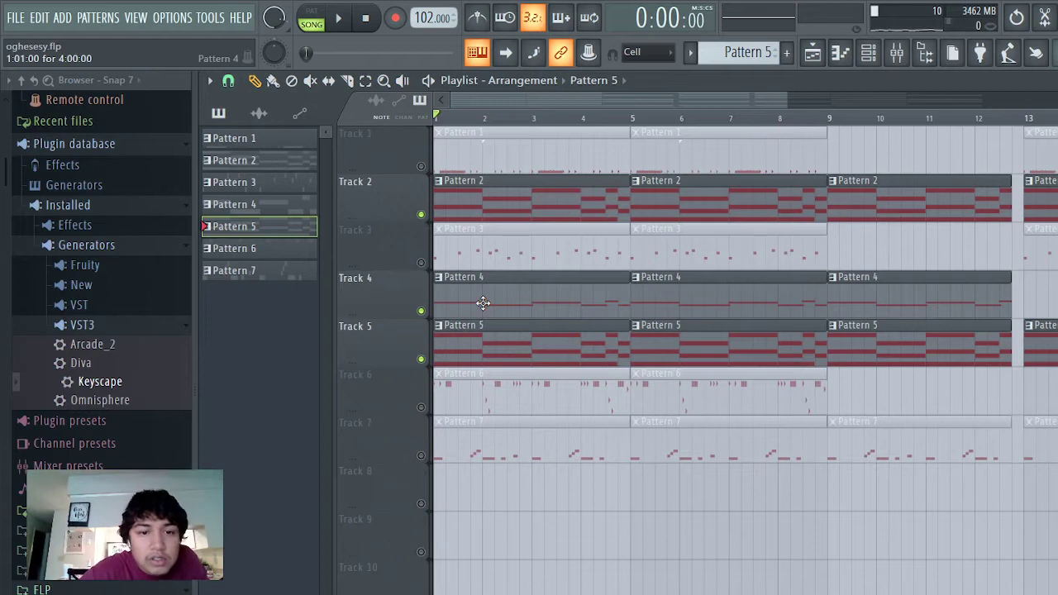
{"action": "right_click", "coordinate": [422, 312]}
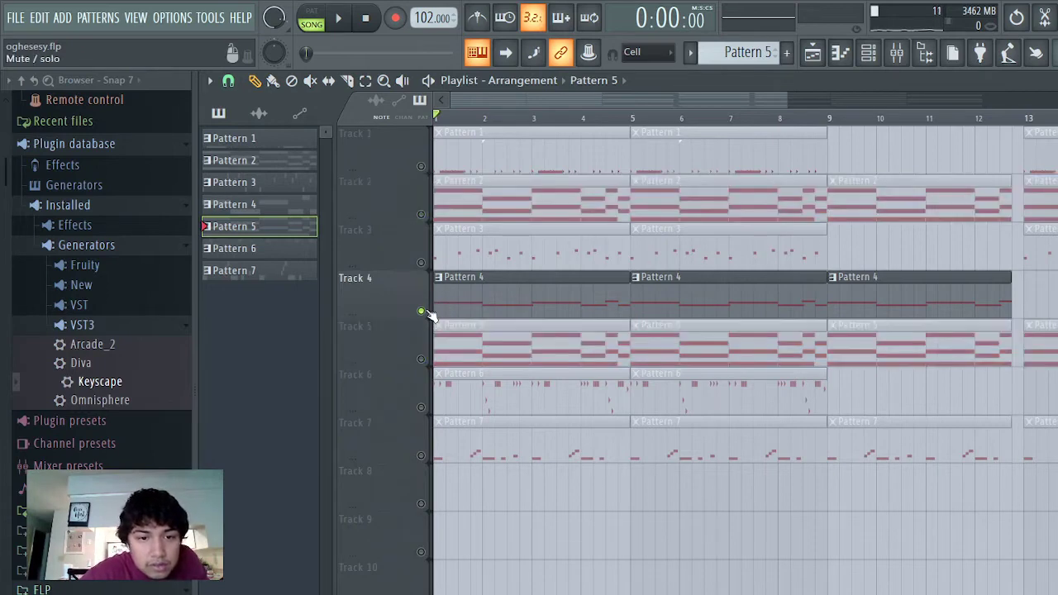
{"action": "double_click", "coordinate": [460, 305]}
{"action": "key", "text": "space"}
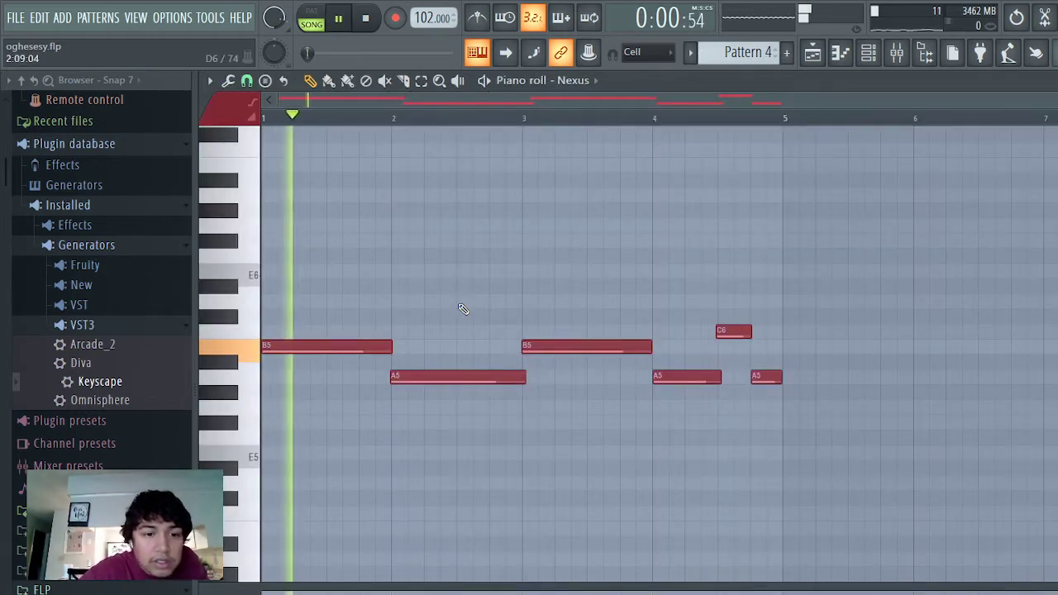
Step: Open the Nexus plugin from the channel rack to inspect its loaded preset, close it and return to the Pattern 4 notes
{"action": "key", "text": "F6"}
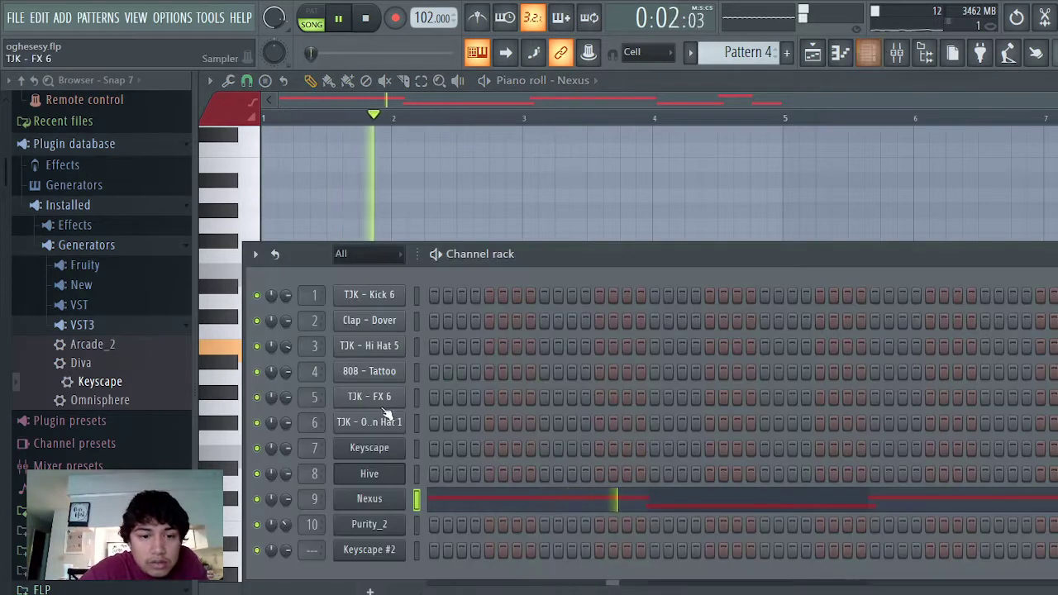
{"action": "left_click", "coordinate": [383, 499]}
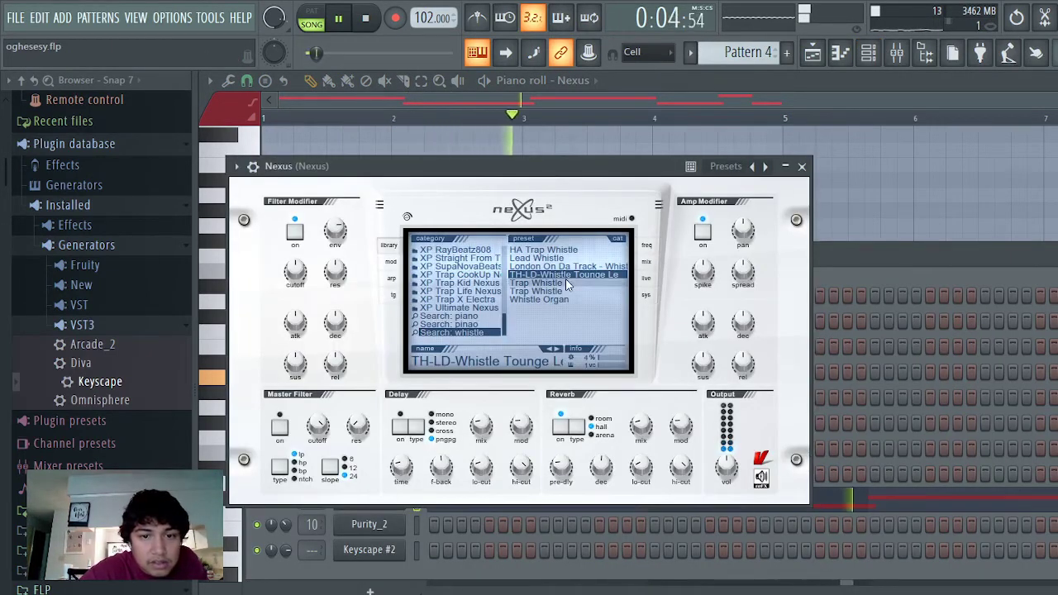
{"action": "left_click", "coordinate": [802, 167]}
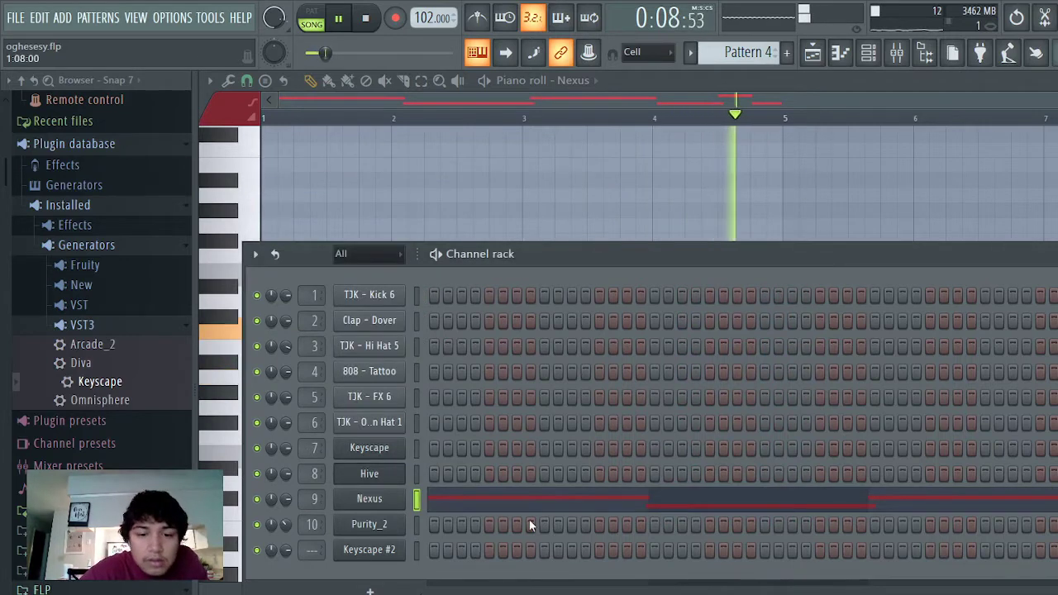
{"action": "key", "text": "F5"}
{"action": "left_click", "coordinate": [510, 511]}
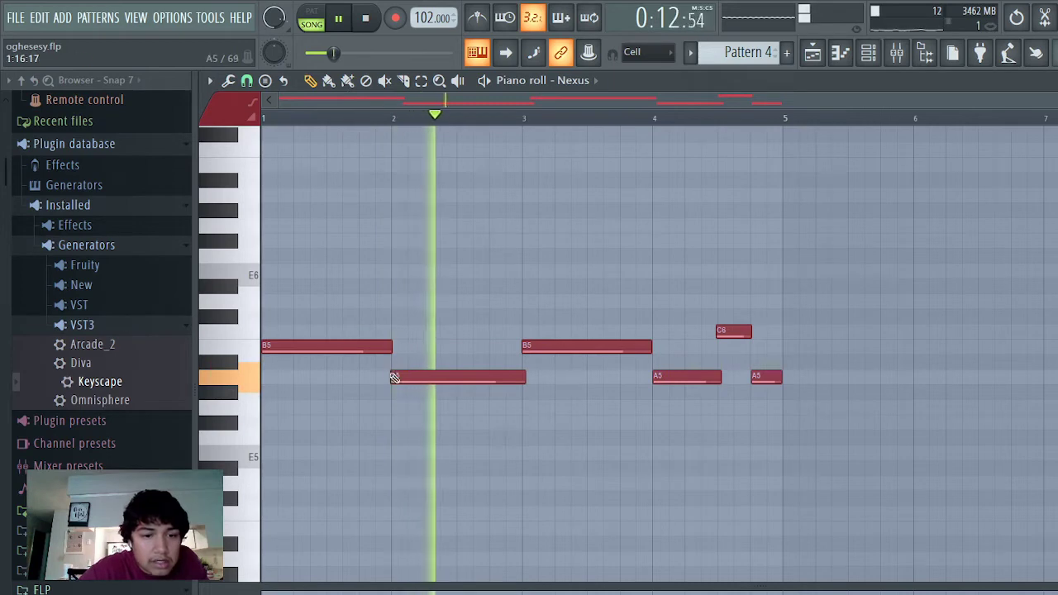
Step: Lengthen the second B5 note in Pattern 4 so it ends slightly past the start of bar 4
{"action": "scroll", "coordinate": [390, 378], "scroll_direction": "up", "scroll_amount": 5}
{"action": "scroll", "coordinate": [391, 378], "scroll_direction": "up", "scroll_amount": 3}
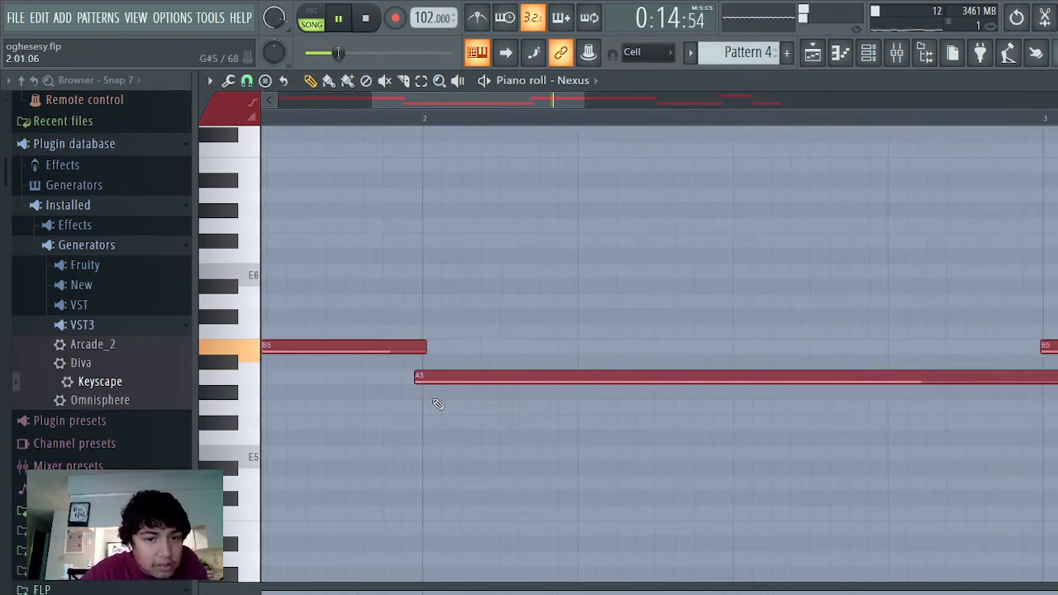
{"action": "scroll", "coordinate": [438, 404], "scroll_direction": "down", "scroll_amount": 8}
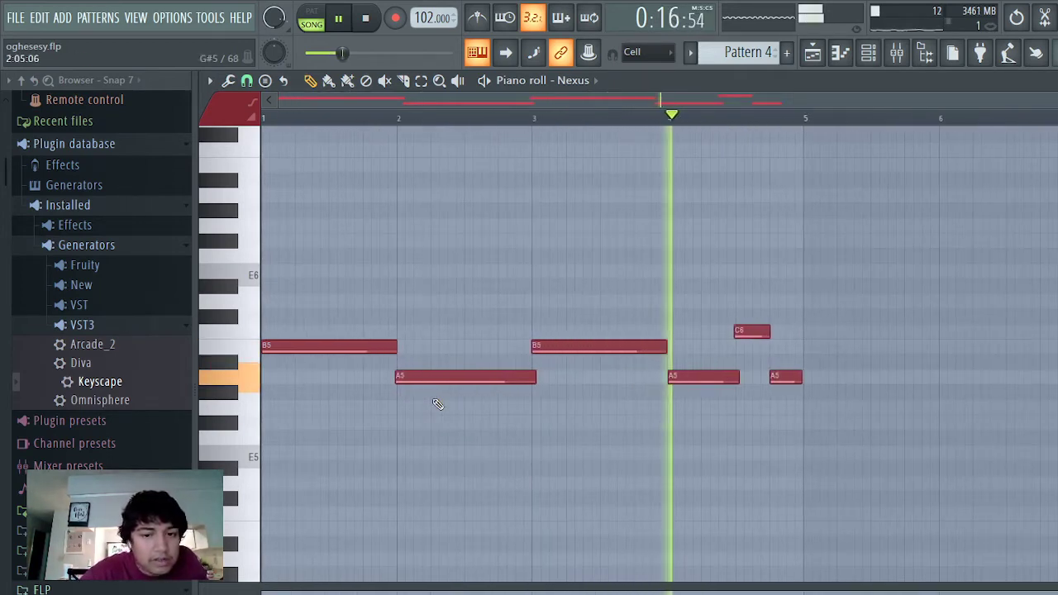
{"action": "scroll", "coordinate": [644, 375], "scroll_direction": "up", "scroll_amount": 3}
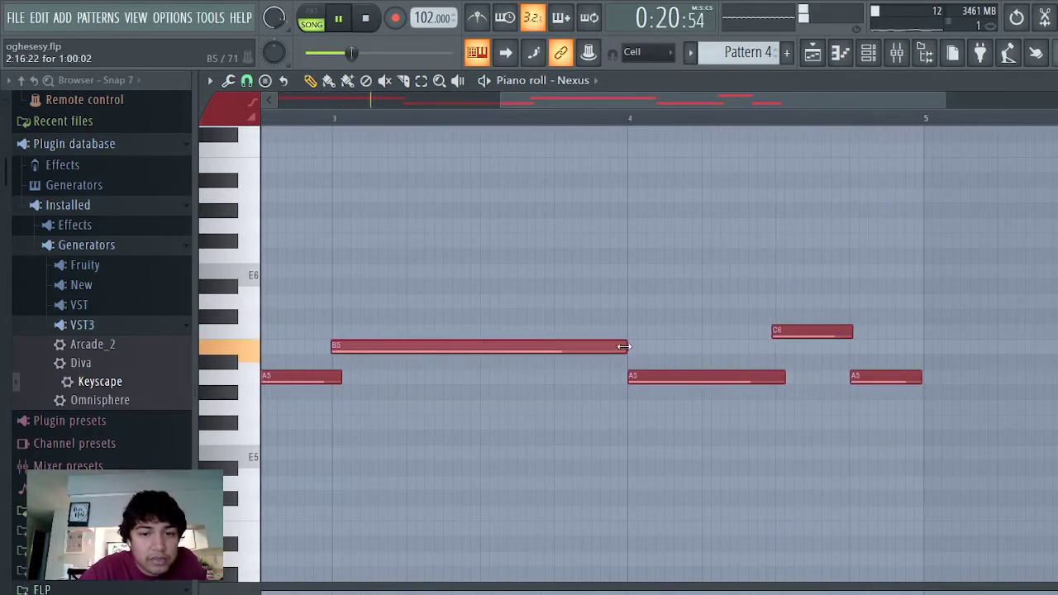
{"action": "left_click_drag", "start_coordinate": [628, 354], "coordinate": [637, 354]}
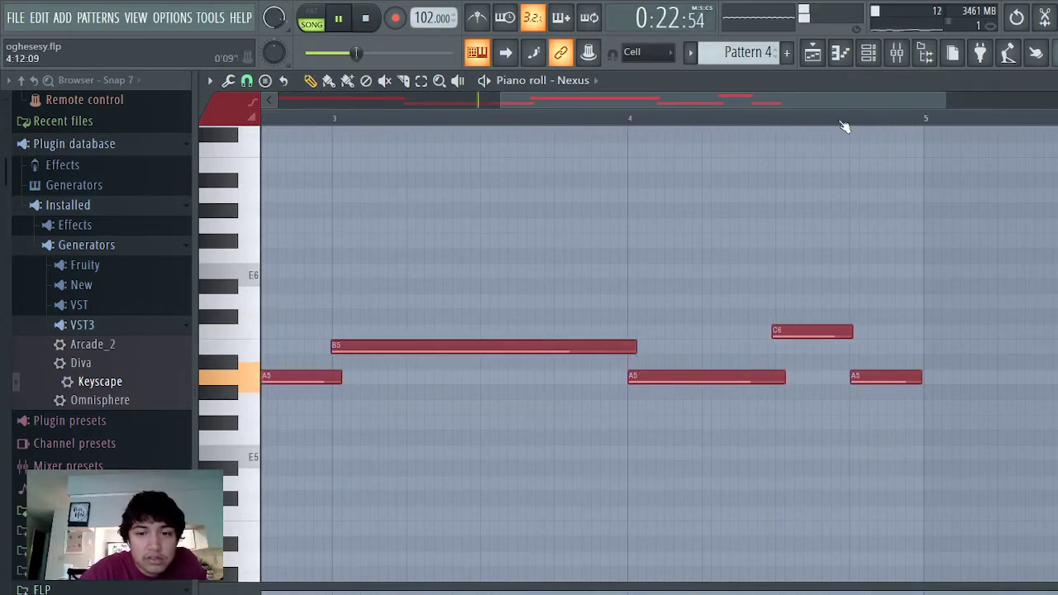
Step: Return to the playlist, look over Track 4's clips along the arrangement and stop playback
{"action": "left_click", "coordinate": [818, 58]}
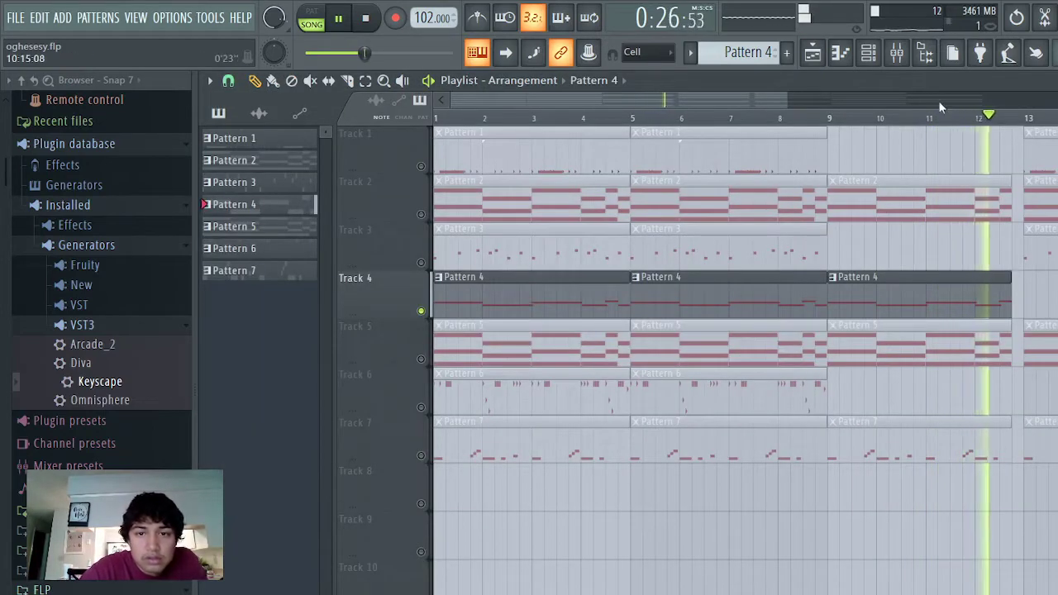
{"action": "left_click", "coordinate": [817, 95]}
{"action": "left_click_drag", "start_coordinate": [796, 101], "coordinate": [983, 101]}
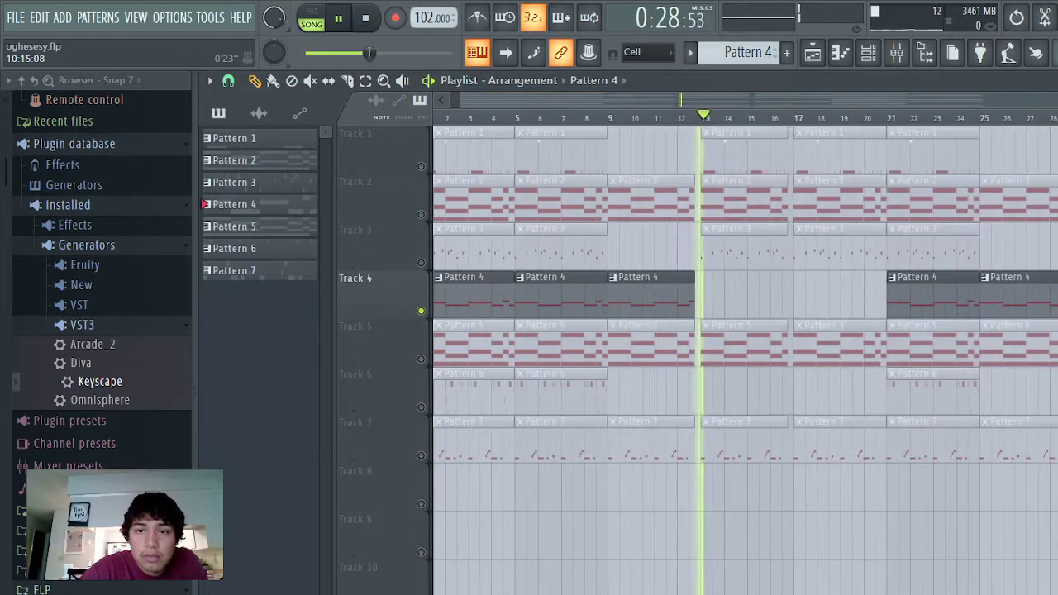
{"action": "key", "text": "space"}
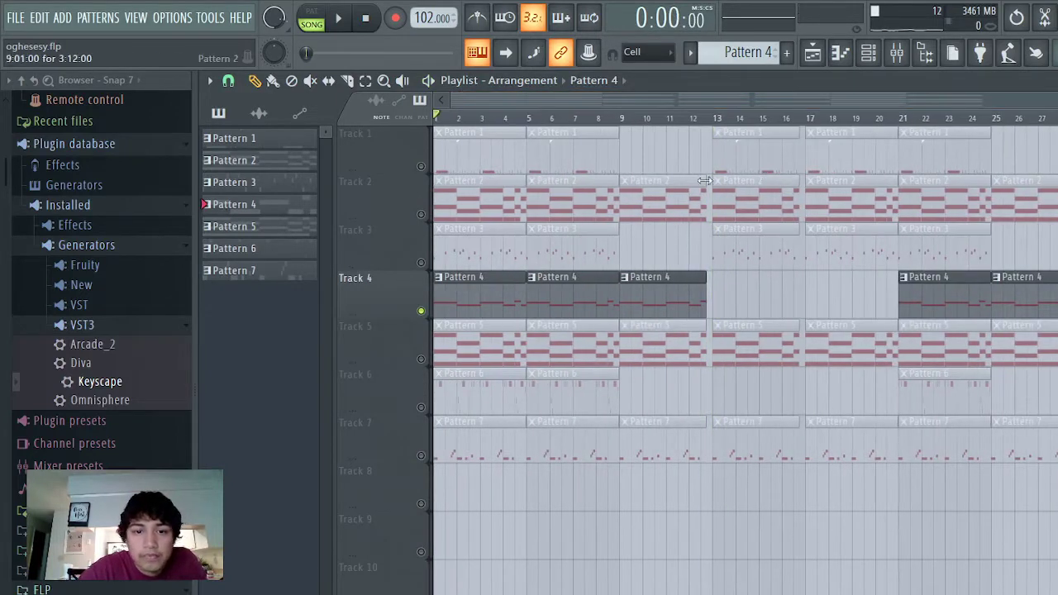
Step: Unmute Tracks 2 and 5, play them together with Track 4 from the start, and stop playback
{"action": "left_click", "coordinate": [422, 214]}
{"action": "left_click", "coordinate": [422, 359]}
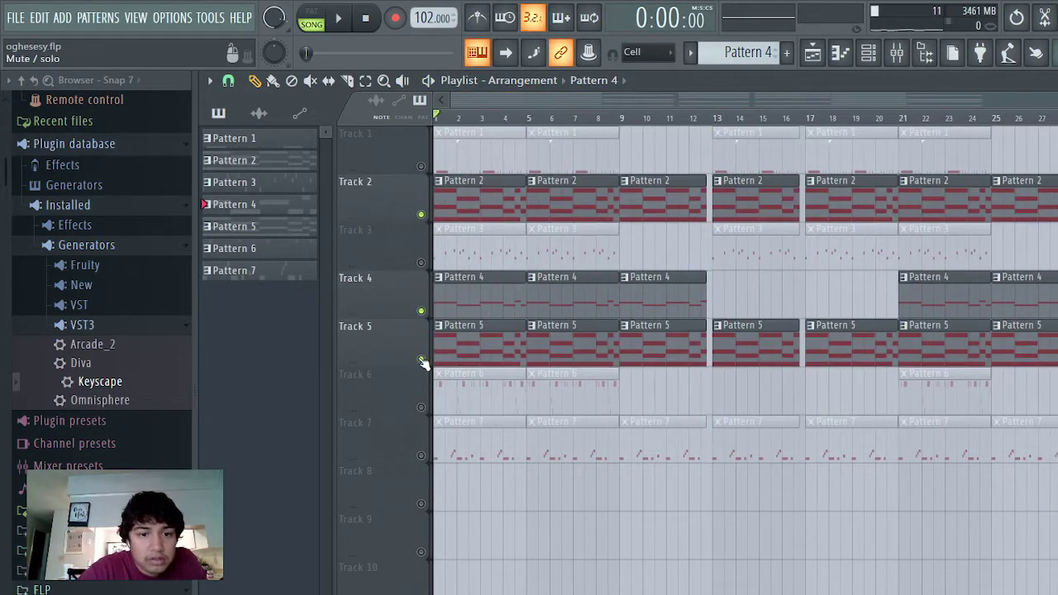
{"action": "key", "text": "space"}
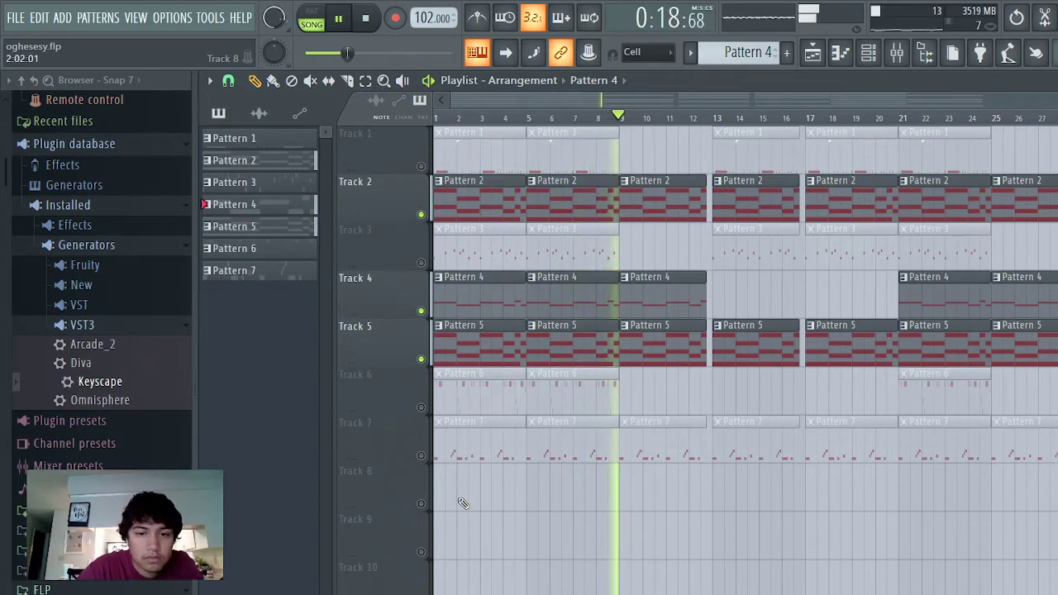
{"action": "key", "text": "space"}
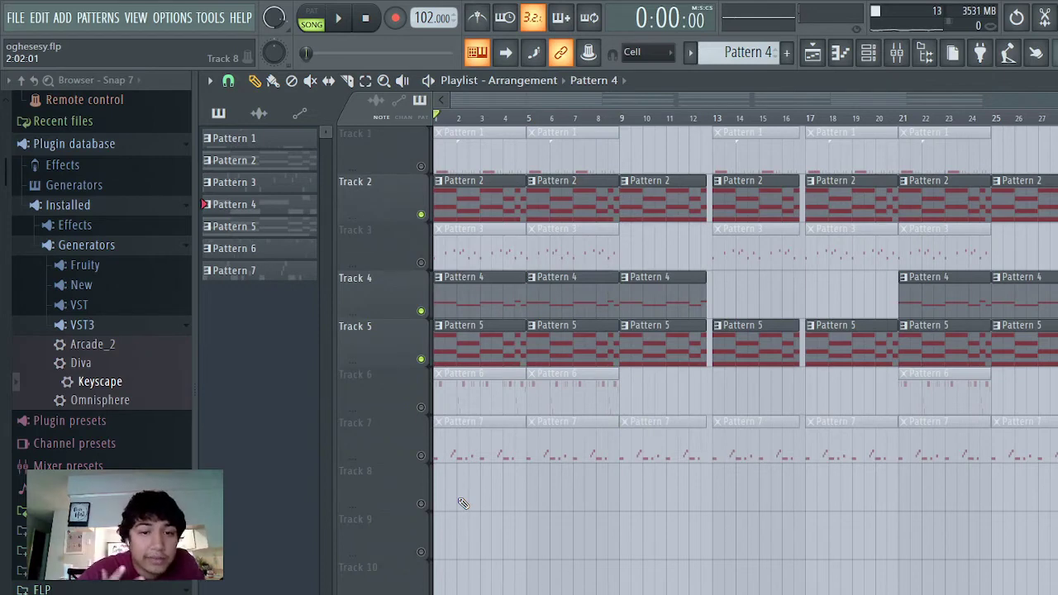
Step: Unmute Track 3 in the playlist alongside Tracks 2, 4 and 5
{"action": "left_click", "coordinate": [421, 263]}
{"action": "scroll", "coordinate": [431, 261], "scroll_direction": "up", "scroll_amount": 5}
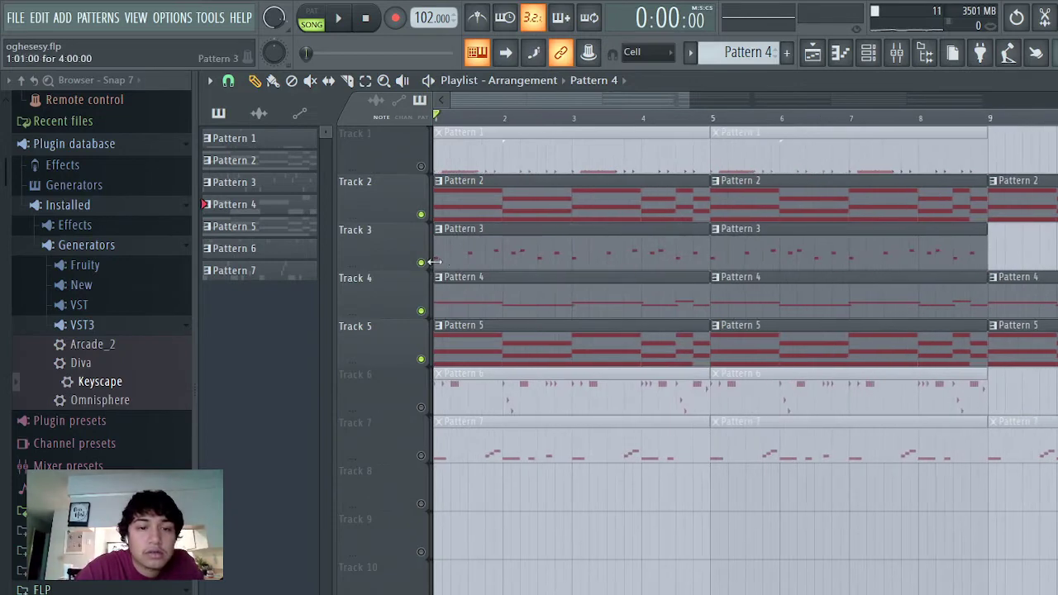
{"action": "left_click", "coordinate": [421, 263]}
{"action": "left_click", "coordinate": [421, 262]}
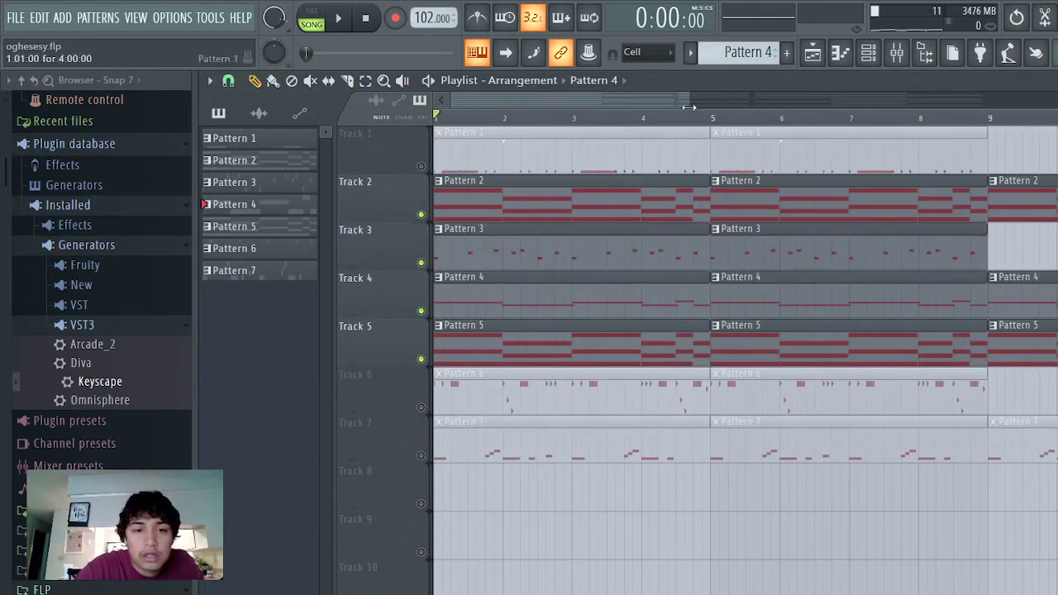
Step: Lower mixer track 8's volume to 73% and return to the playlist
{"action": "left_click", "coordinate": [869, 52]}
{"action": "left_click", "coordinate": [897, 52]}
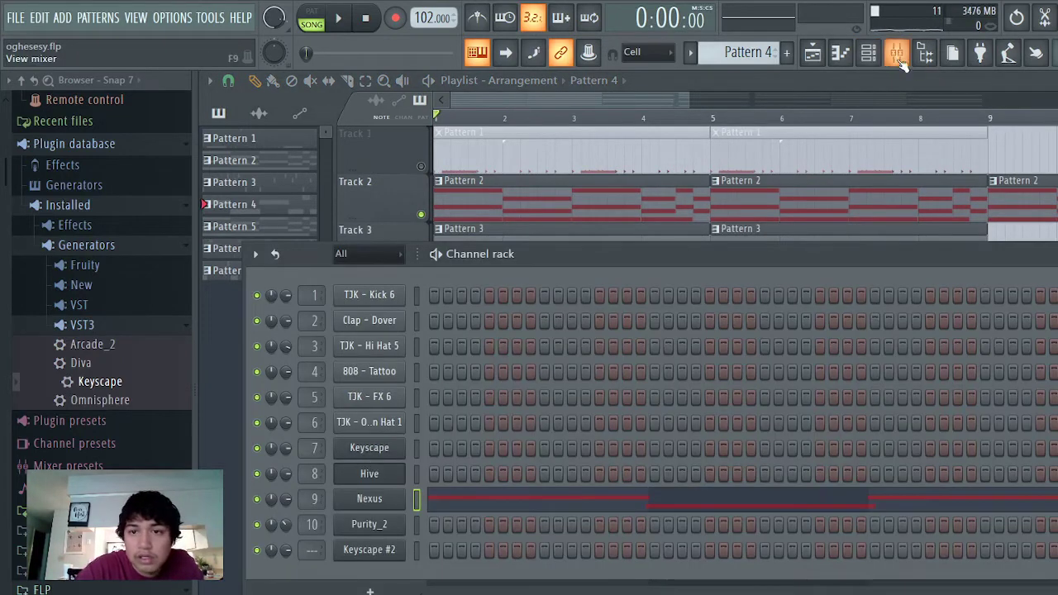
{"action": "left_click", "coordinate": [377, 341]}
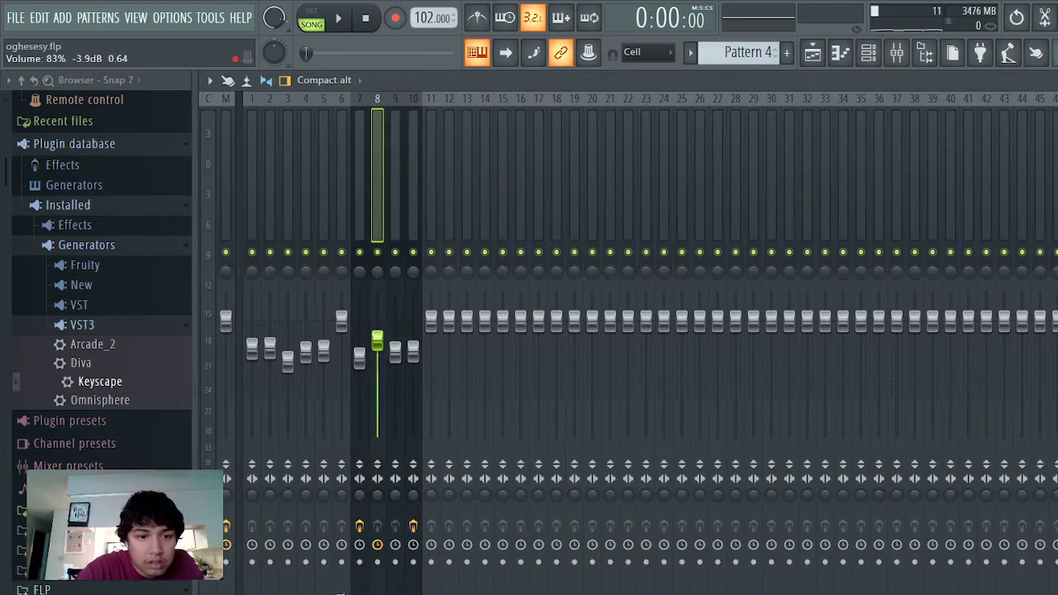
{"action": "key", "text": "space"}
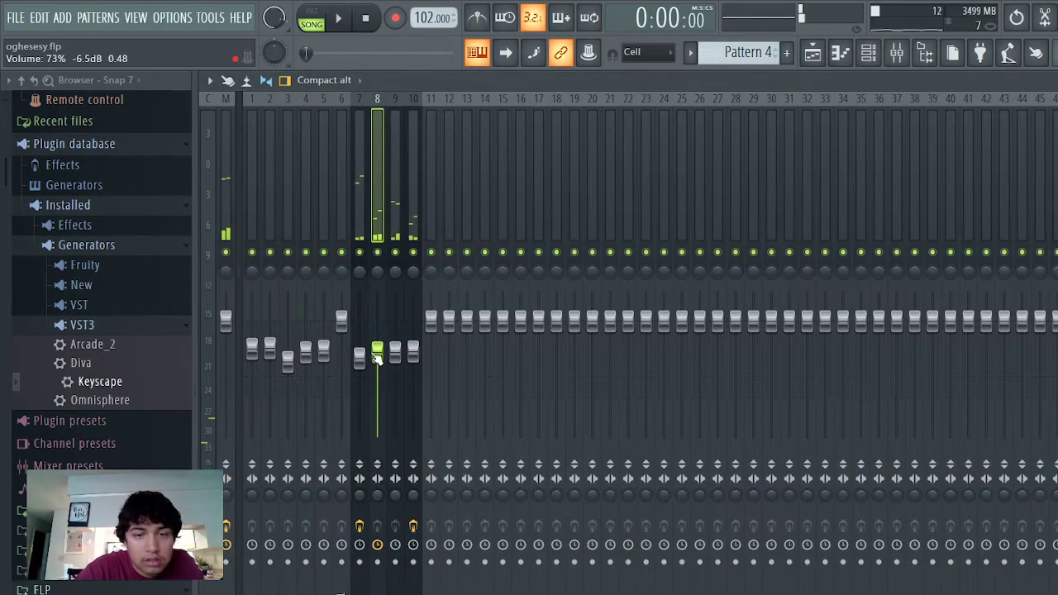
{"action": "left_click", "coordinate": [812, 54]}
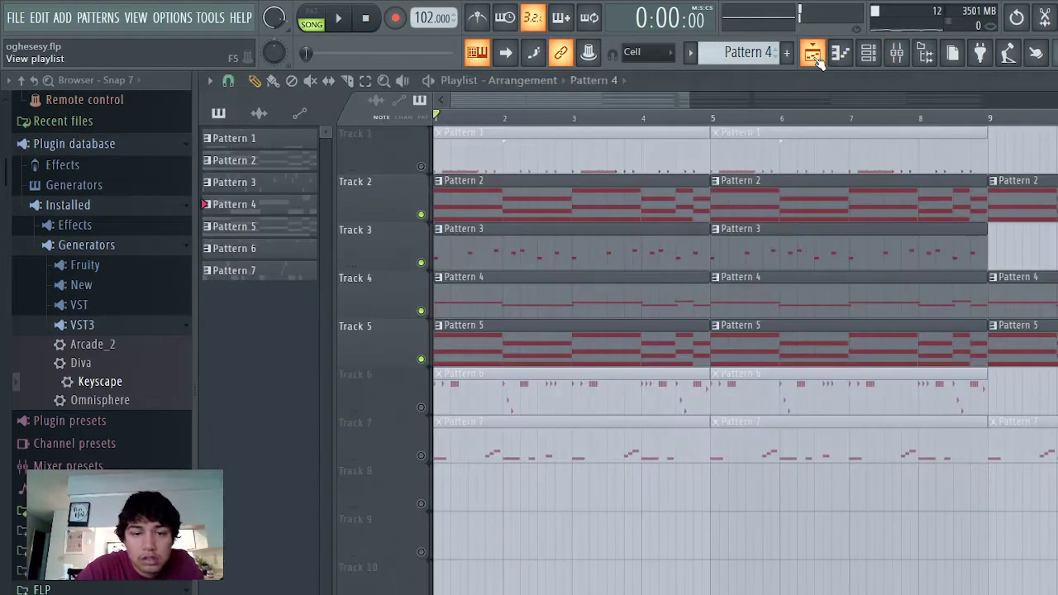
Step: Solo Track 3, start playback and examine the notes of its Pattern 3 clip in the Hive piano roll
{"action": "right_click", "coordinate": [422, 263]}
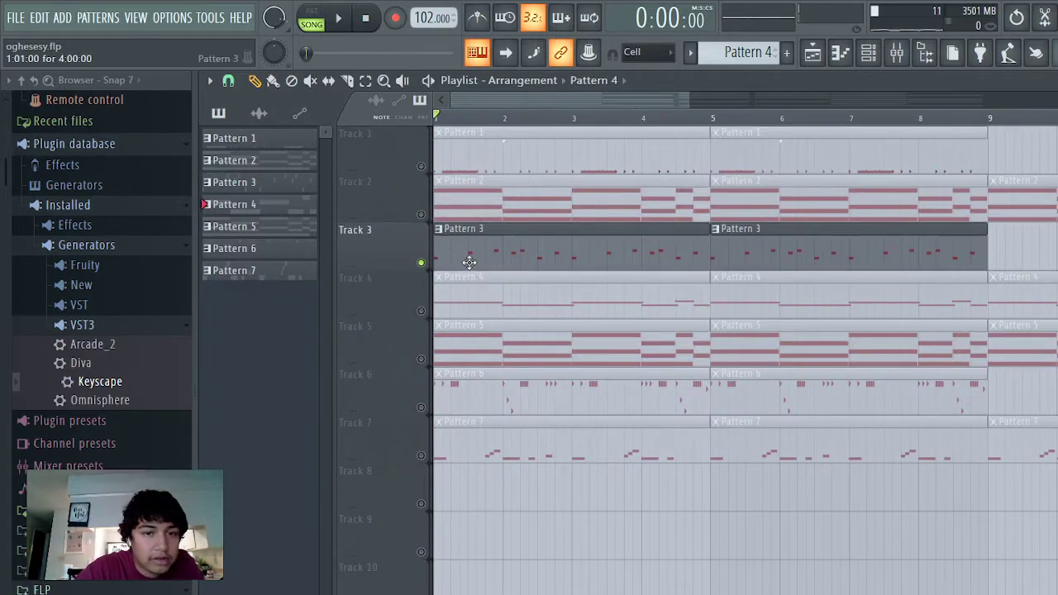
{"action": "key", "text": "space"}
{"action": "double_click", "coordinate": [464, 255]}
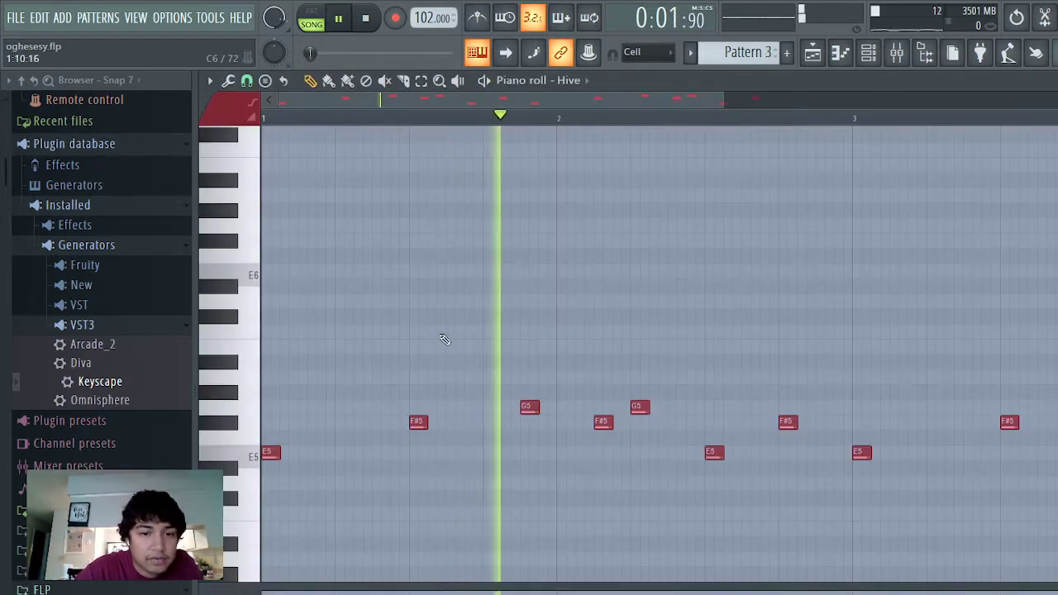
{"action": "scroll", "coordinate": [444, 341], "scroll_direction": "down", "scroll_amount": 3}
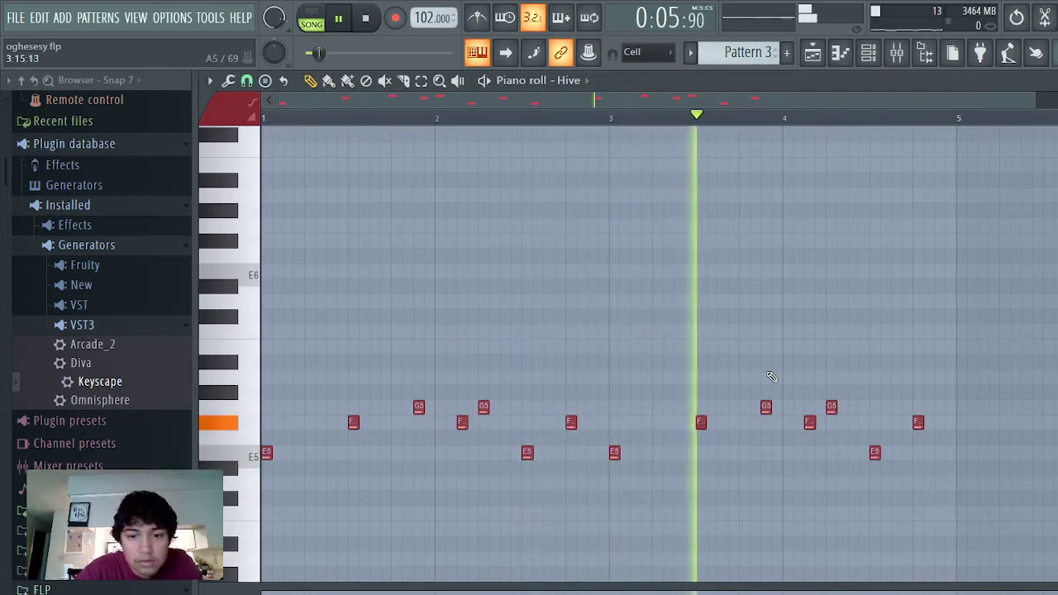
{"action": "scroll", "coordinate": [770, 377], "scroll_direction": "up", "scroll_amount": 3}
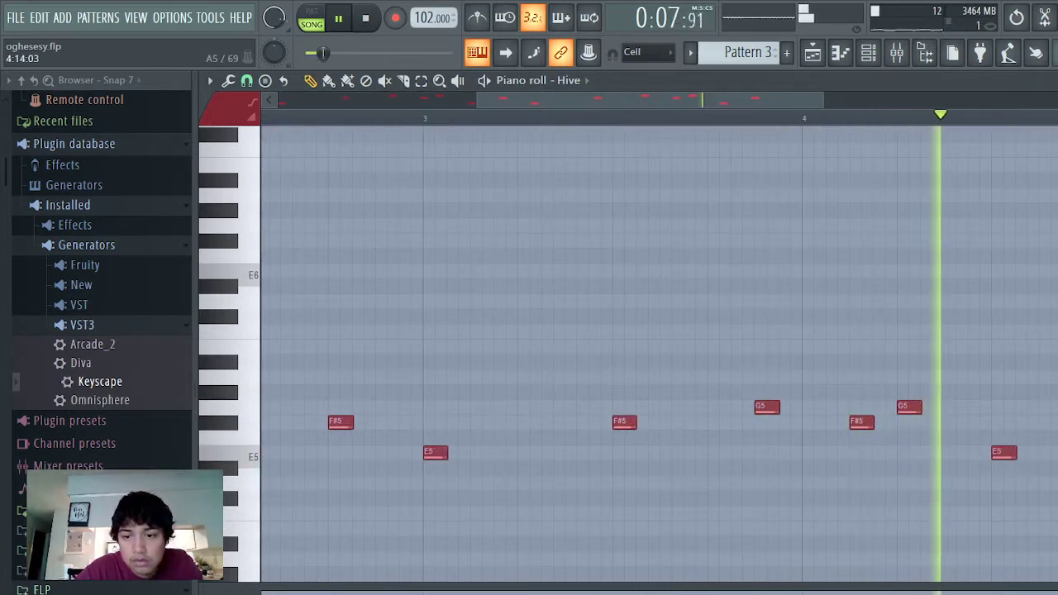
{"action": "scroll", "coordinate": [827, 372], "scroll_direction": "down", "scroll_amount": 4}
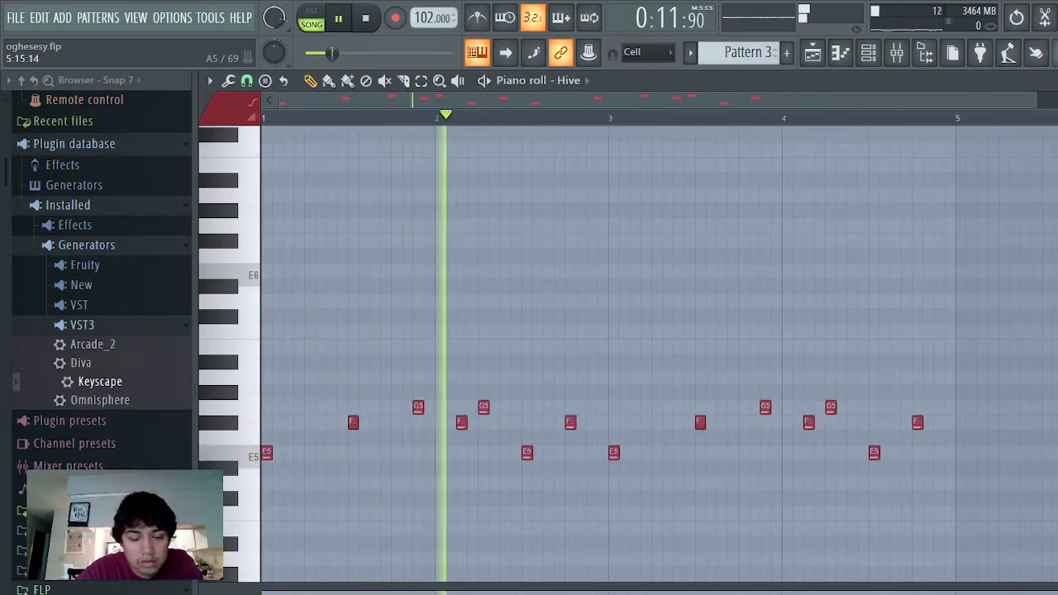
Step: Return to the playlist, look over Track 3's clips across the arrangement and stop playback
{"action": "left_click", "coordinate": [813, 53]}
{"action": "scroll", "coordinate": [766, 220], "scroll_direction": "down", "scroll_amount": 3}
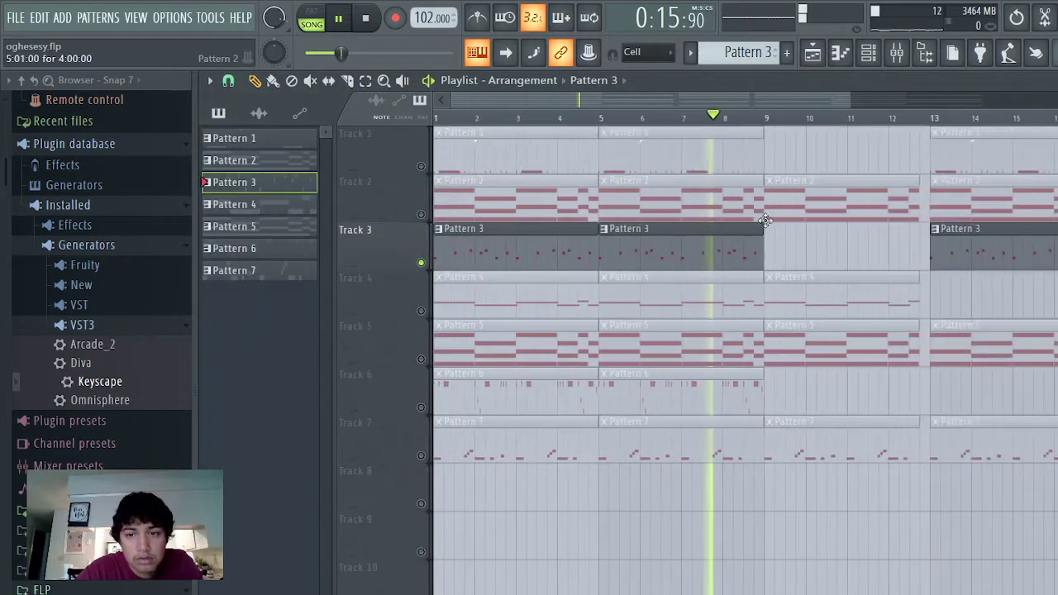
{"action": "scroll", "coordinate": [766, 221], "scroll_direction": "down", "scroll_amount": 2}
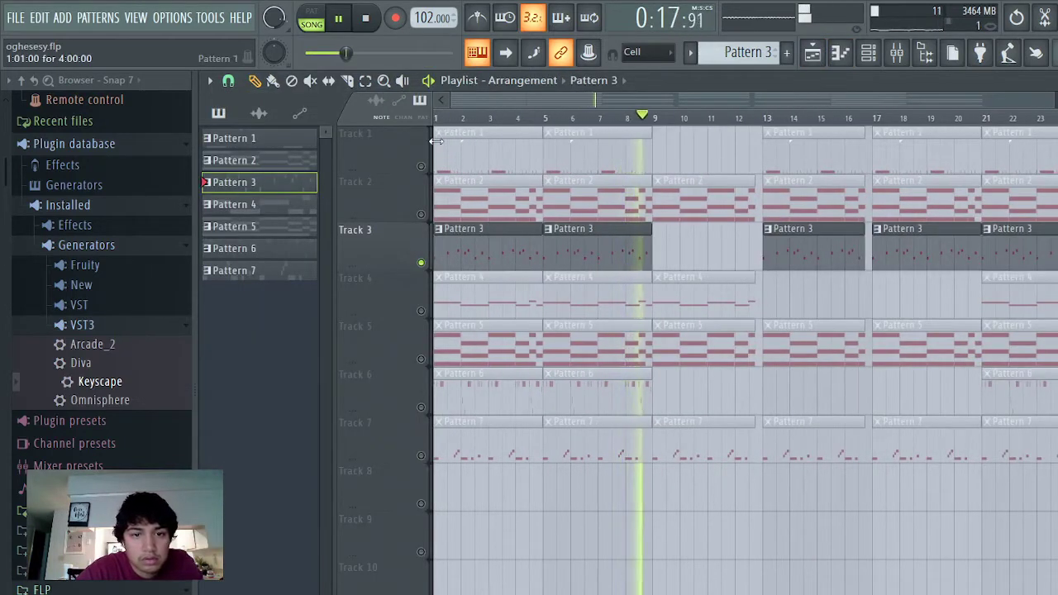
{"action": "key", "text": "space"}
Step: Unmute Tracks 2, 4 and 5 and play them together with Track 3 from the start
{"action": "left_click", "coordinate": [421, 215]}
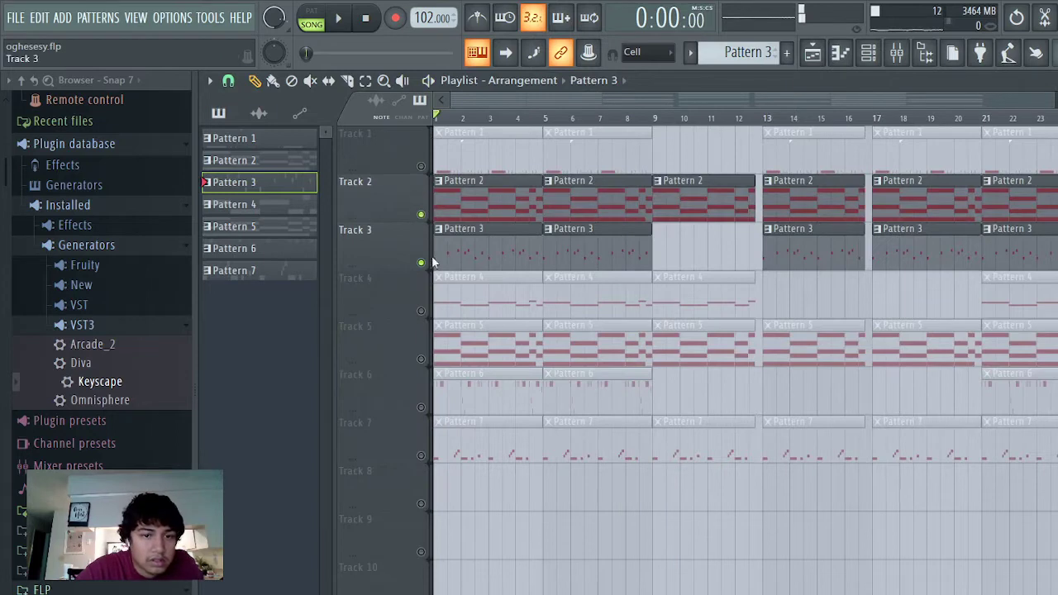
{"action": "left_click", "coordinate": [420, 311]}
{"action": "left_click", "coordinate": [420, 359]}
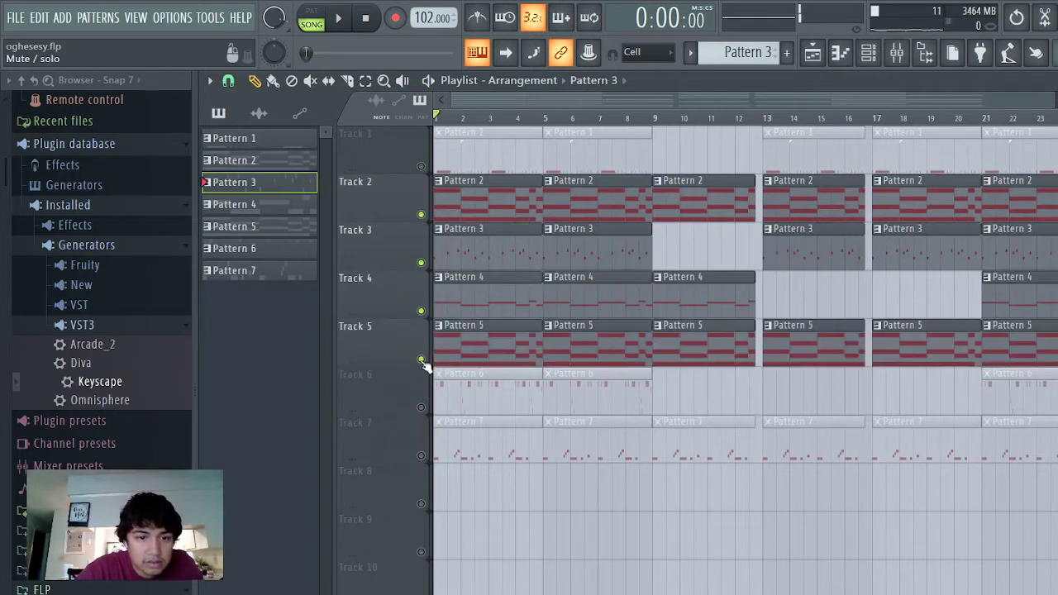
{"action": "key", "text": "space"}
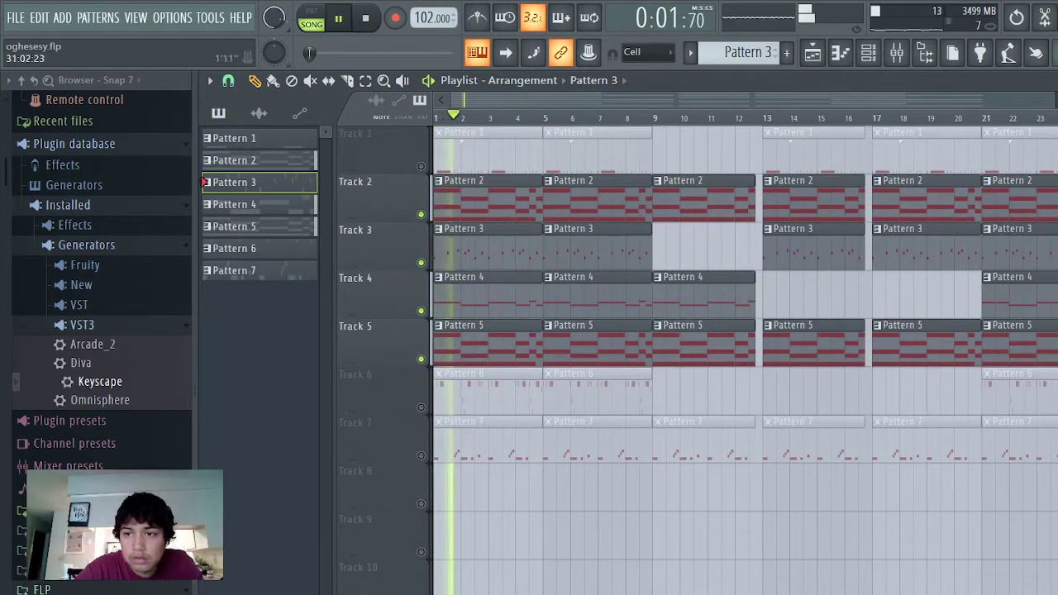
Step: Examine the Hive channel's loaded preset from the channel rack while playback runs, and close the plugin
{"action": "scroll", "coordinate": [482, 245], "scroll_direction": "up", "scroll_amount": 5, "text": "ctrl"}
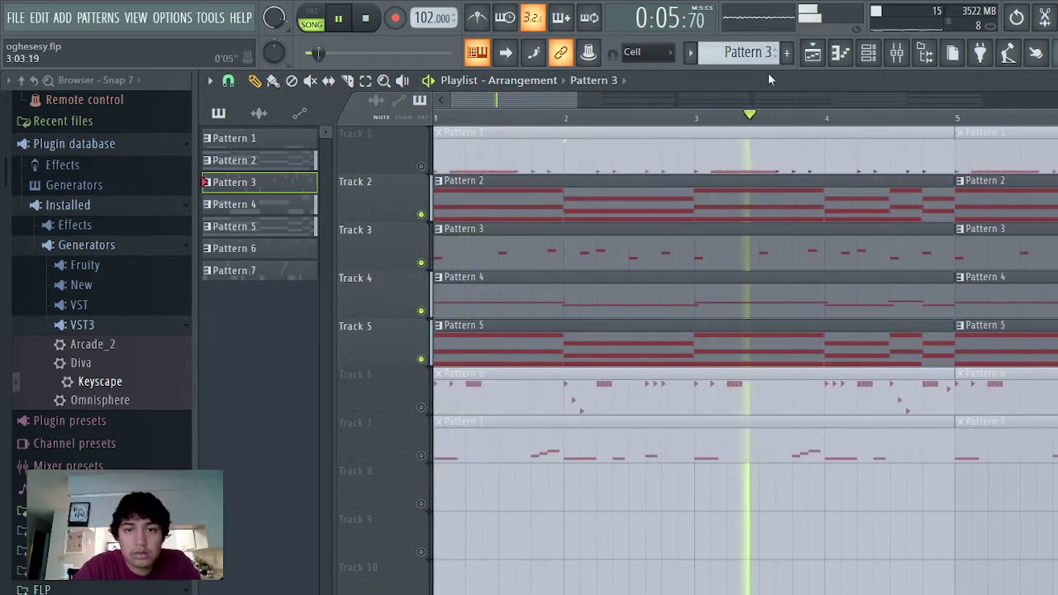
{"action": "left_click", "coordinate": [868, 52]}
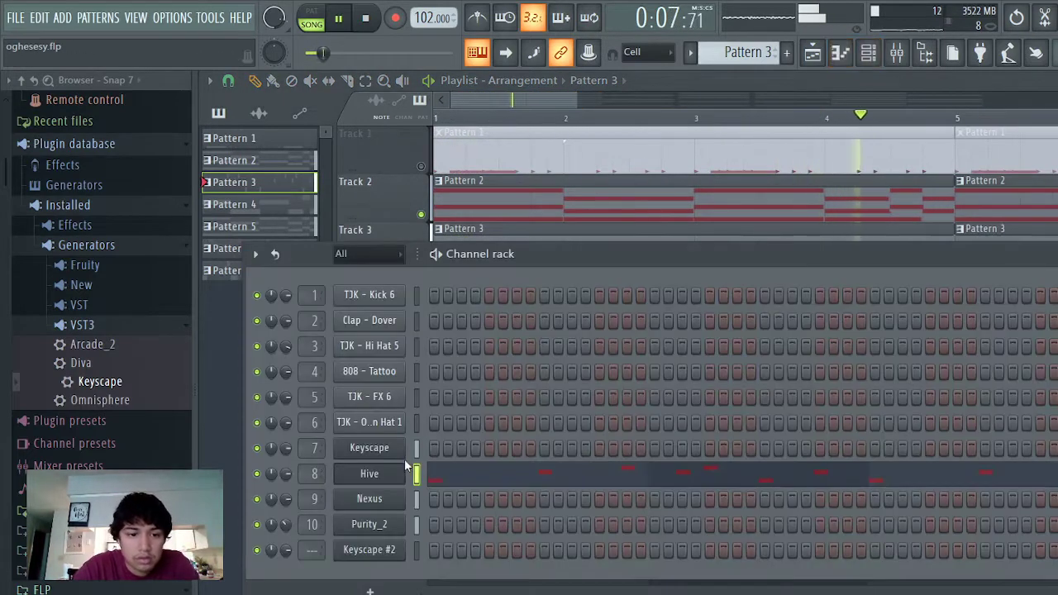
{"action": "left_click", "coordinate": [381, 474]}
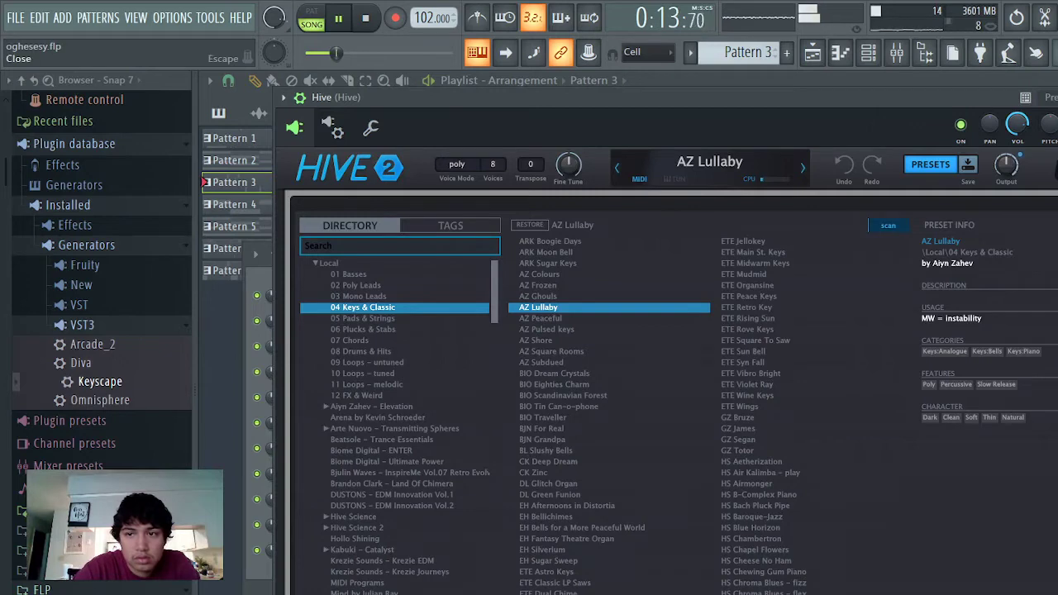
{"action": "key", "text": "Escape"}
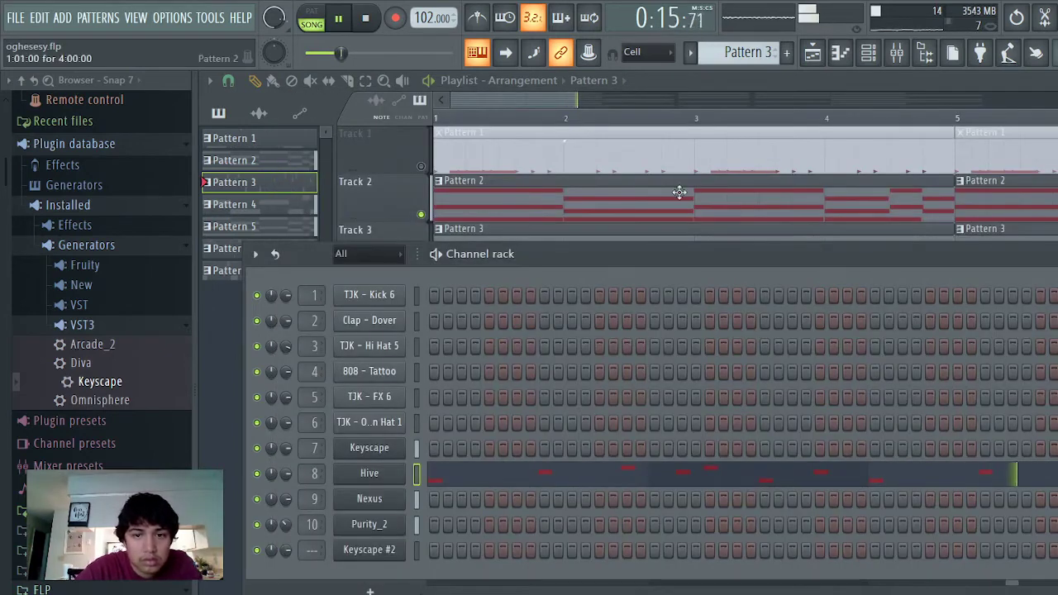
Step: Lower mixer track 7's volume to 58% and return to the playlist
{"action": "left_click", "coordinate": [896, 54]}
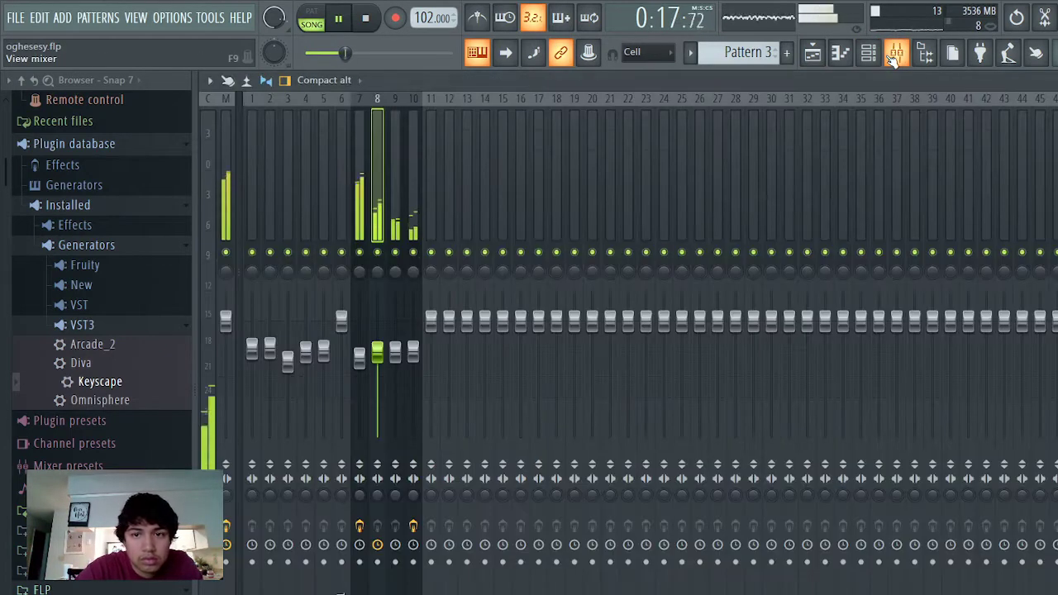
{"action": "left_click_drag", "start_coordinate": [369, 361], "coordinate": [368, 365]}
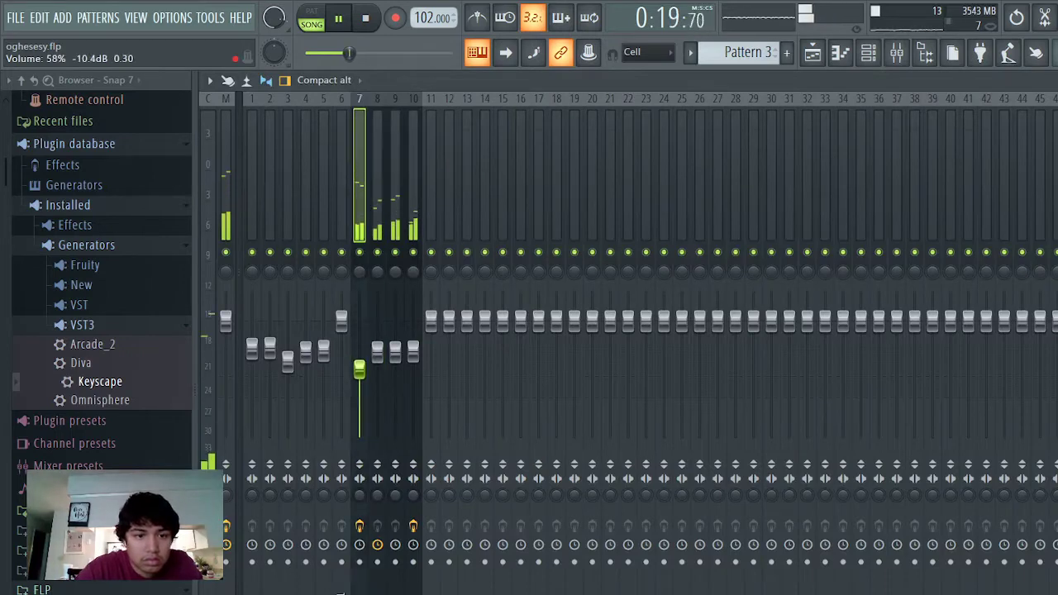
{"action": "left_click", "coordinate": [822, 53]}
Step: Look over the full arrangement in the playlist during playback and stop the song
{"action": "scroll", "coordinate": [629, 325], "scroll_direction": "down", "scroll_amount": 2}
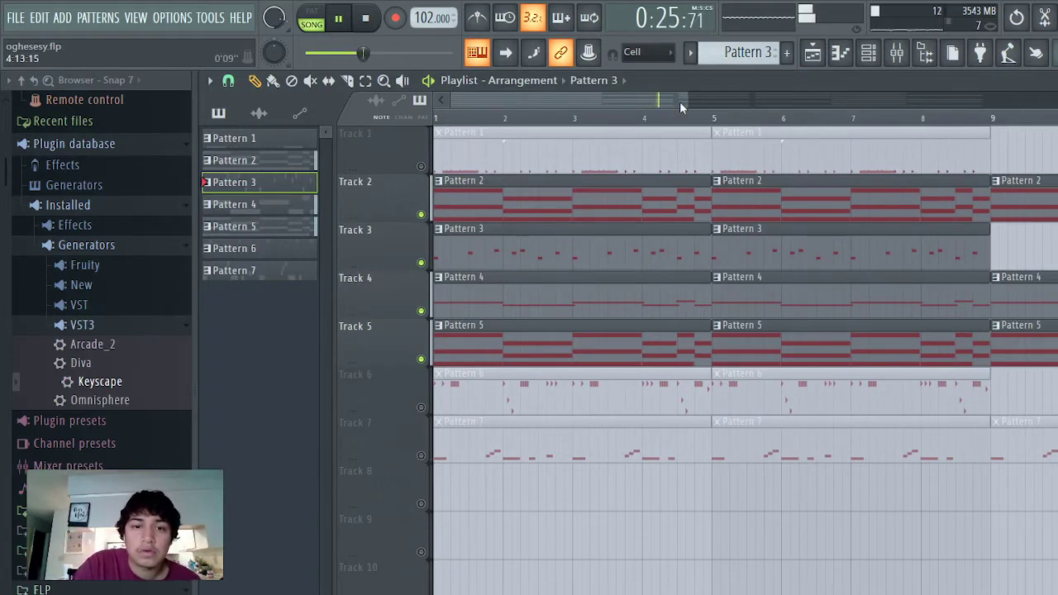
{"action": "left_click_drag", "start_coordinate": [686, 102], "coordinate": [1057, 103]}
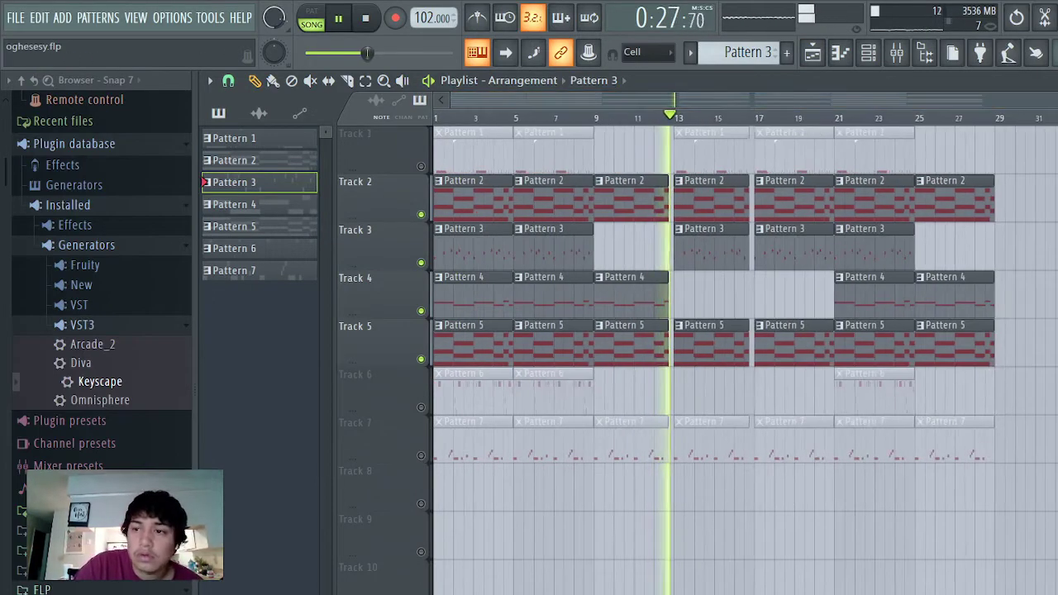
{"action": "key", "text": "space"}
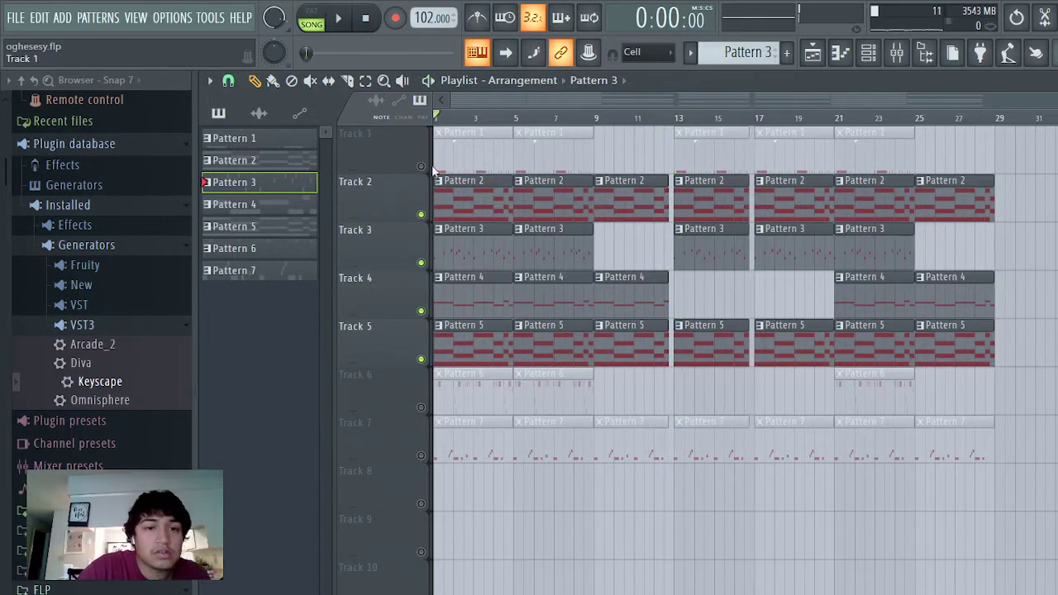
Step: Unmute Track 7 and play its Pattern 7 clip in the 808 - Tattoo piano roll
{"action": "left_click", "coordinate": [422, 456]}
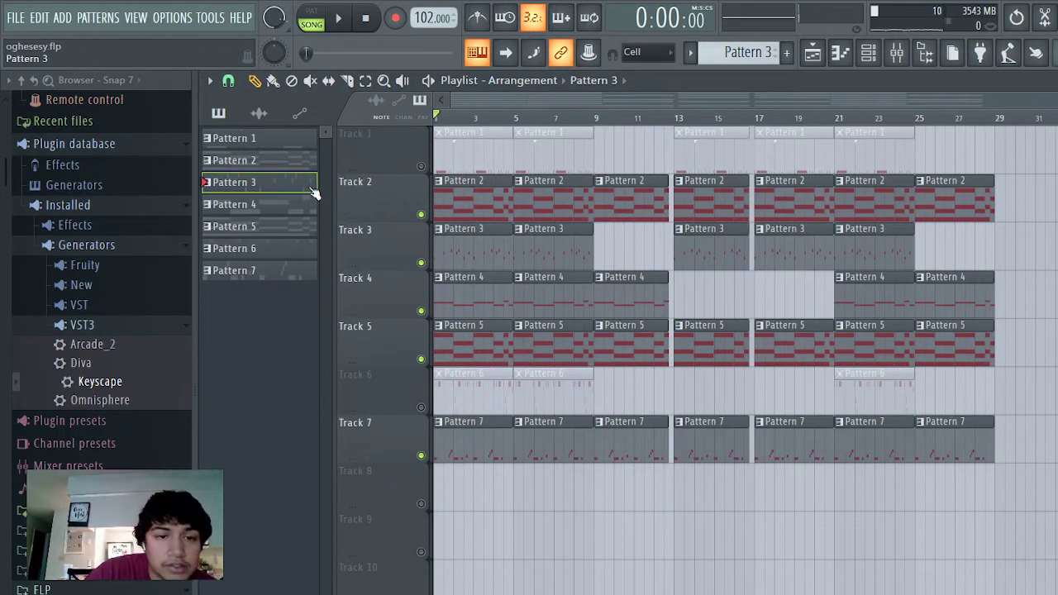
{"action": "scroll", "coordinate": [361, 240], "scroll_direction": "up", "scroll_amount": 4}
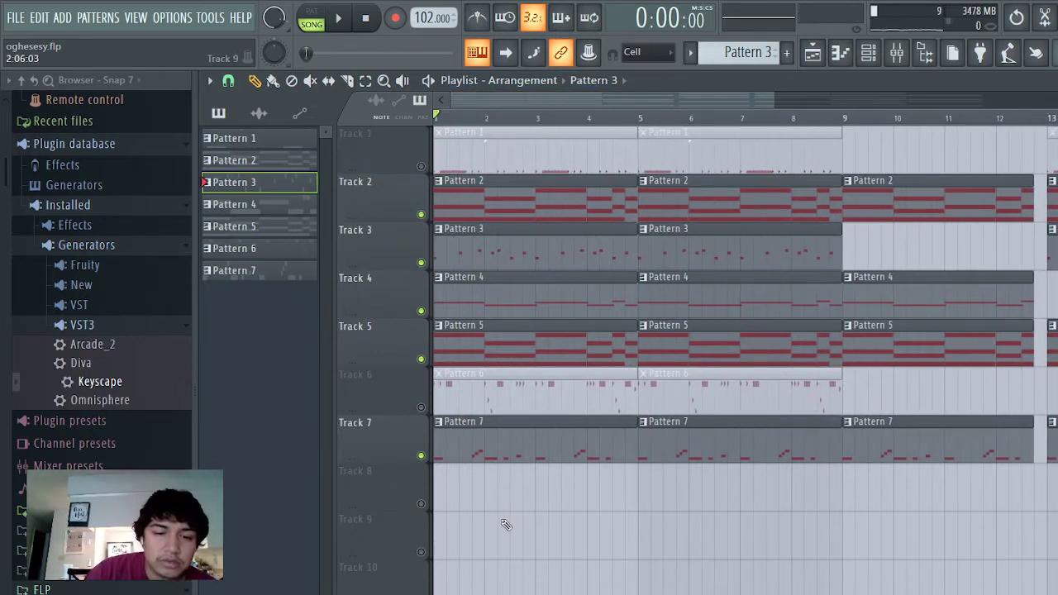
{"action": "double_click", "coordinate": [475, 441]}
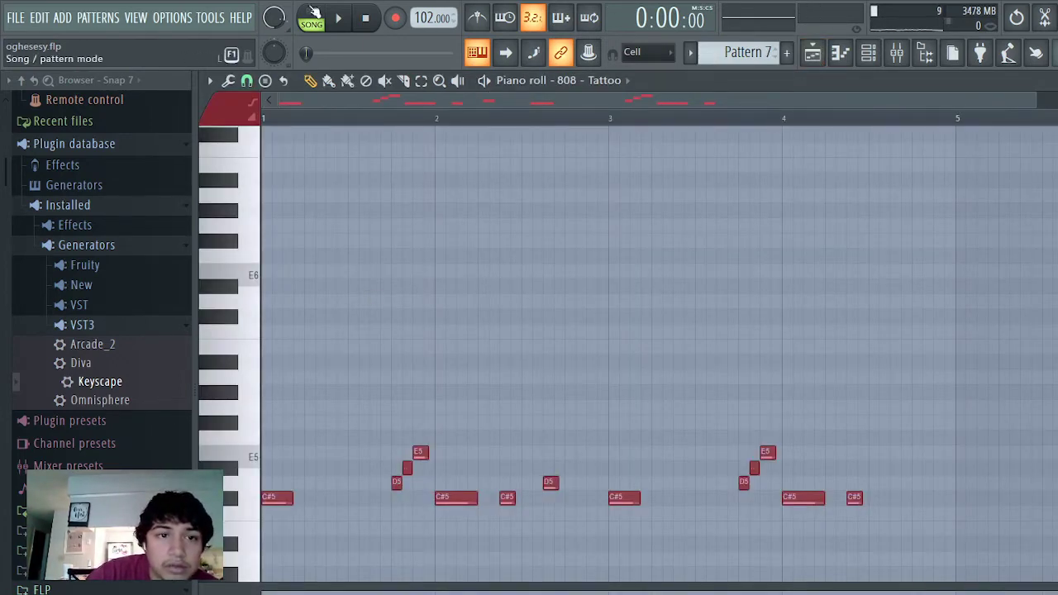
{"action": "key", "text": "space"}
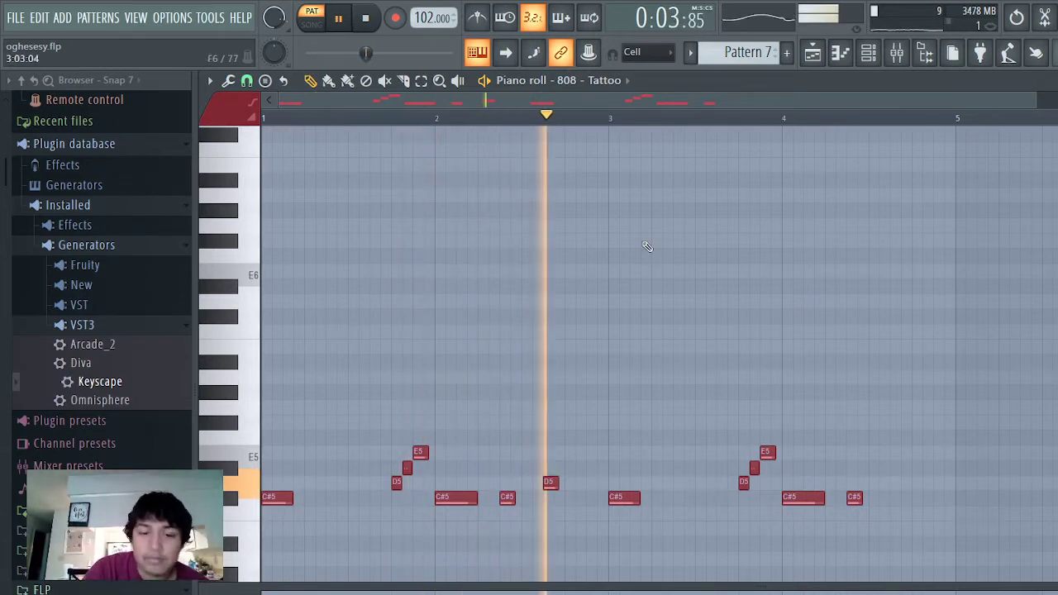
Step: Return to the playlist and play the arrangement in song mode with Track 7 included
{"action": "left_click", "coordinate": [813, 53]}
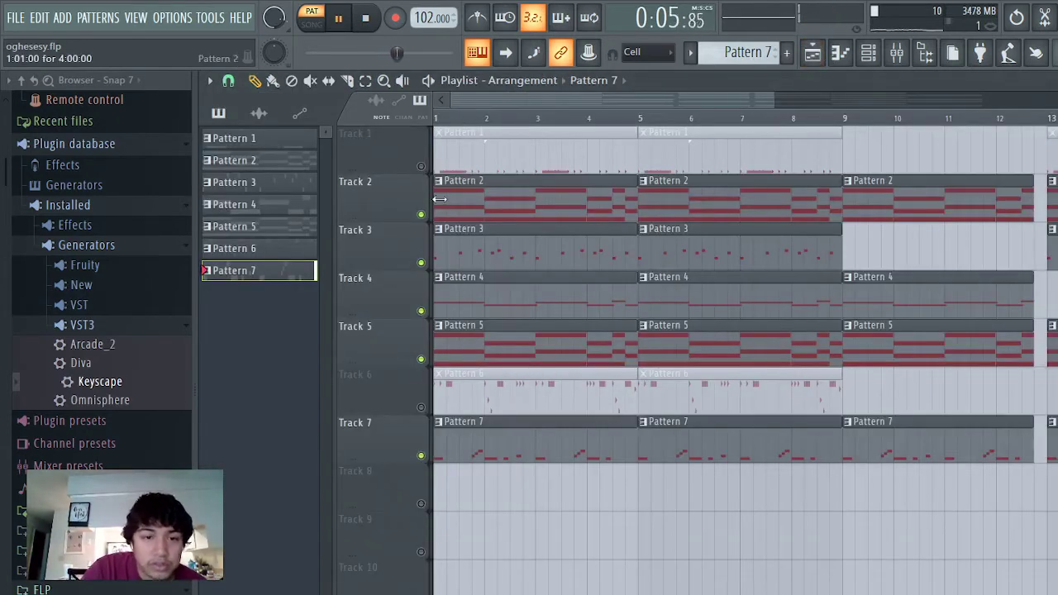
{"action": "left_click", "coordinate": [313, 25]}
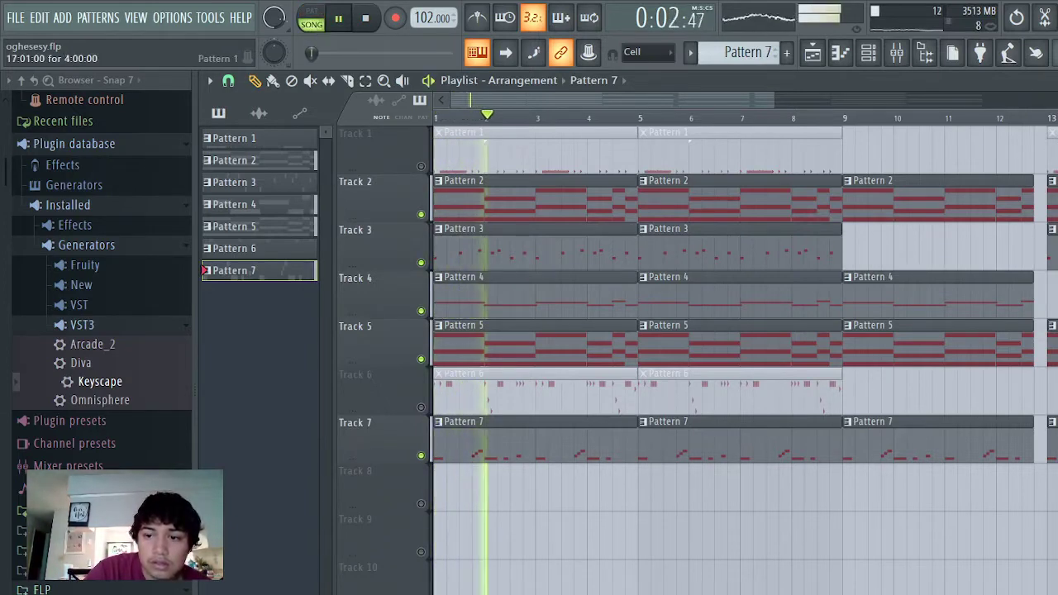
{"action": "scroll", "coordinate": [933, 286], "scroll_direction": "down", "scroll_amount": 1}
{"action": "scroll", "coordinate": [932, 286], "scroll_direction": "down", "scroll_amount": 2}
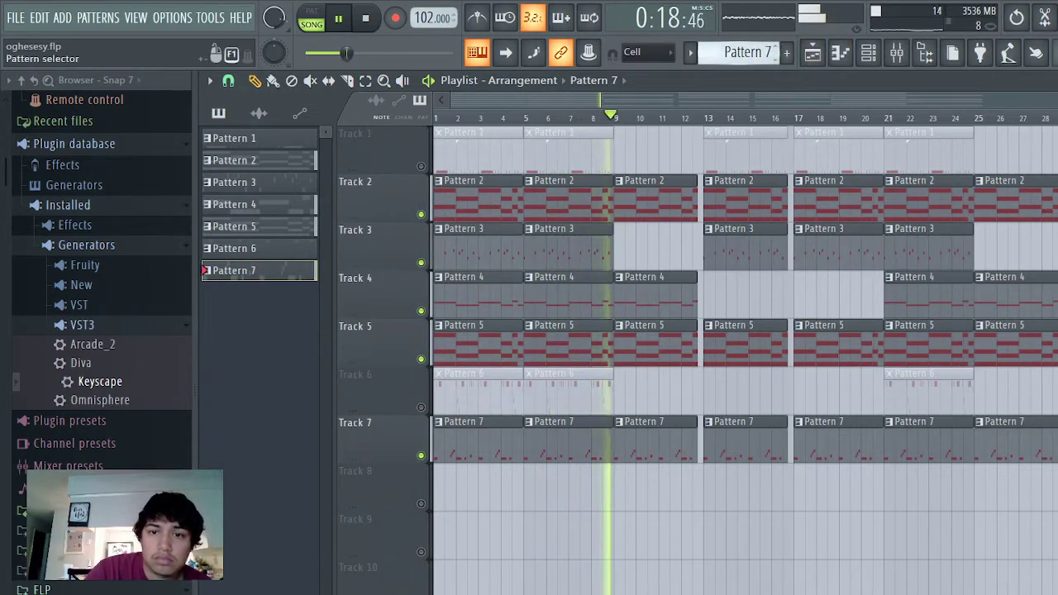
Step: Select Pattern 2 for a brief look in the piano roll, and stop playback back in the playlist
{"action": "scroll", "coordinate": [756, 51], "scroll_direction": "up", "scroll_amount": 5}
{"action": "left_click", "coordinate": [852, 53]}
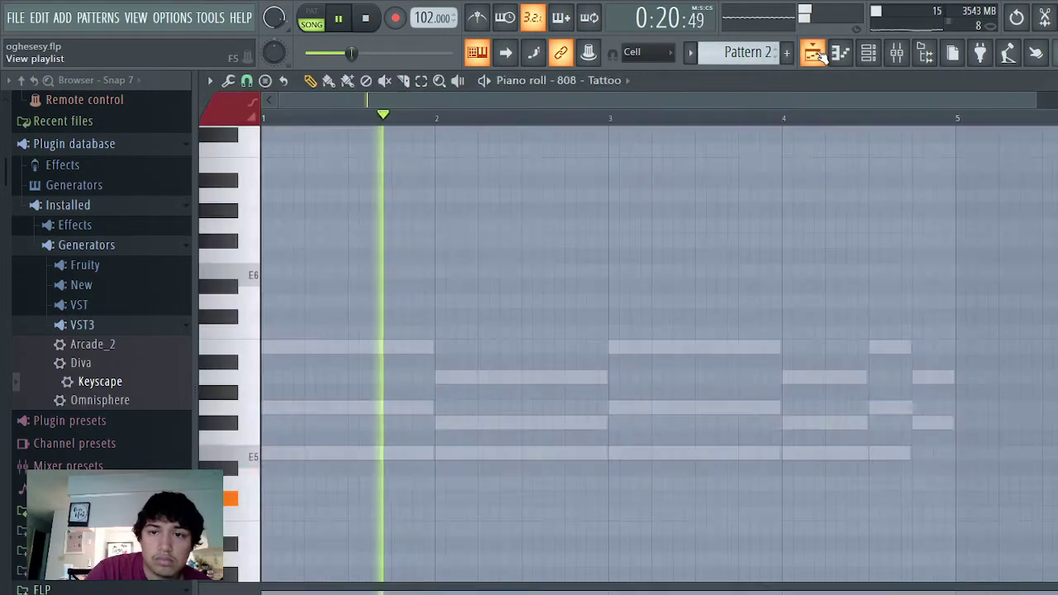
{"action": "left_click", "coordinate": [852, 53]}
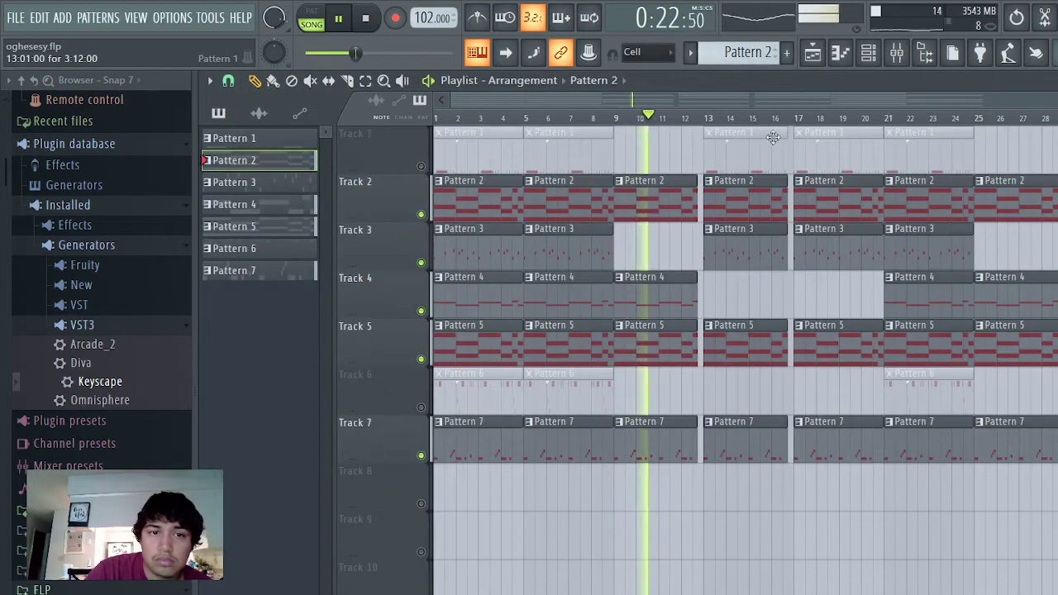
{"action": "key", "text": "space"}
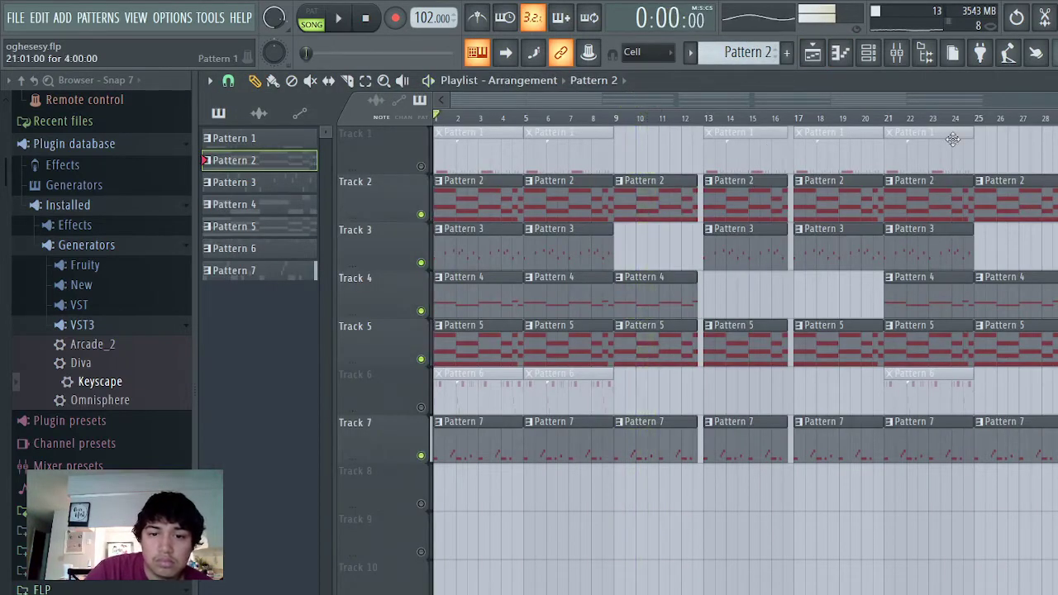
Step: Unmute Track 6 and play its Pattern 6 clip in the TJK - Hi Hat 5 piano roll
{"action": "left_click", "coordinate": [421, 407]}
{"action": "double_click", "coordinate": [453, 392]}
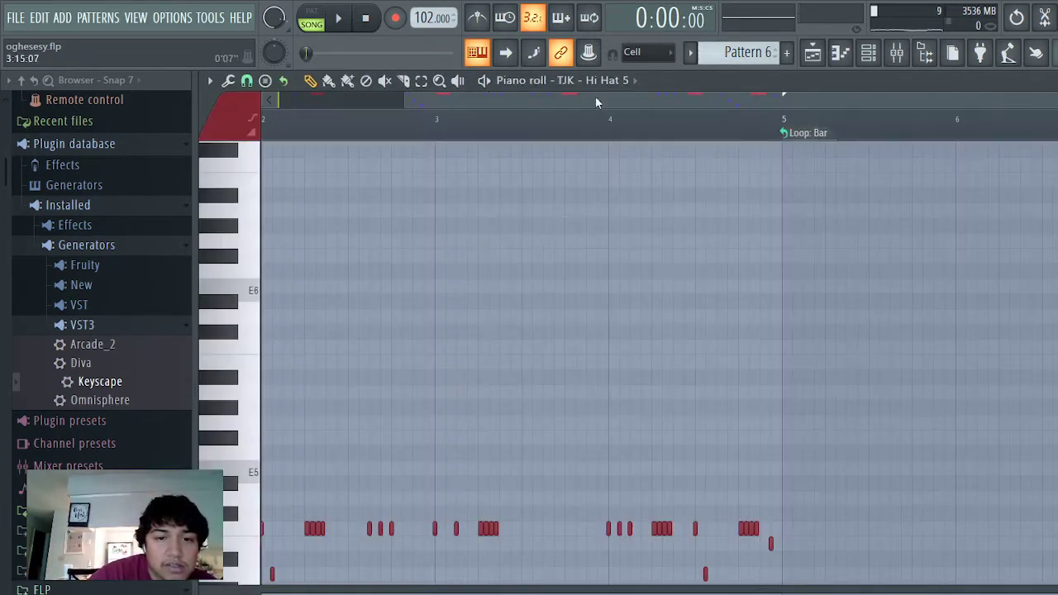
{"action": "left_click_drag", "start_coordinate": [539, 98], "coordinate": [402, 142]}
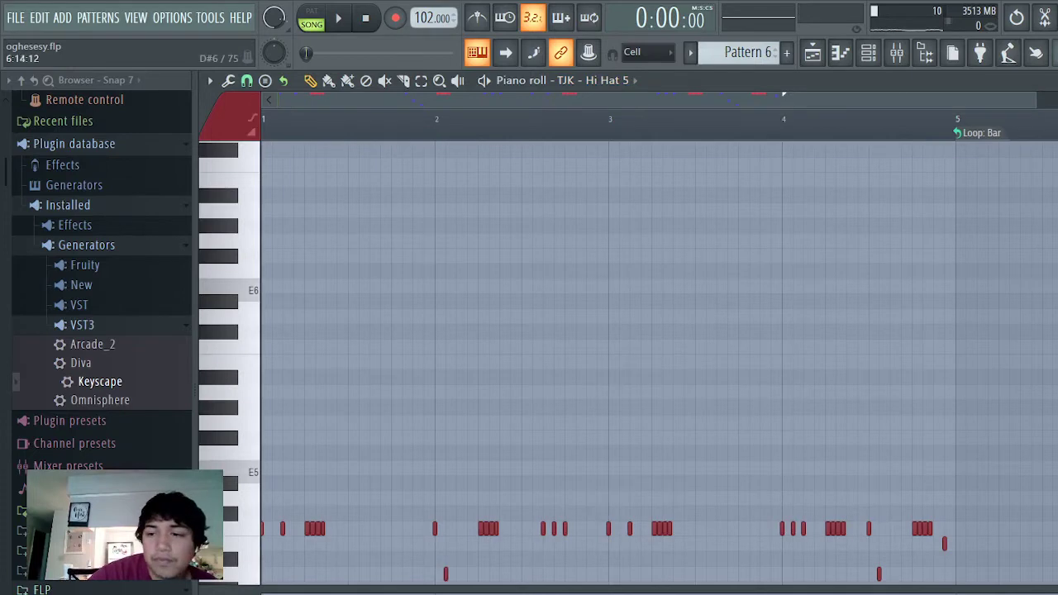
{"action": "scroll", "coordinate": [607, 363], "scroll_direction": "down", "scroll_amount": 3}
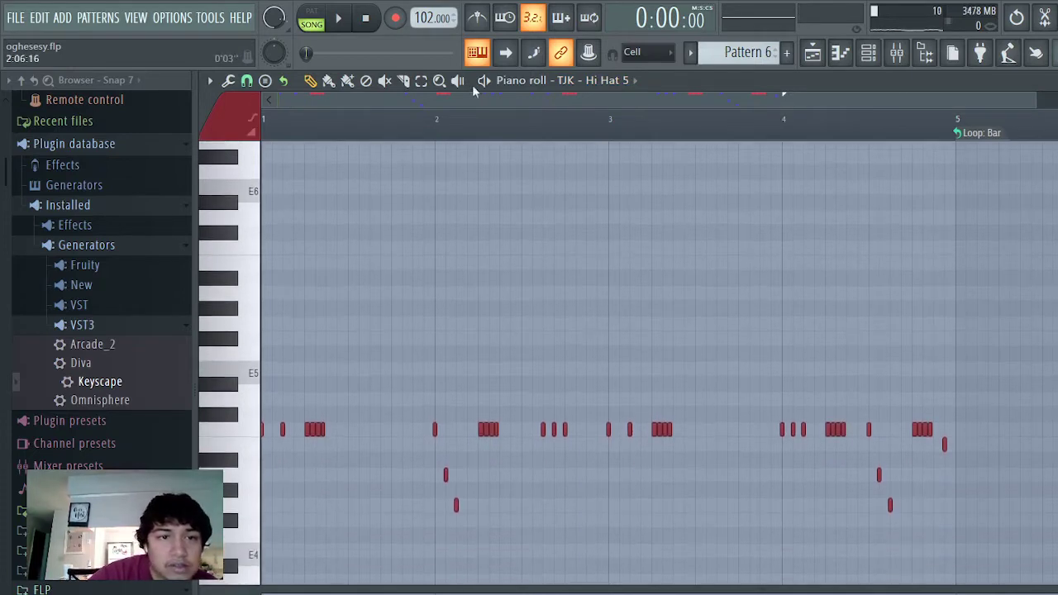
{"action": "left_click", "coordinate": [338, 18]}
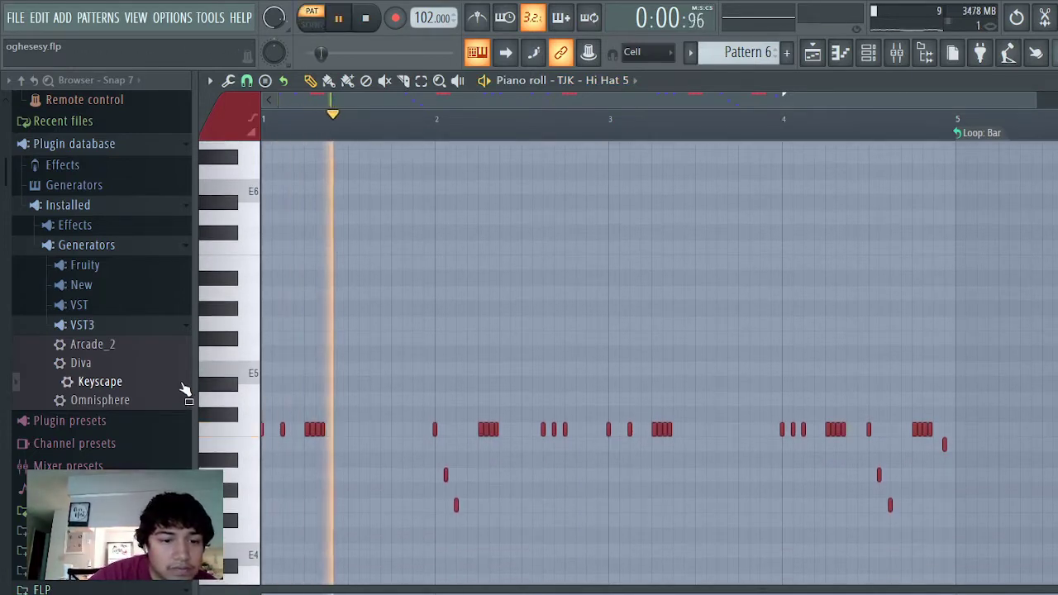
{"action": "scroll", "coordinate": [182, 390], "scroll_direction": "up", "scroll_amount": 3}
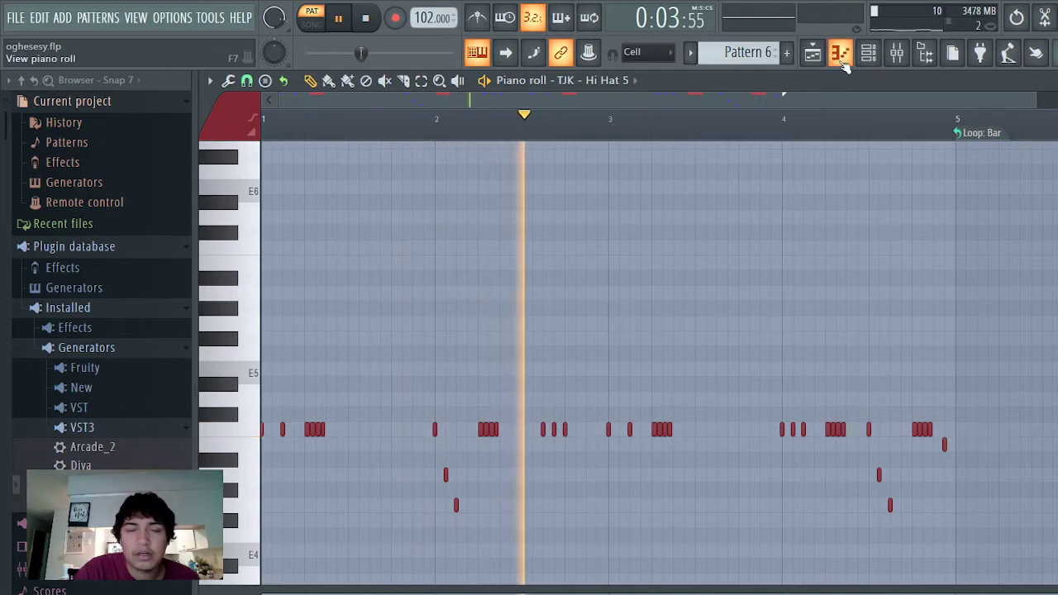
Step: Play the arrangement in song mode with Track 6 included, and mute channel 6, the TJK open hat, in the channel rack
{"action": "left_click", "coordinate": [813, 54]}
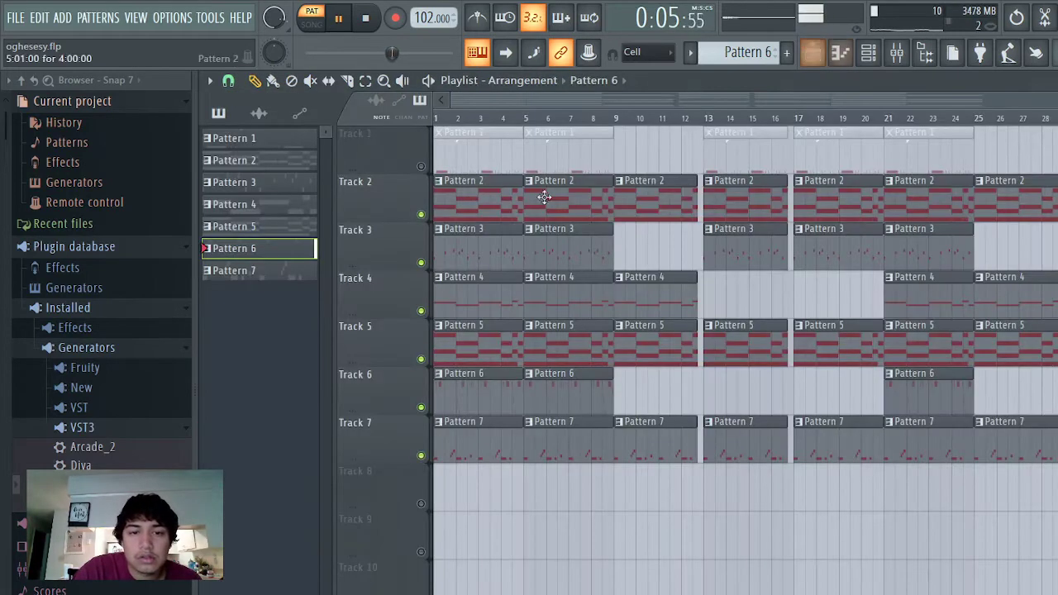
{"action": "left_click", "coordinate": [312, 24]}
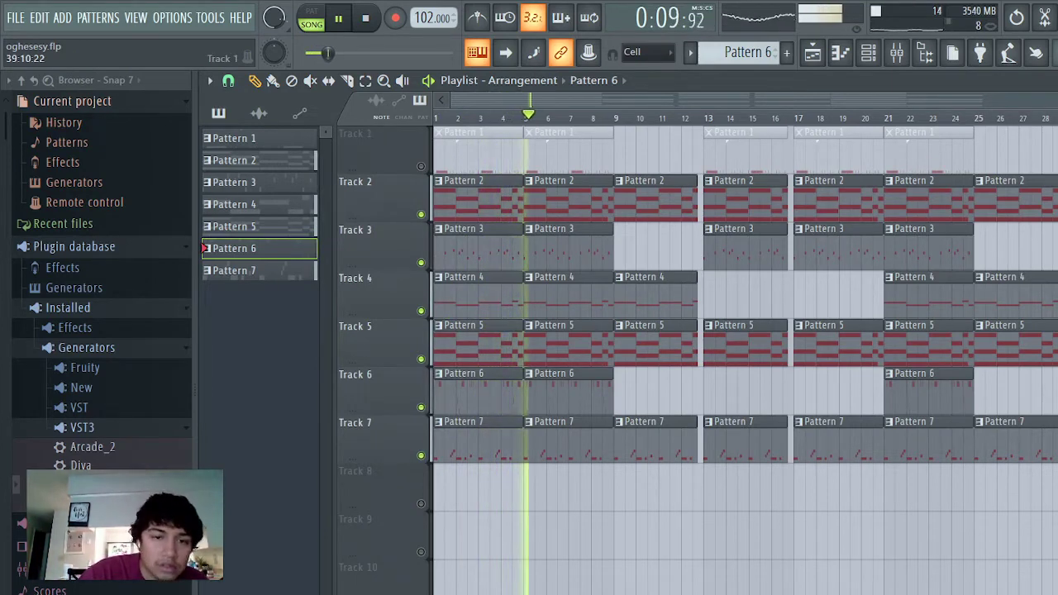
{"action": "left_click", "coordinate": [841, 54]}
{"action": "left_click", "coordinate": [868, 54]}
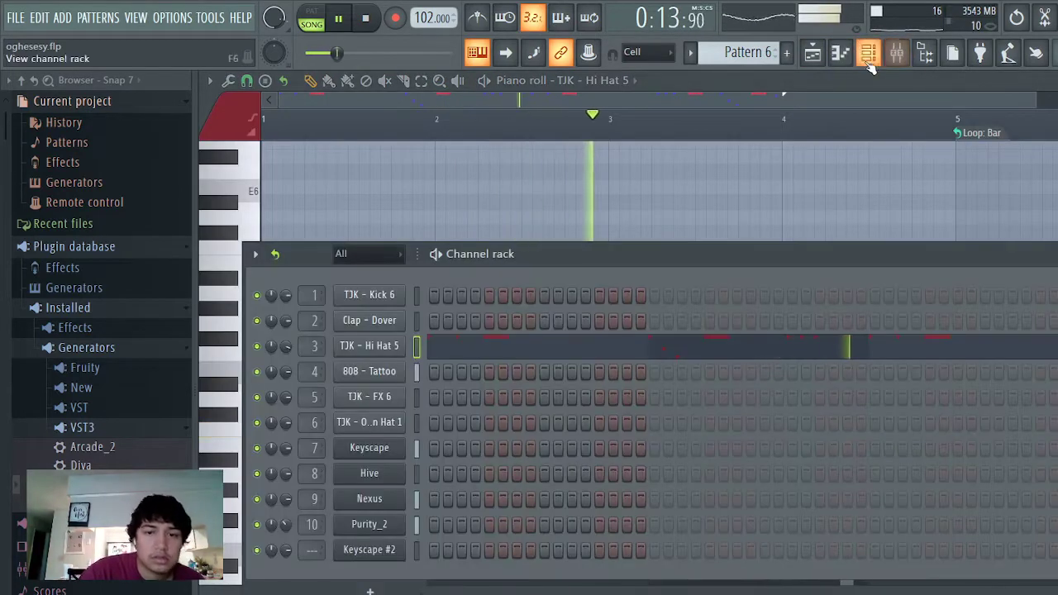
{"action": "left_click", "coordinate": [258, 424]}
Step: Select Pattern 1 with playback stopped and unmute Track 1 in the playlist
{"action": "scroll", "coordinate": [749, 53], "scroll_direction": "up", "scroll_amount": 4}
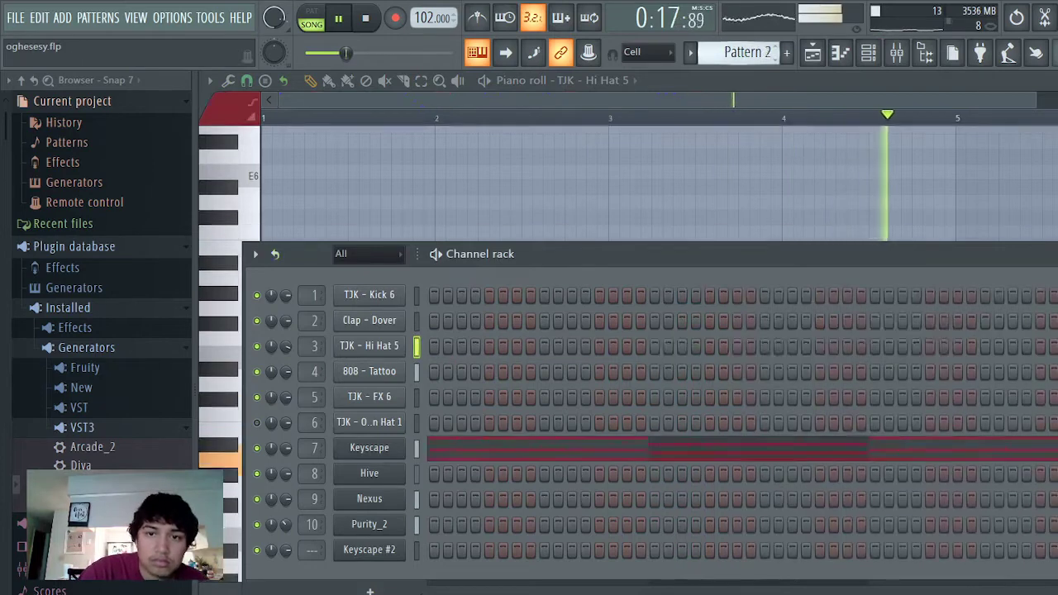
{"action": "scroll", "coordinate": [723, 54], "scroll_direction": "up", "scroll_amount": 1}
{"action": "key", "text": "space"}
{"action": "left_click", "coordinate": [814, 58]}
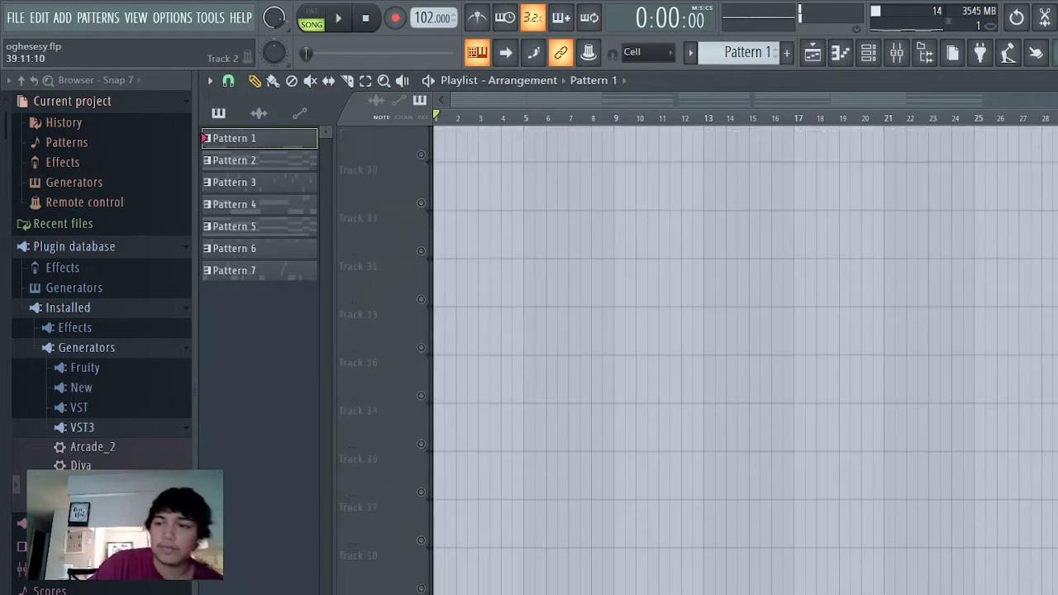
{"action": "scroll", "coordinate": [744, 330], "scroll_direction": "up", "scroll_amount": 6}
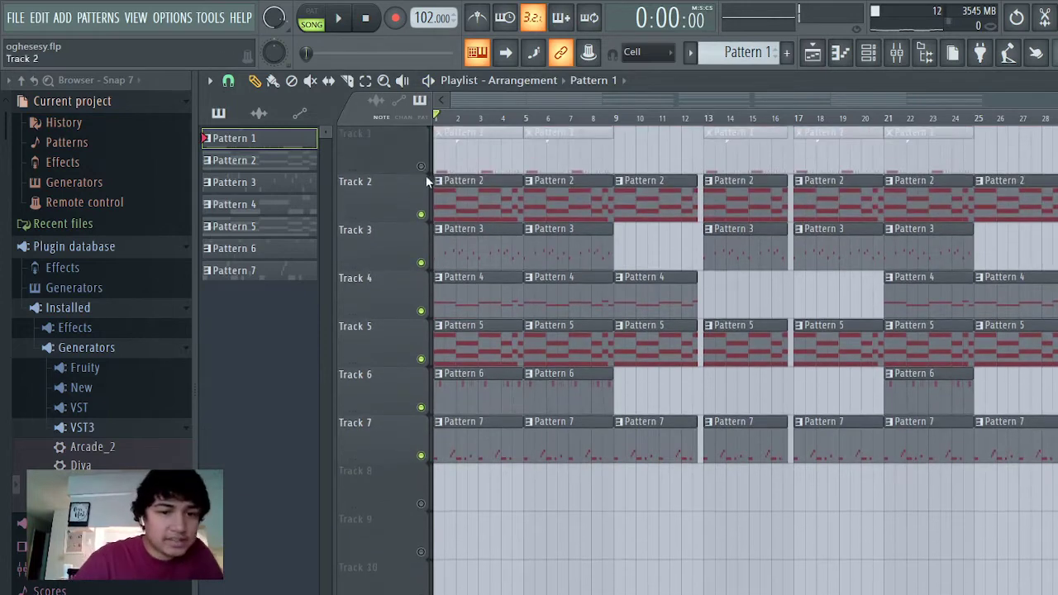
{"action": "left_click", "coordinate": [422, 167]}
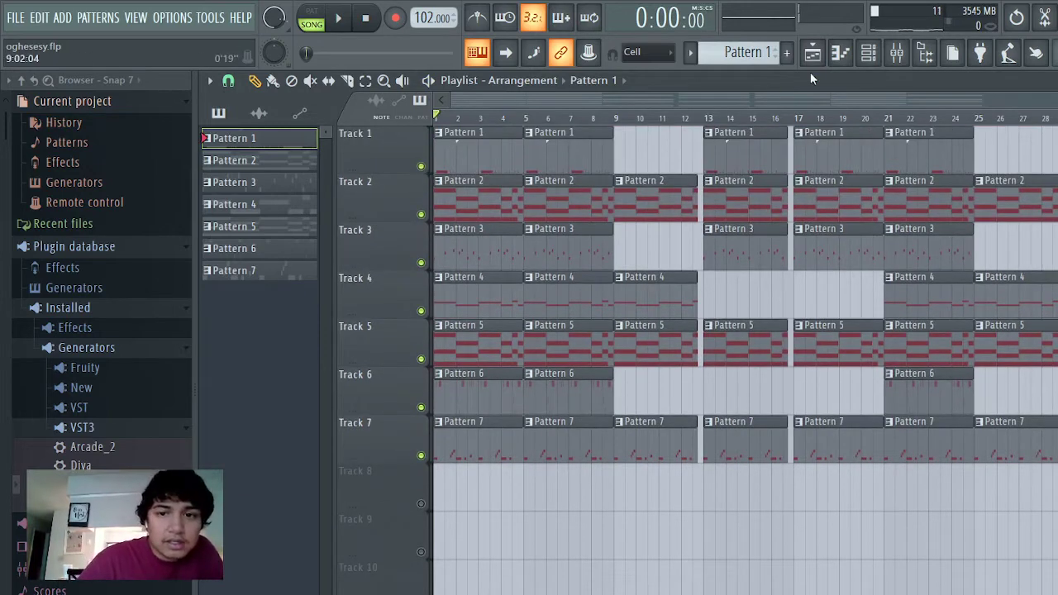
Step: Show Pattern 1's channel rack and audition the TJK - Vox 6 sample from the Jaym3s Drum Kit's Vox folder
{"action": "left_click", "coordinate": [844, 56]}
{"action": "left_click", "coordinate": [863, 61]}
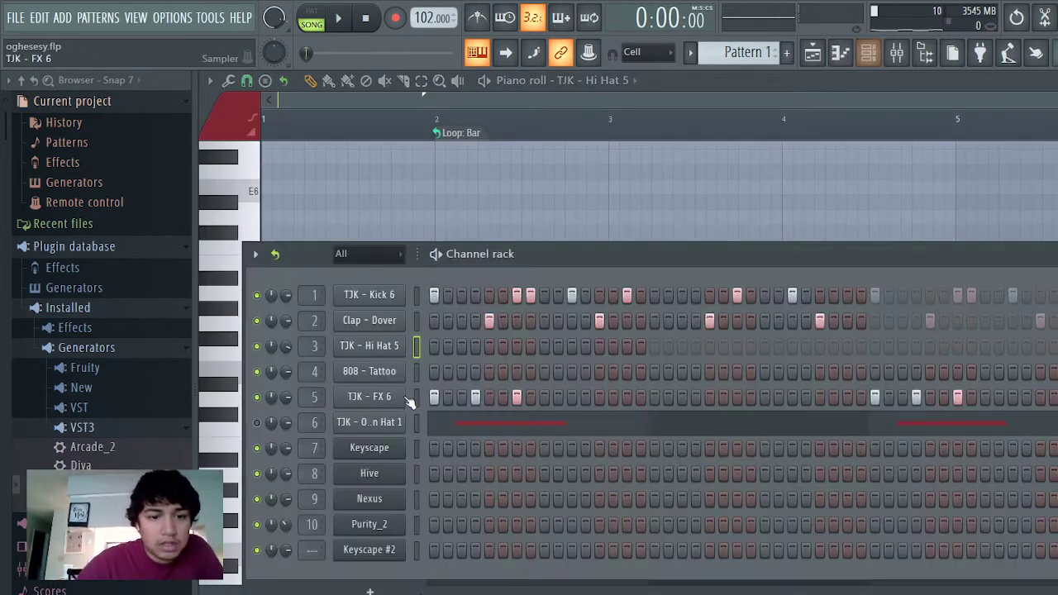
{"action": "left_click_drag", "start_coordinate": [2, 375], "coordinate": [3, 392]}
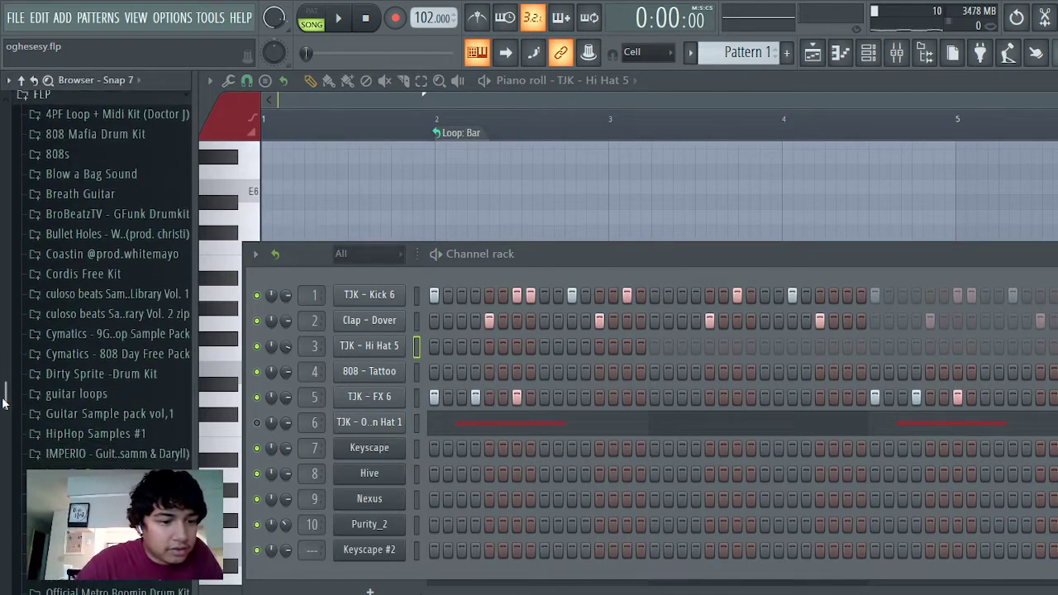
{"action": "left_click", "coordinate": [76, 468]}
{"action": "scroll", "coordinate": [93, 554], "scroll_direction": "down", "scroll_amount": 3}
{"action": "left_click", "coordinate": [91, 563]}
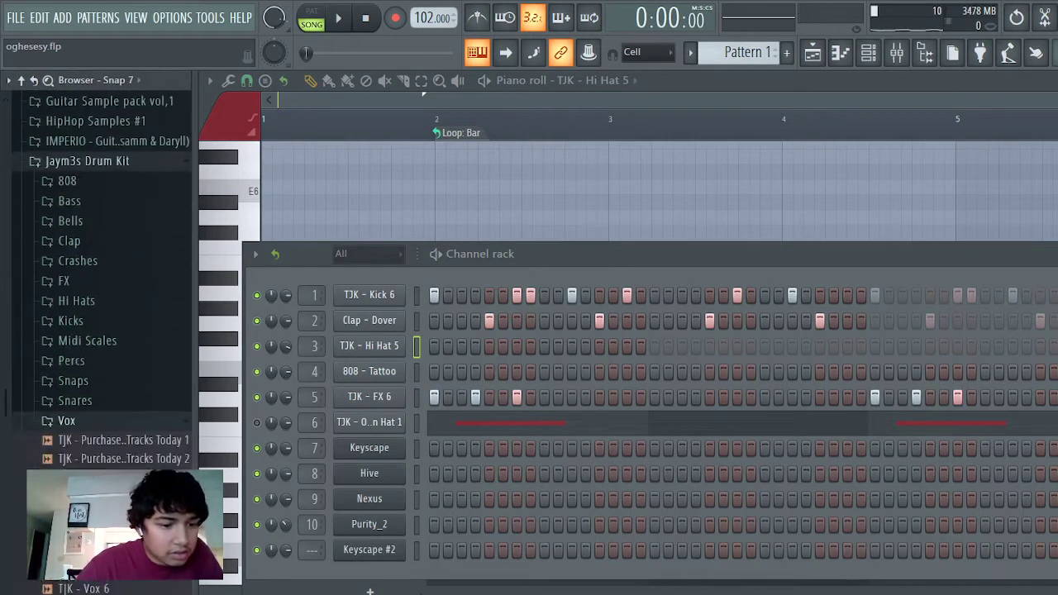
{"action": "left_click", "coordinate": [94, 569]}
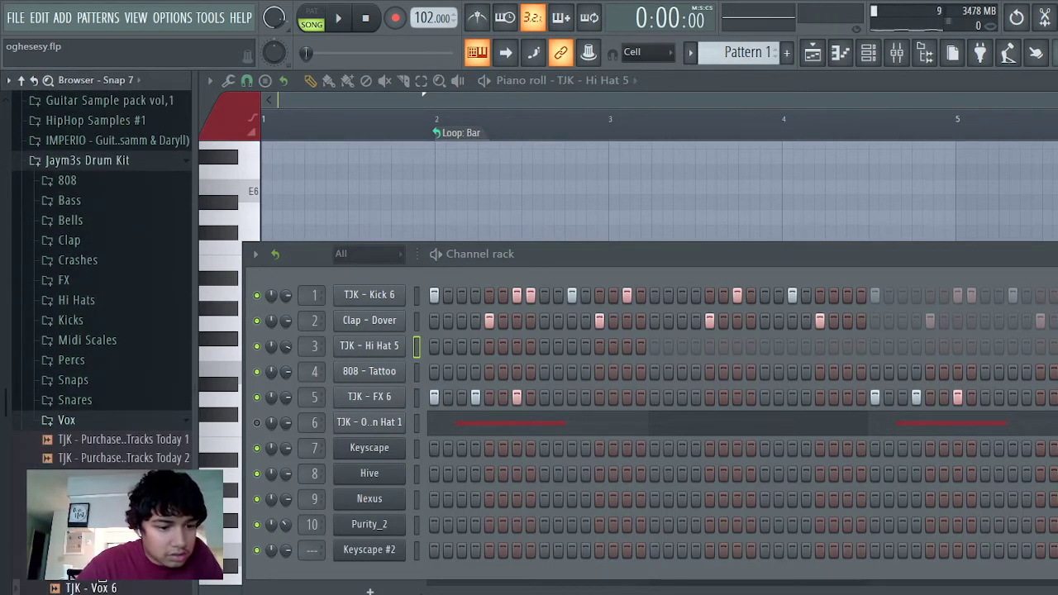
Step: Add TJK - Perc 4 hits on steps 3 and 4 and a TJK - Perc 21 hit on step 17, and play with the open hat unmuted
{"action": "key", "text": "space"}
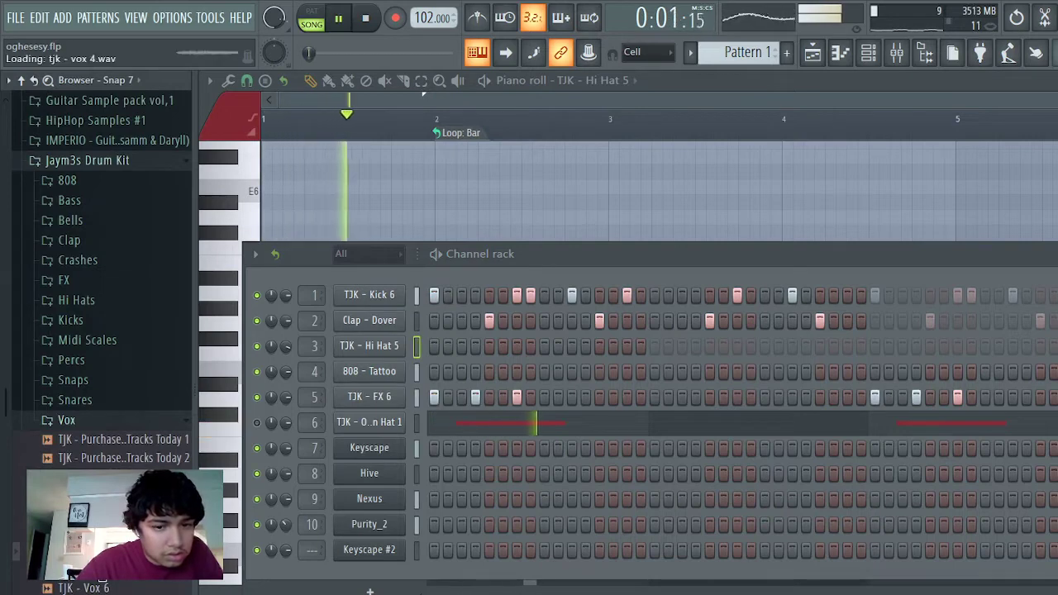
{"action": "key", "text": "space"}
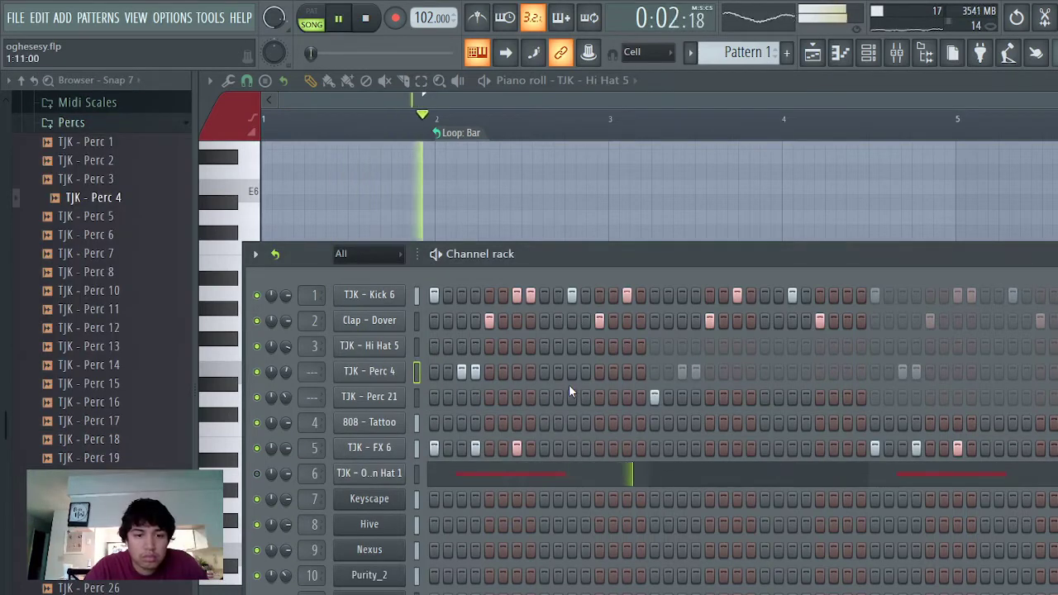
{"action": "key", "text": "space"}
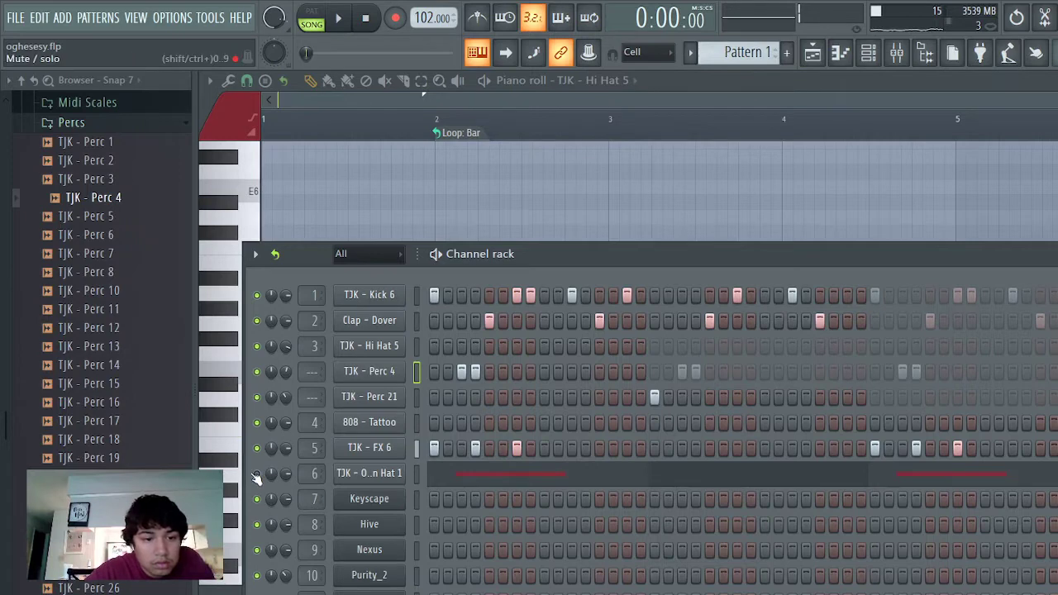
{"action": "key", "text": "space"}
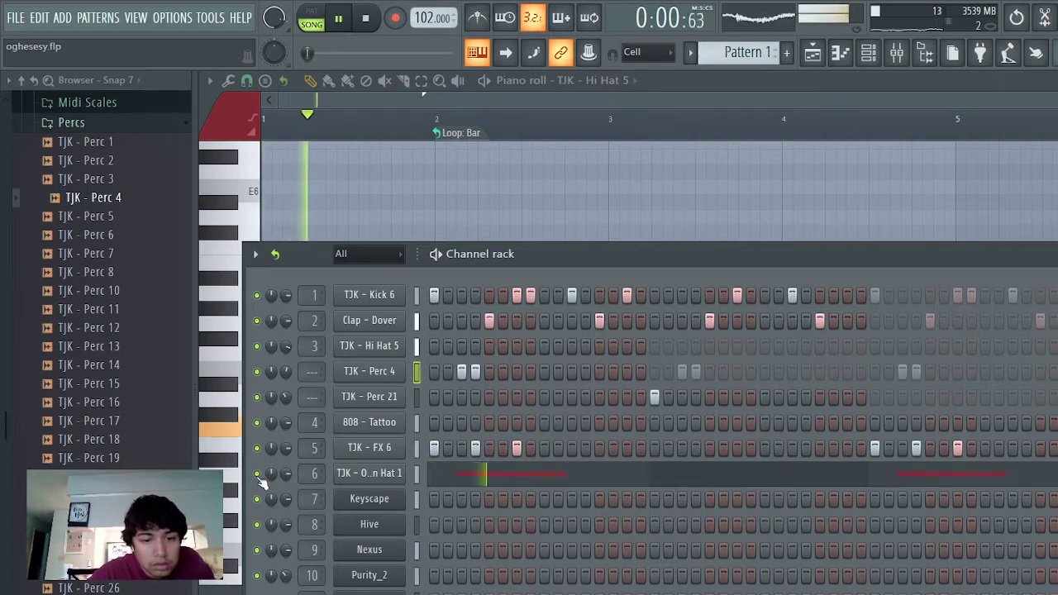
Step: Move the TJK - Perc 4 hits from steps 3 and 4 to steps 11 and 12, and play the song to check
{"action": "right_click", "coordinate": [462, 371]}
{"action": "right_click", "coordinate": [476, 373]}
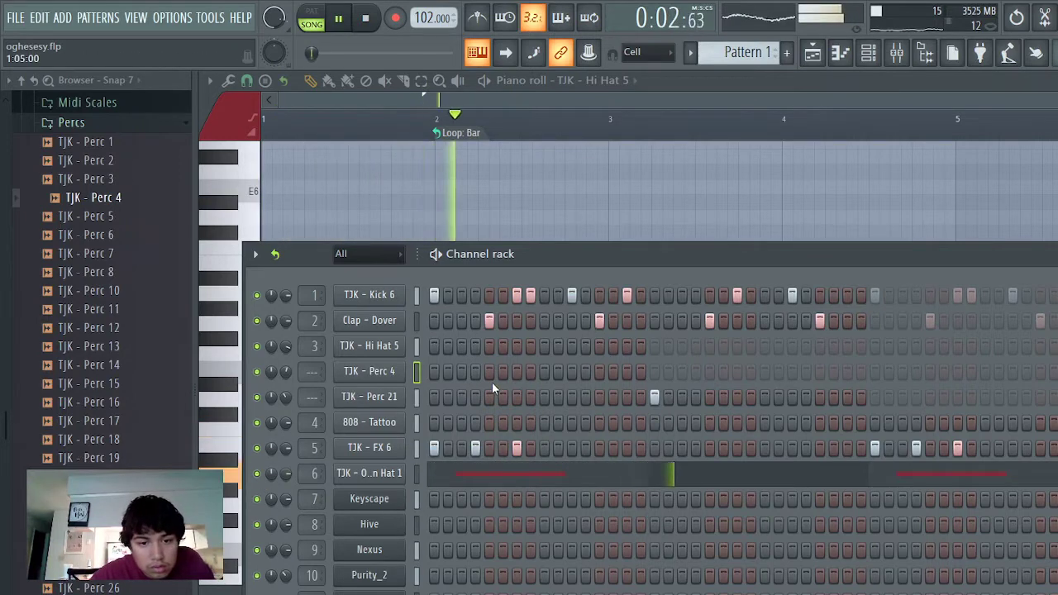
{"action": "key", "text": "space"}
{"action": "left_click", "coordinate": [558, 372]}
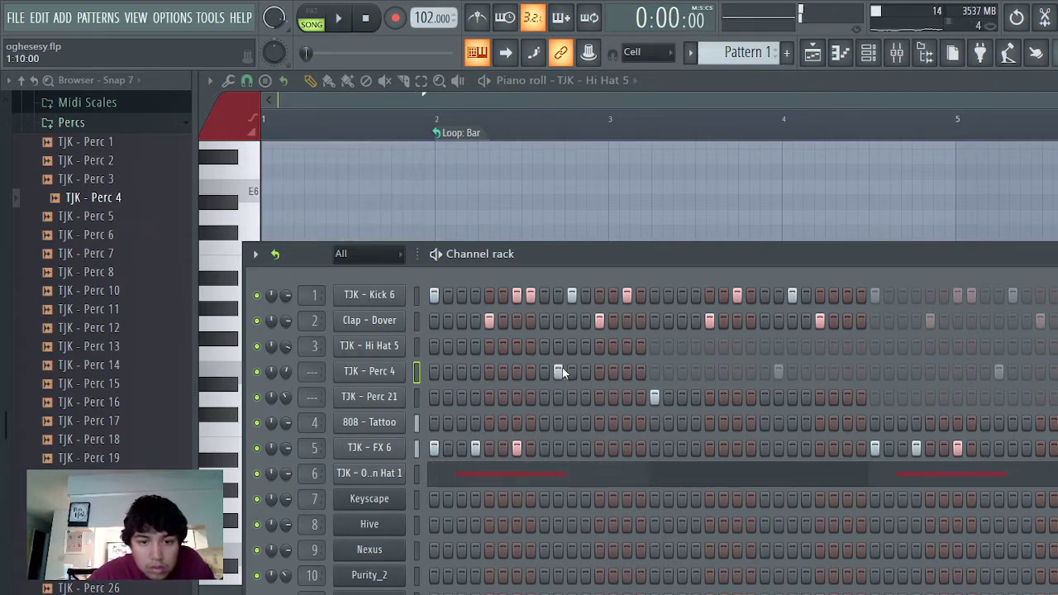
{"action": "left_click", "coordinate": [572, 371]}
{"action": "right_click", "coordinate": [558, 374]}
{"action": "key", "text": "space"}
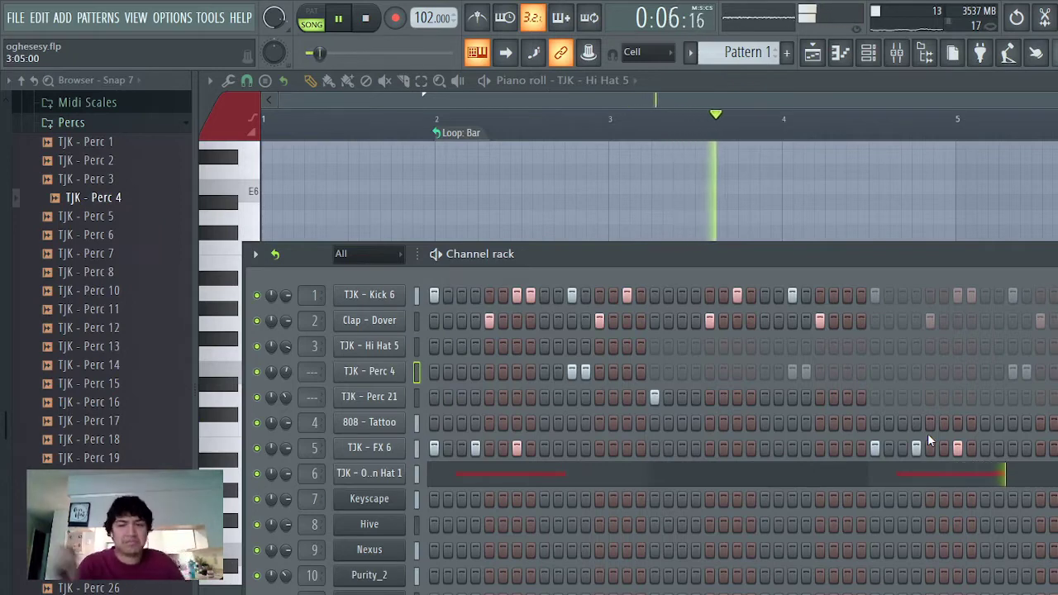
Step: Audition the TJK - Perc samples in the Percs folder, including Perc 26 and Perc 12 to 19, while the song plays
{"action": "left_click", "coordinate": [121, 589]}
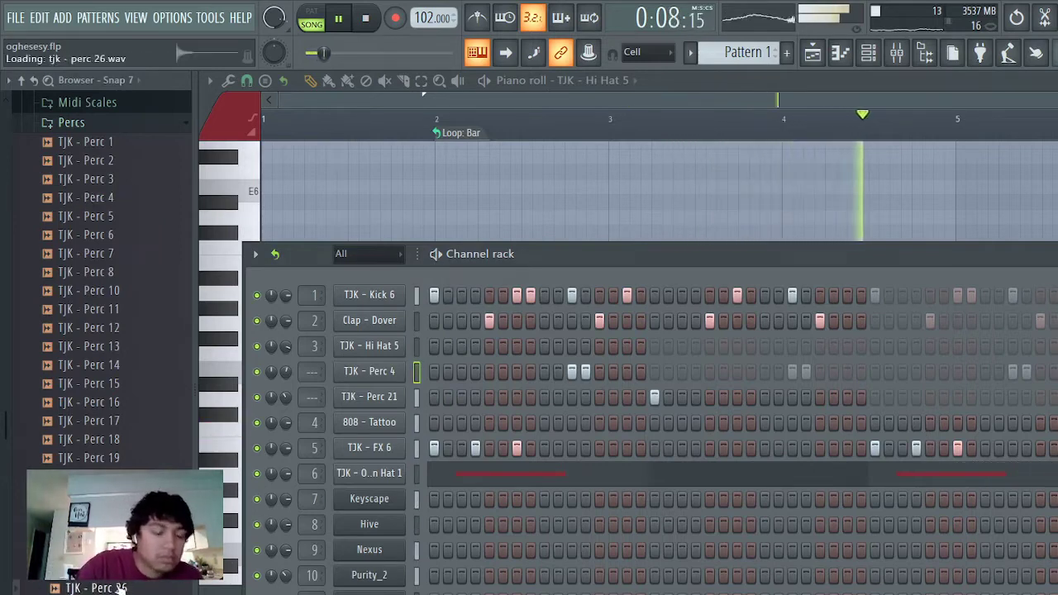
{"action": "key", "text": "Down"}
{"action": "key", "text": "Down"}
{"action": "key", "text": "Down"}
{"action": "key", "text": "Down"}
{"action": "key", "text": "Down"}
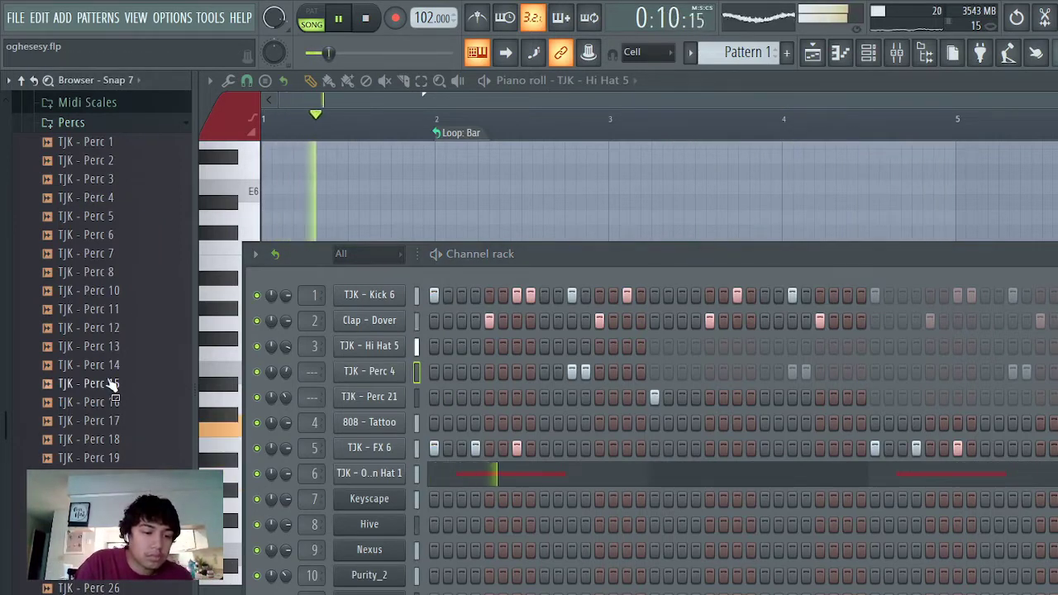
{"action": "left_click", "coordinate": [109, 369]}
{"action": "left_click", "coordinate": [100, 345]}
{"action": "left_click", "coordinate": [98, 330]}
{"action": "left_click", "coordinate": [99, 401]}
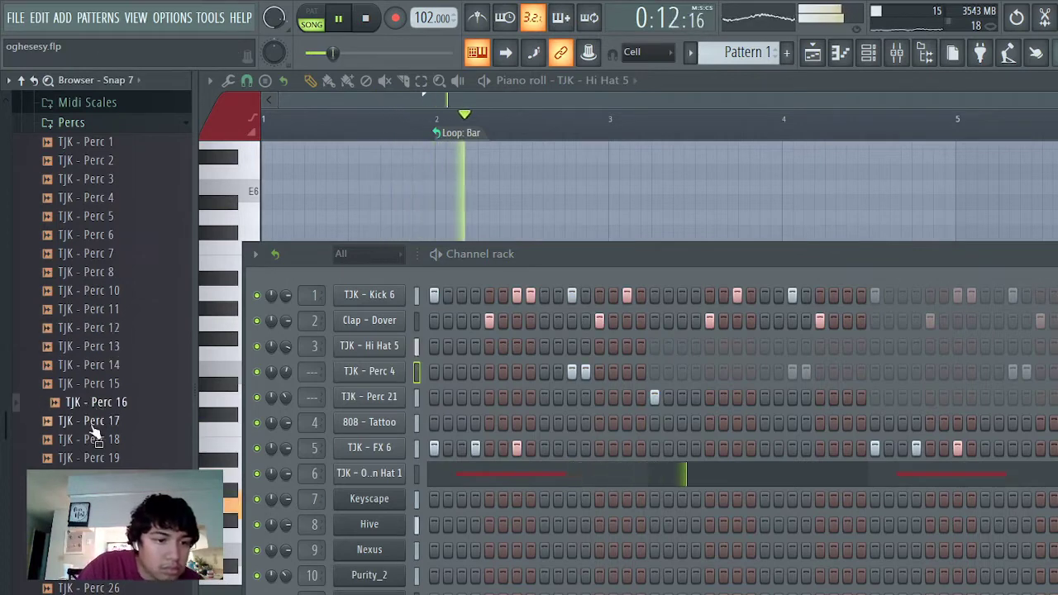
{"action": "left_click", "coordinate": [95, 421]}
{"action": "left_click", "coordinate": [85, 458]}
{"action": "left_click", "coordinate": [76, 442]}
Step: Add TJK - Perc 19 as a channel below TJK - Perc 21 and try a hit on step 3 in playback
{"action": "left_click_drag", "start_coordinate": [82, 458], "coordinate": [379, 413]}
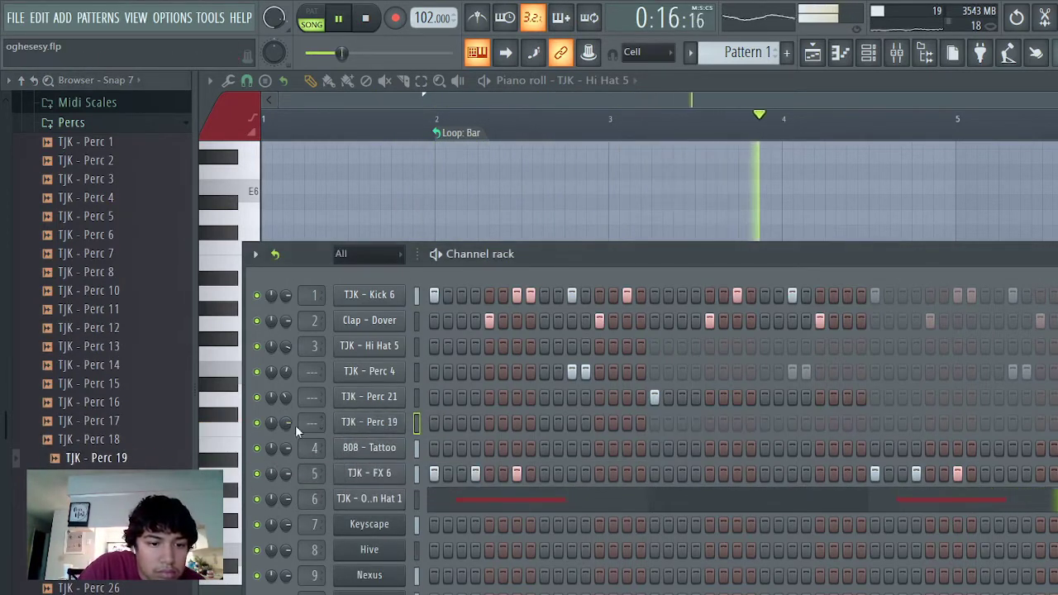
{"action": "left_click", "coordinate": [460, 426]}
{"action": "key", "text": "space"}
{"action": "left_click", "coordinate": [460, 423]}
{"action": "key", "text": "space"}
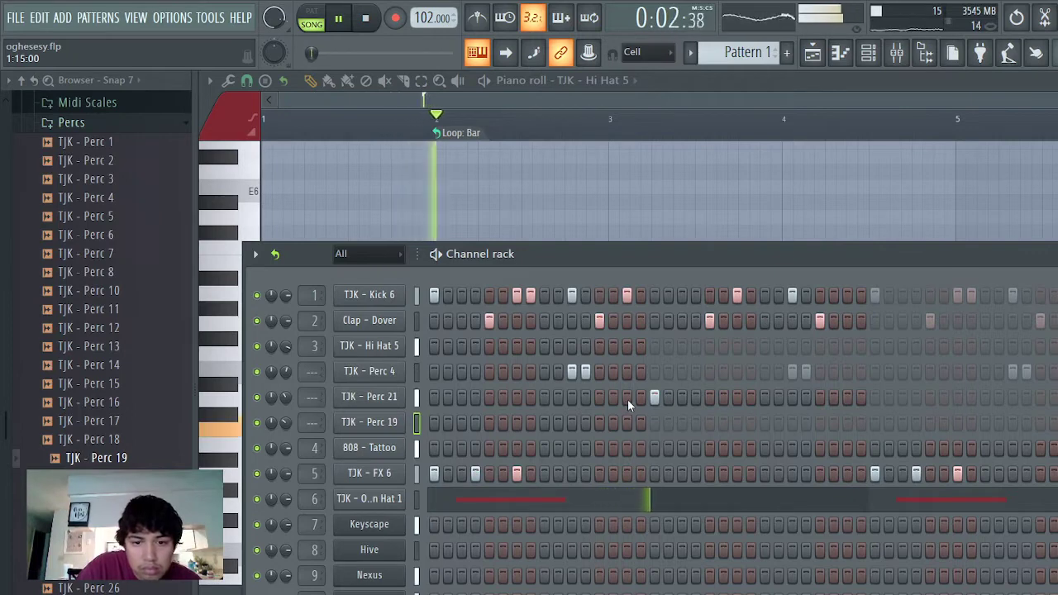
Step: Place a TJK - Perc 19 hit on step 19, play the song to check it, and adjust the channel's volume
{"action": "key", "text": "space"}
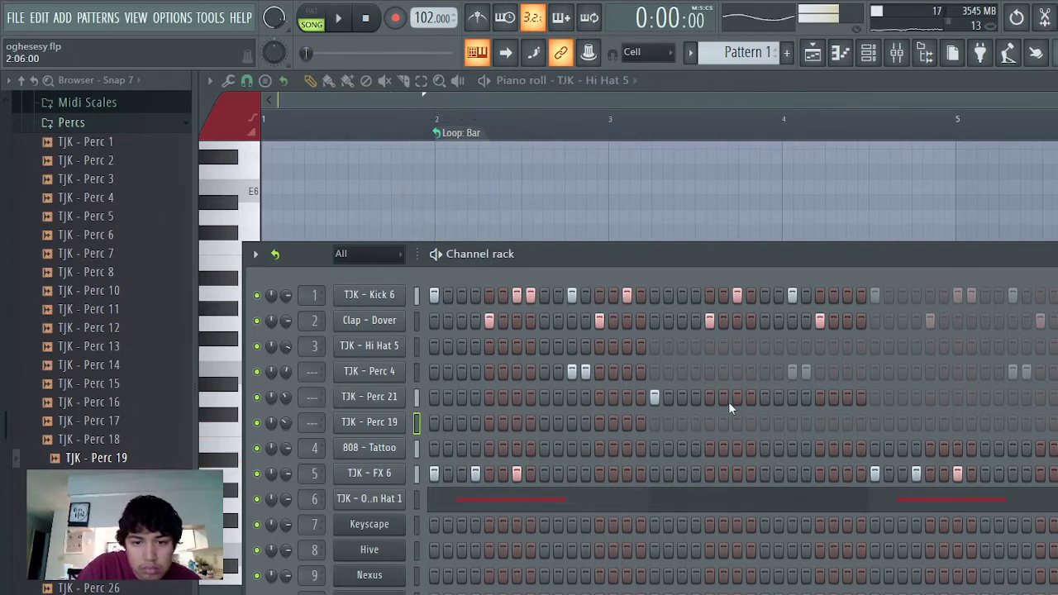
{"action": "left_click", "coordinate": [682, 423]}
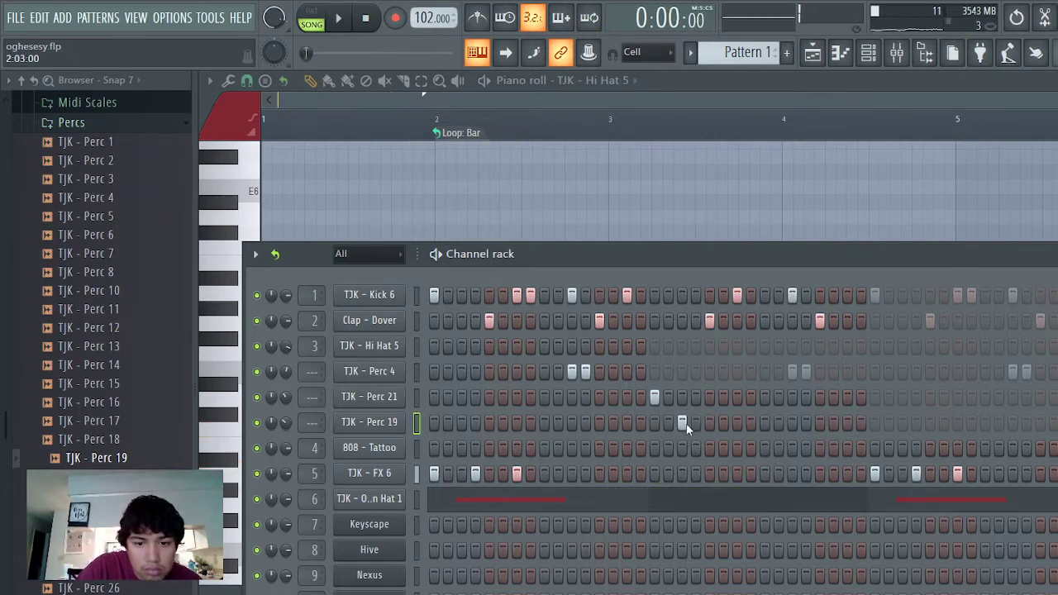
{"action": "key", "text": "space"}
{"action": "left_click", "coordinate": [779, 421]}
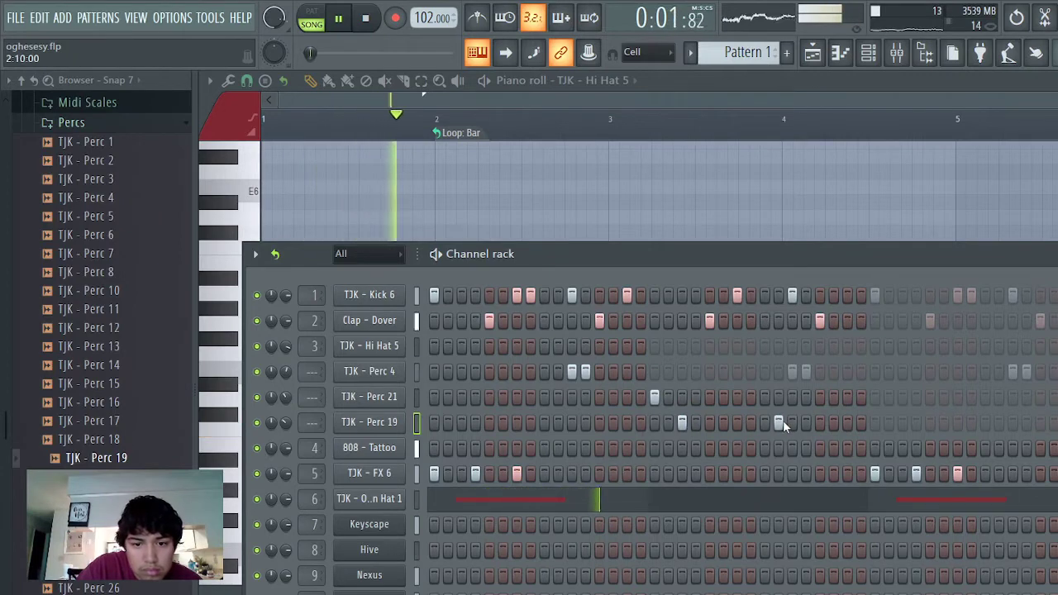
{"action": "left_click", "coordinate": [779, 421]}
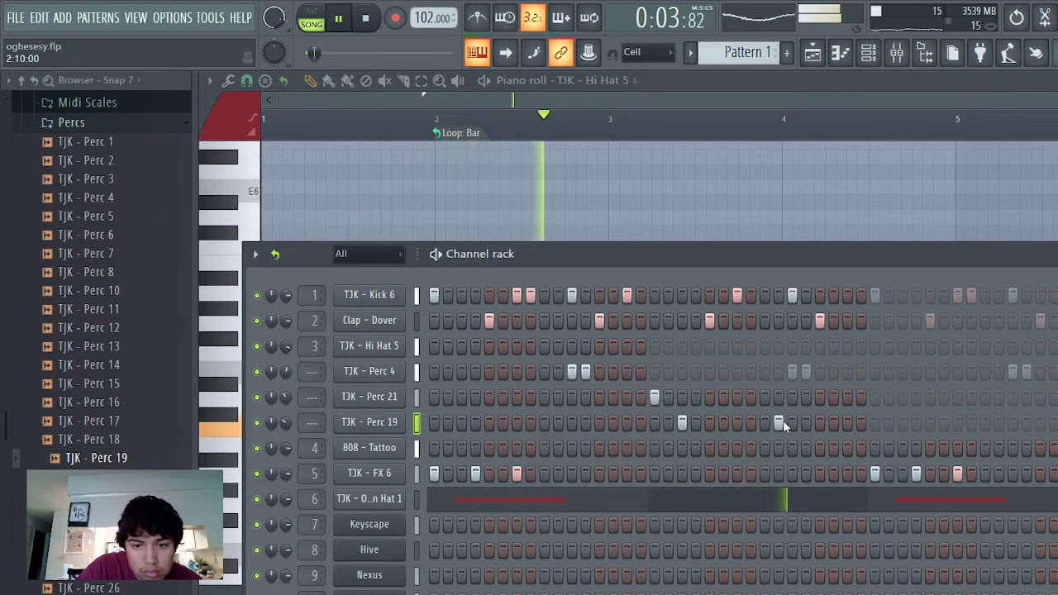
{"action": "key", "text": "space"}
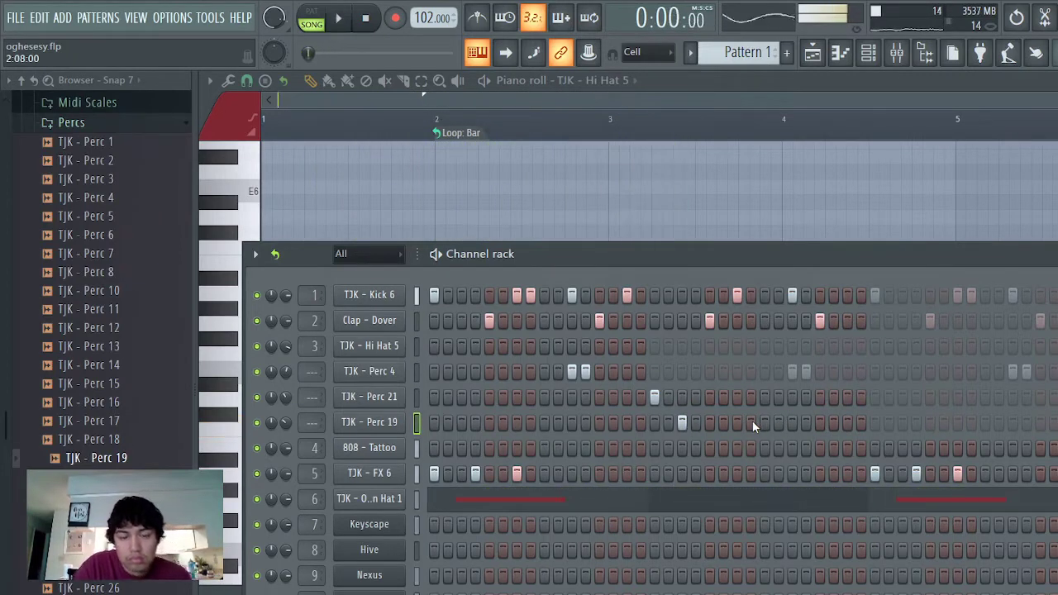
{"action": "key", "text": "space"}
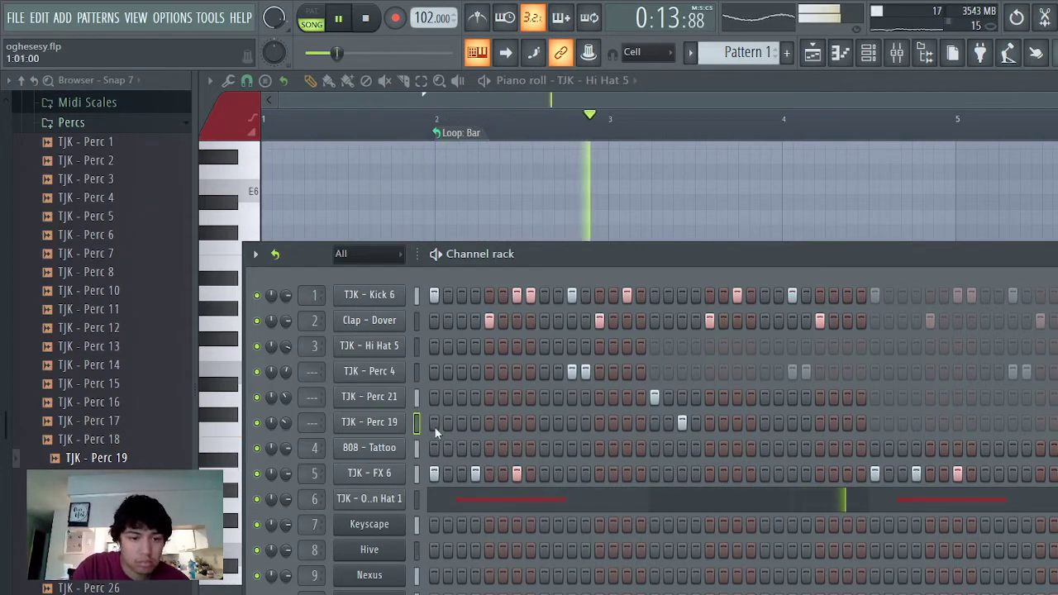
{"action": "left_click_drag", "start_coordinate": [287, 426], "coordinate": [290, 433]}
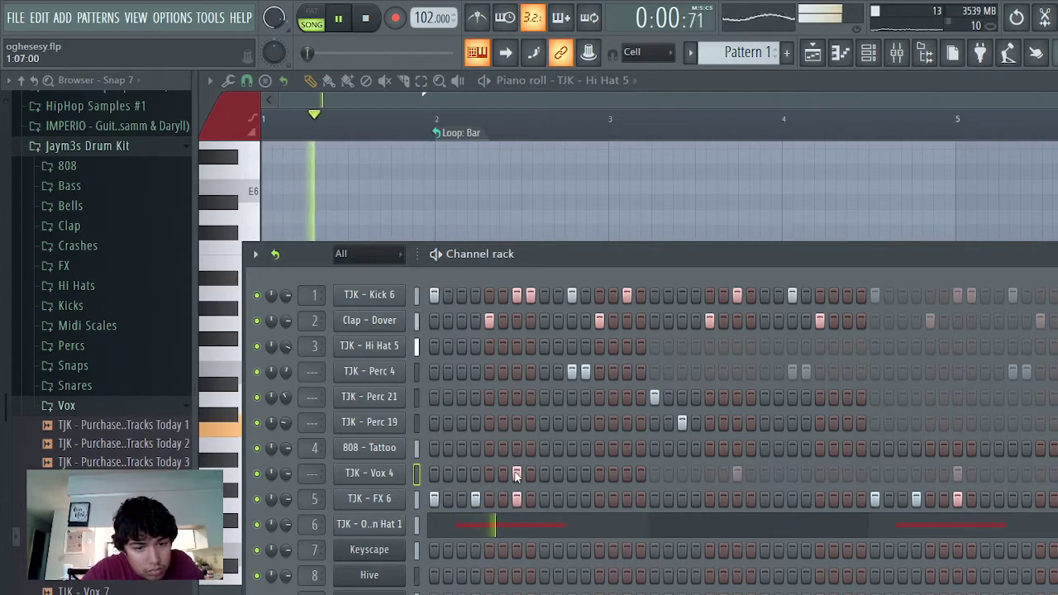
Step: Place TJK - Vox 4 hits on steps 3 and 7 and play the song from the start to check the timing
{"action": "key", "text": "space"}
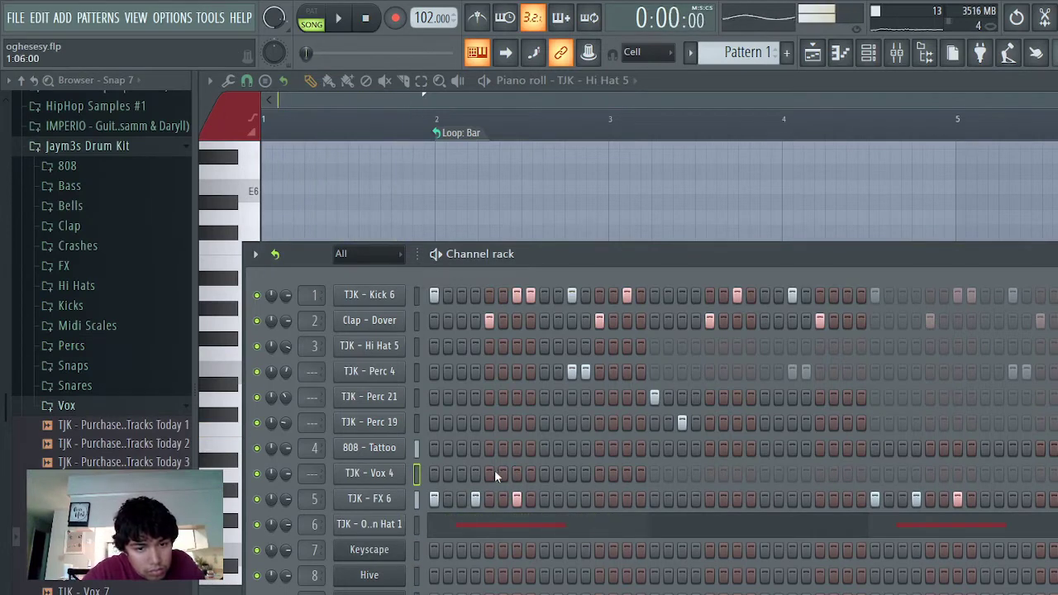
{"action": "left_click", "coordinate": [466, 472]}
{"action": "key", "text": "space"}
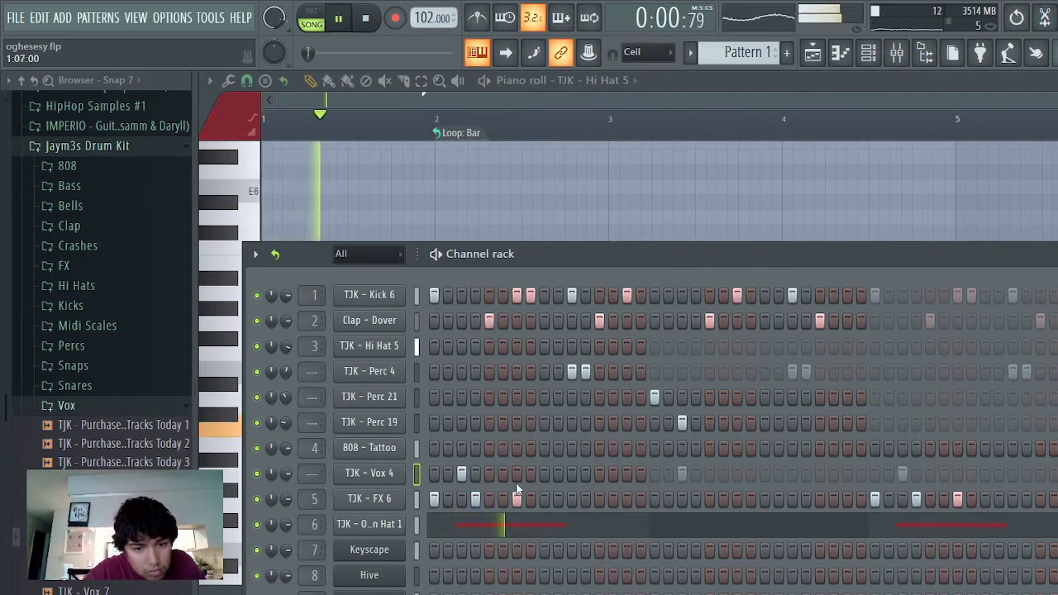
{"action": "left_click", "coordinate": [503, 474]}
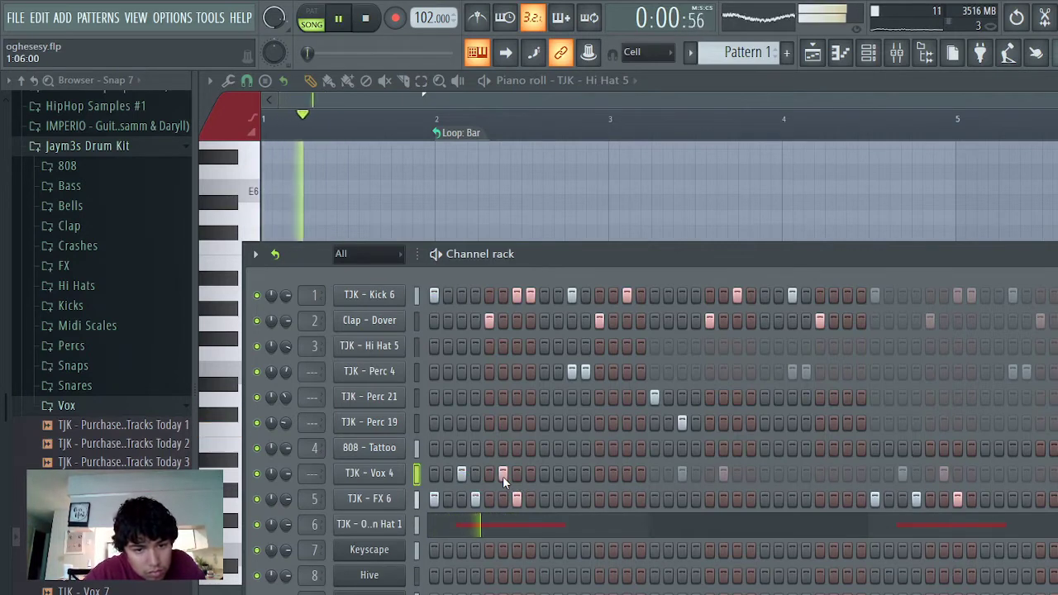
{"action": "left_click", "coordinate": [503, 474]}
{"action": "left_click", "coordinate": [517, 474]}
{"action": "key", "text": "space"}
{"action": "key", "text": "space"}
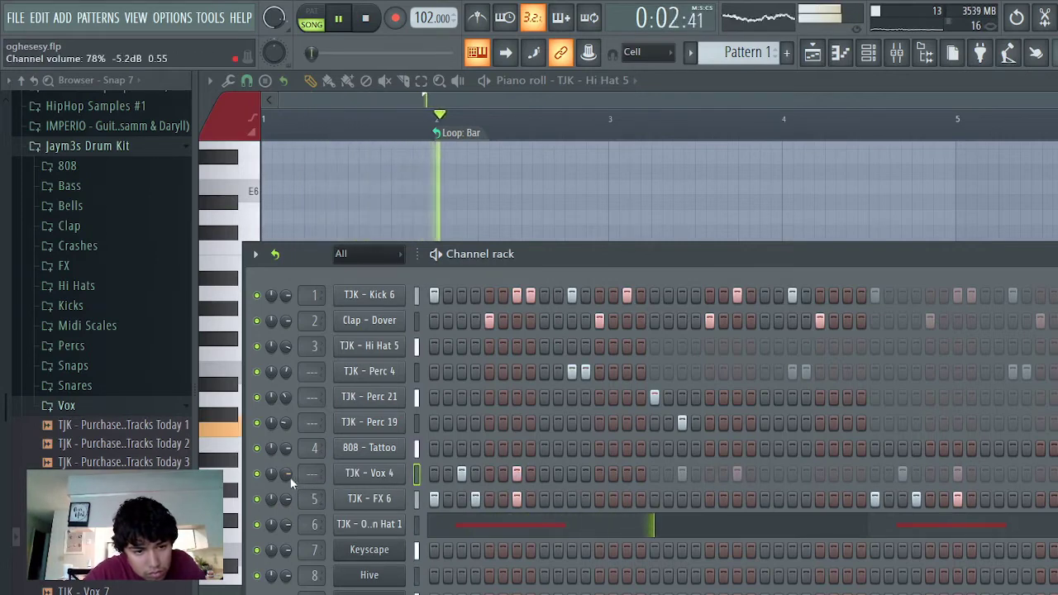
Step: Lower the TJK - Vox 4 channel volume to 25% and add its hits on steps 35 and 39
{"action": "left_click_drag", "start_coordinate": [287, 475], "coordinate": [287, 524]}
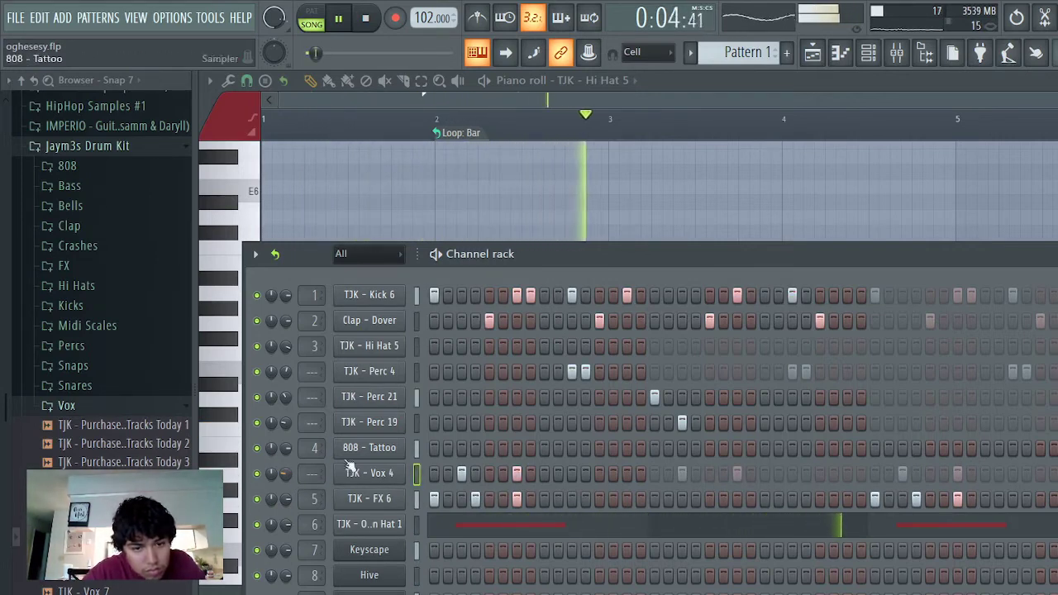
{"action": "key", "text": "space"}
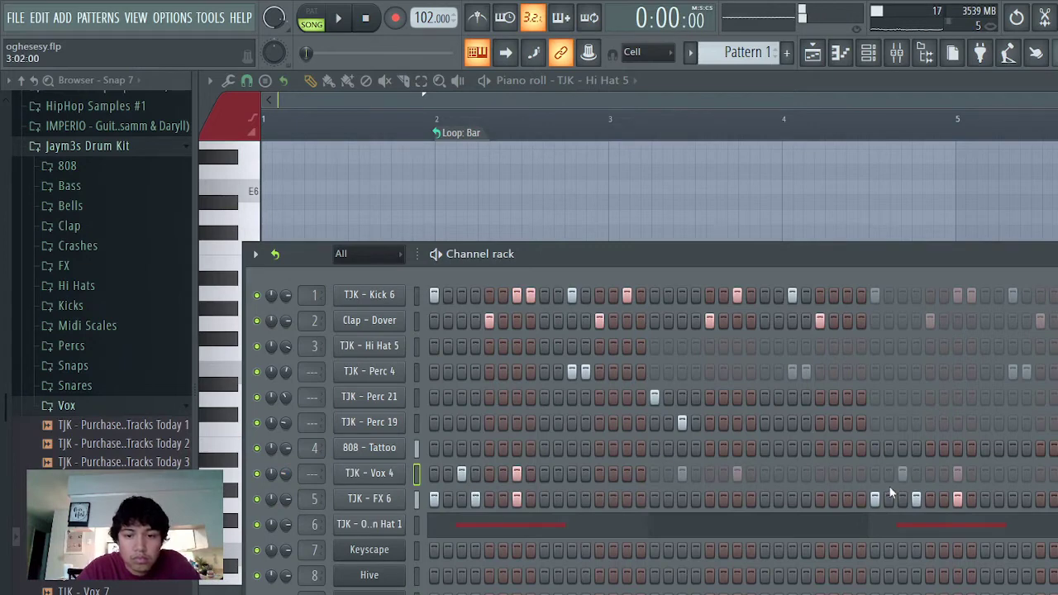
{"action": "left_click", "coordinate": [957, 474]}
{"action": "key", "text": "space"}
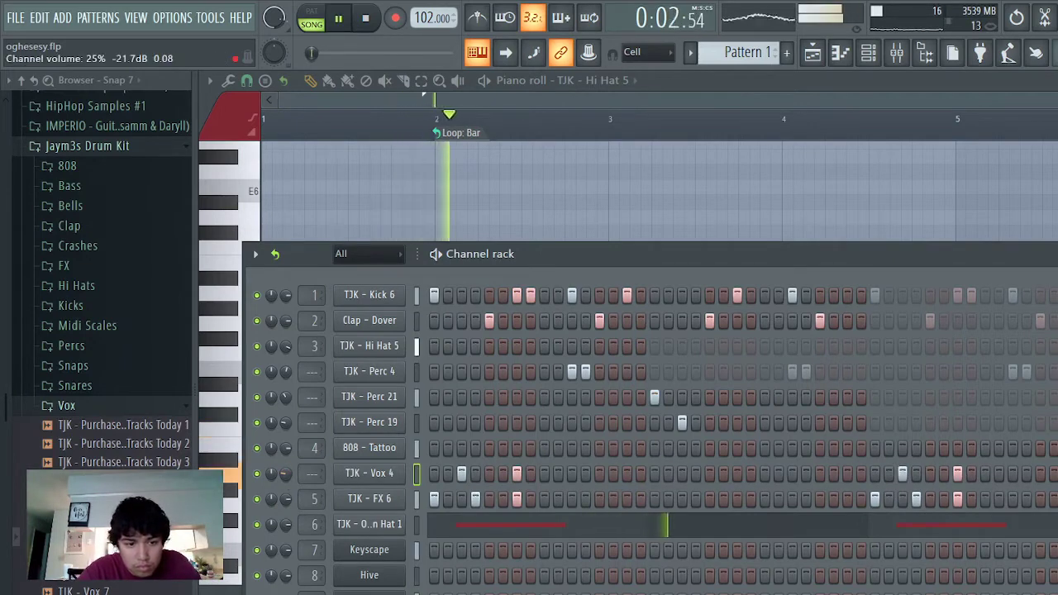
Step: Raise the TJK - Vox 4 channel volume, delete its hits on steps 3 and 7, and replay the song
{"action": "left_click_drag", "start_coordinate": [287, 477], "coordinate": [287, 471]}
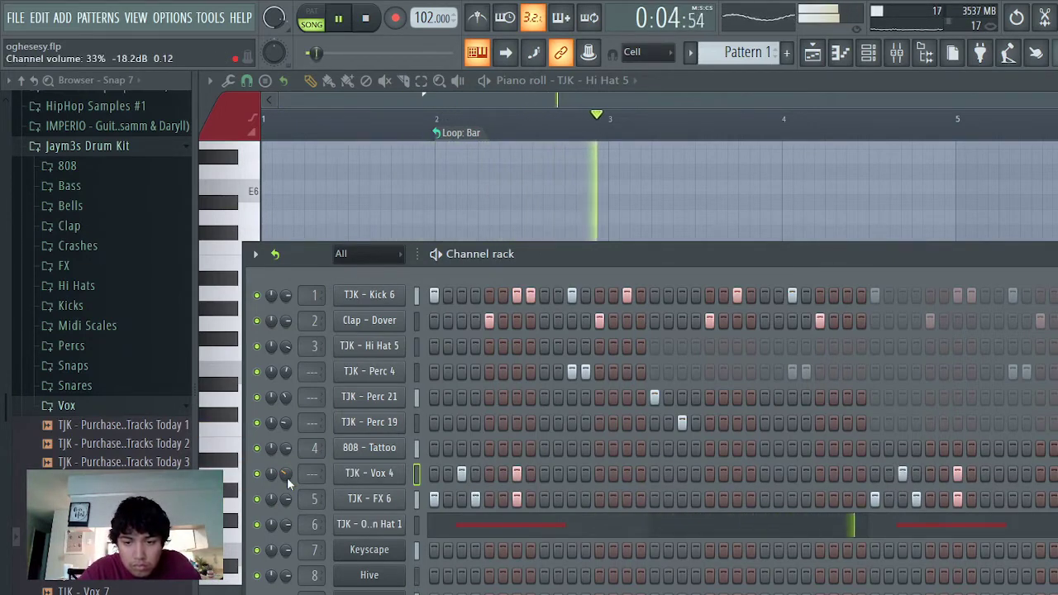
{"action": "left_click_drag", "start_coordinate": [287, 478], "coordinate": [287, 468]}
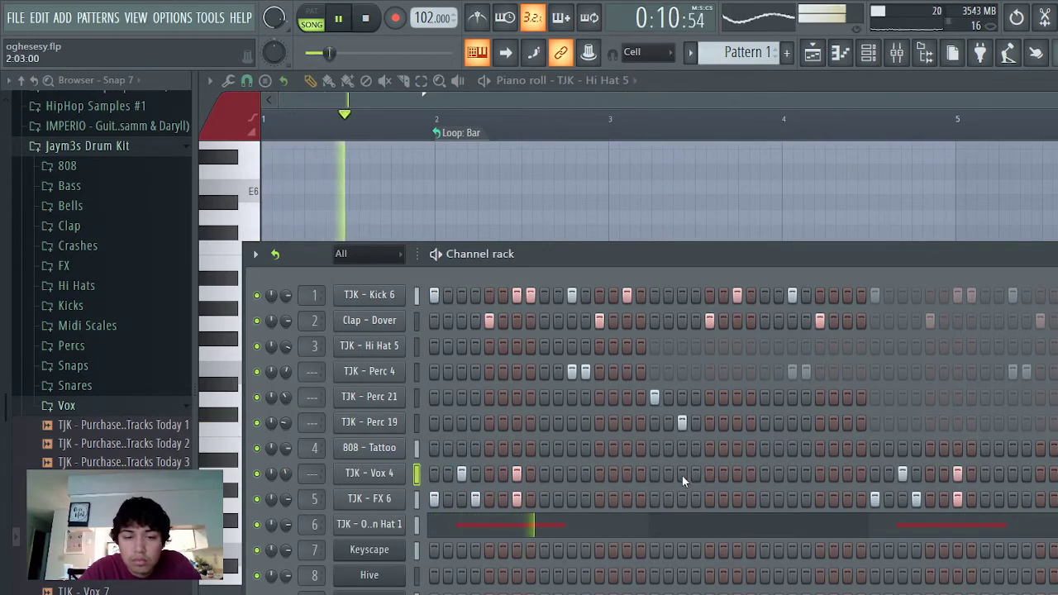
{"action": "right_click", "coordinate": [518, 482]}
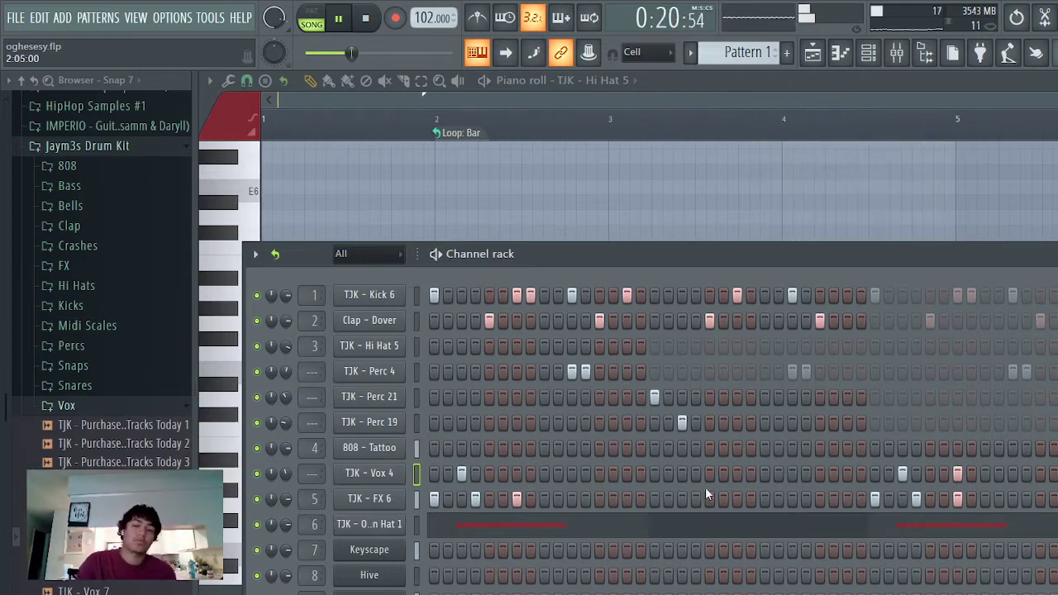
{"action": "key", "text": "space"}
{"action": "key", "text": "space"}
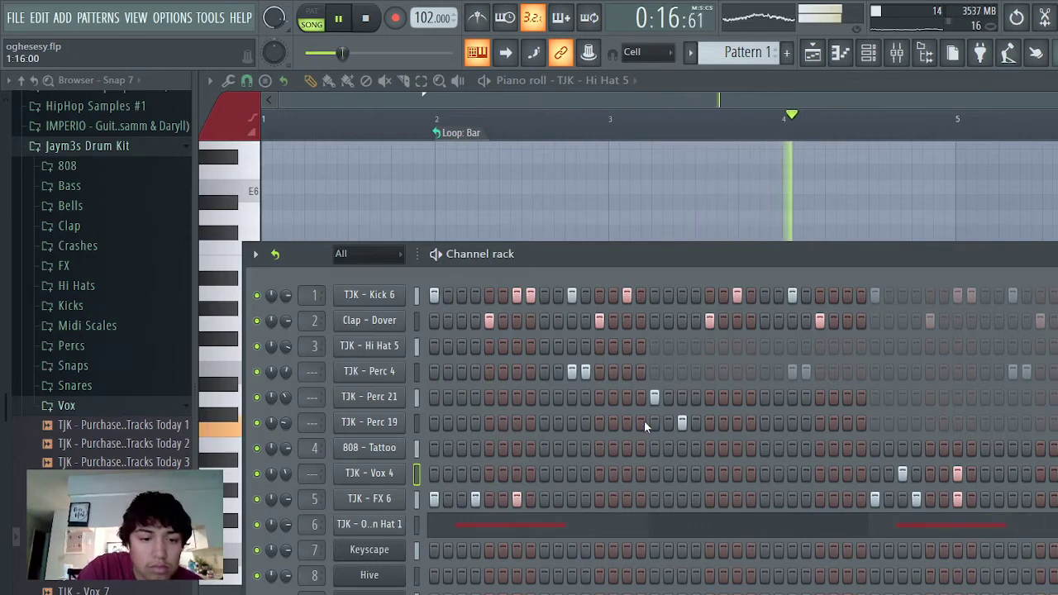
Step: Play the arrangement from the playlist and delete the Pattern 8 clip at bar 9 of Track 3
{"action": "key", "text": "space"}
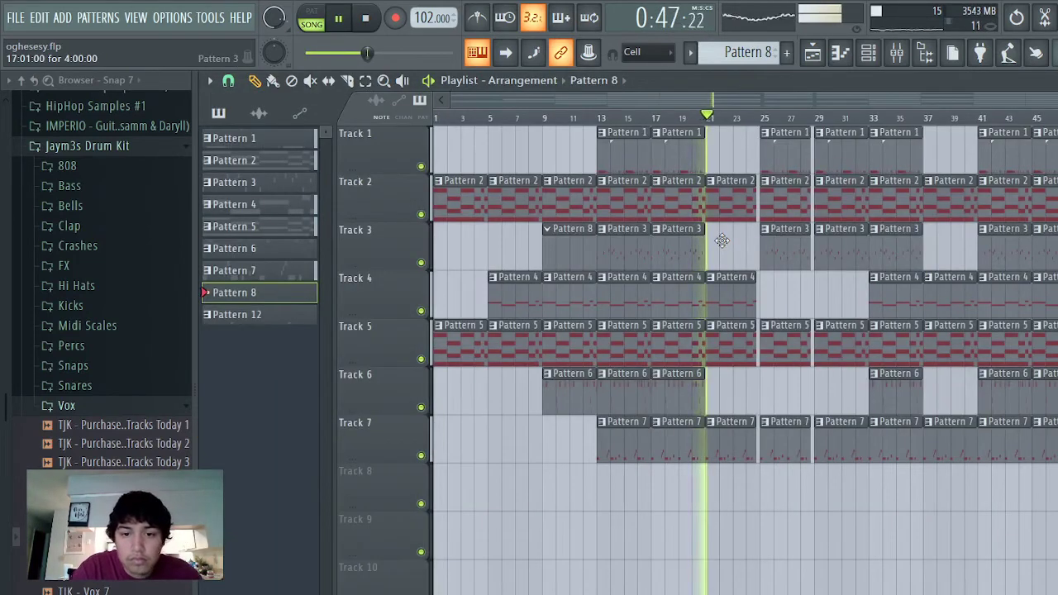
{"action": "key", "text": "space"}
{"action": "key", "text": "space"}
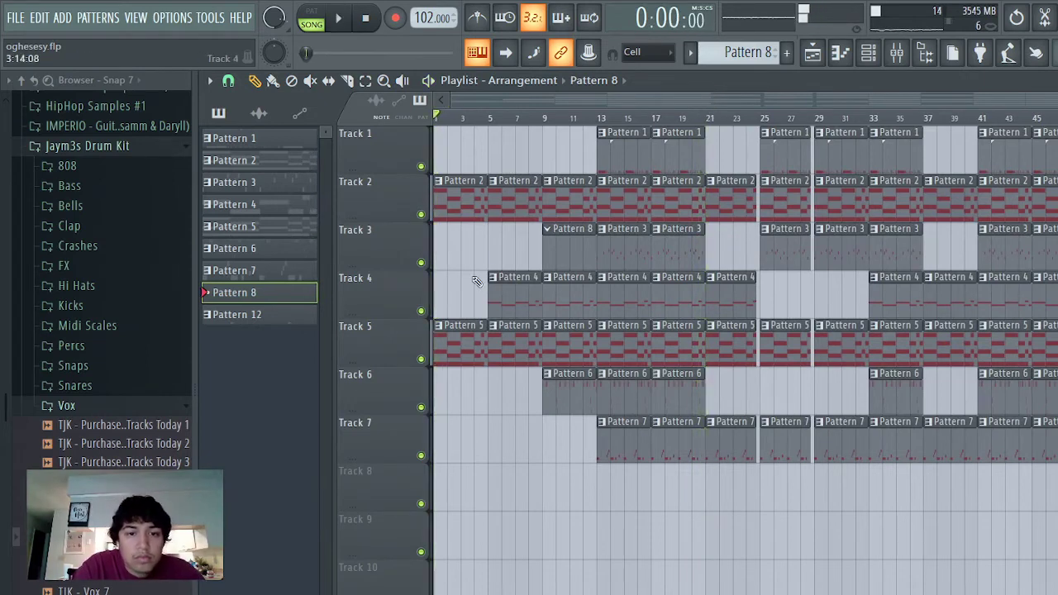
{"action": "right_click", "coordinate": [555, 249]}
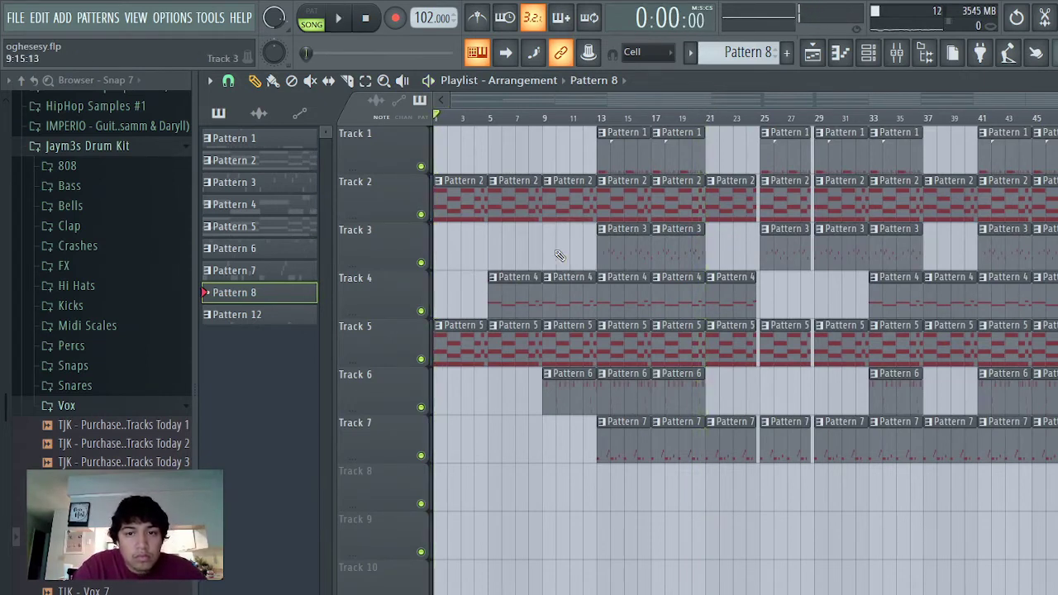
Step: Place a Pattern 8 clip at bar 9 of Track 3, then add Clap - Dover hits on steps 5 and 13 and start song playback
{"action": "left_click", "coordinate": [547, 256]}
{"action": "left_click", "coordinate": [851, 53]}
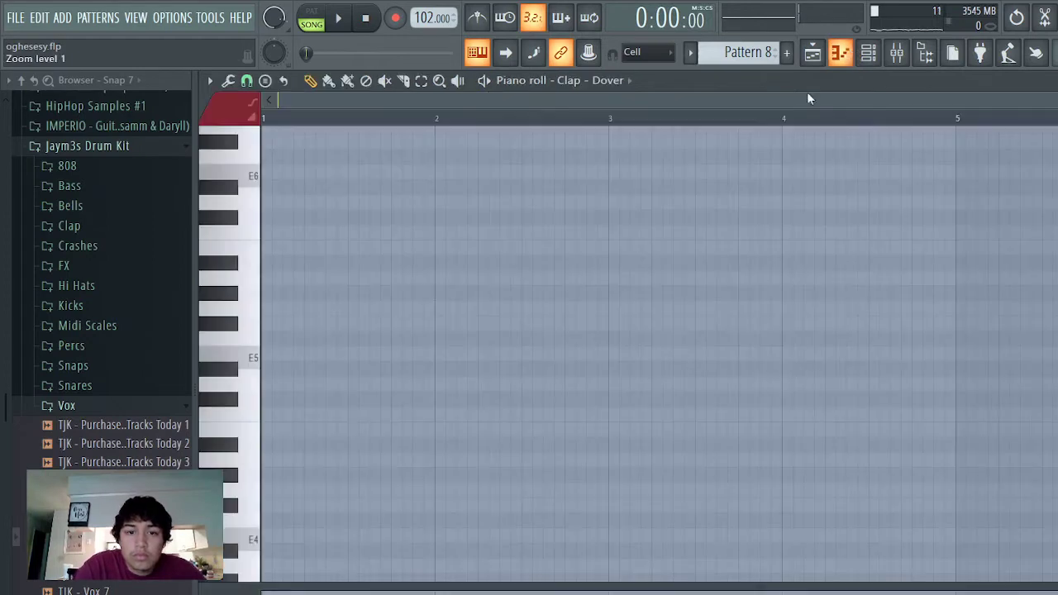
{"action": "left_click", "coordinate": [869, 55]}
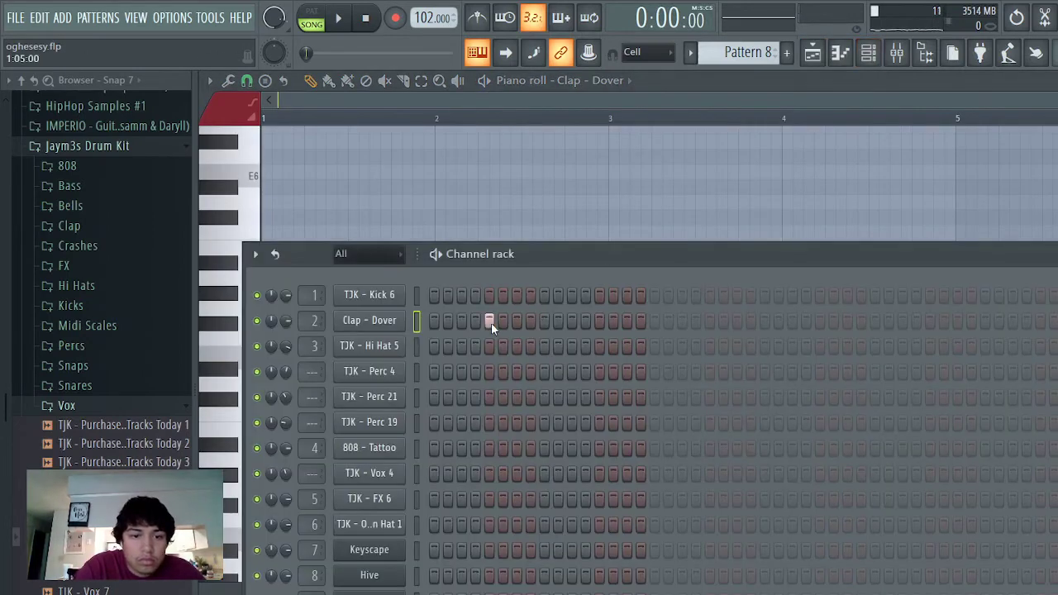
{"action": "left_click", "coordinate": [602, 324]}
{"action": "key", "text": "space"}
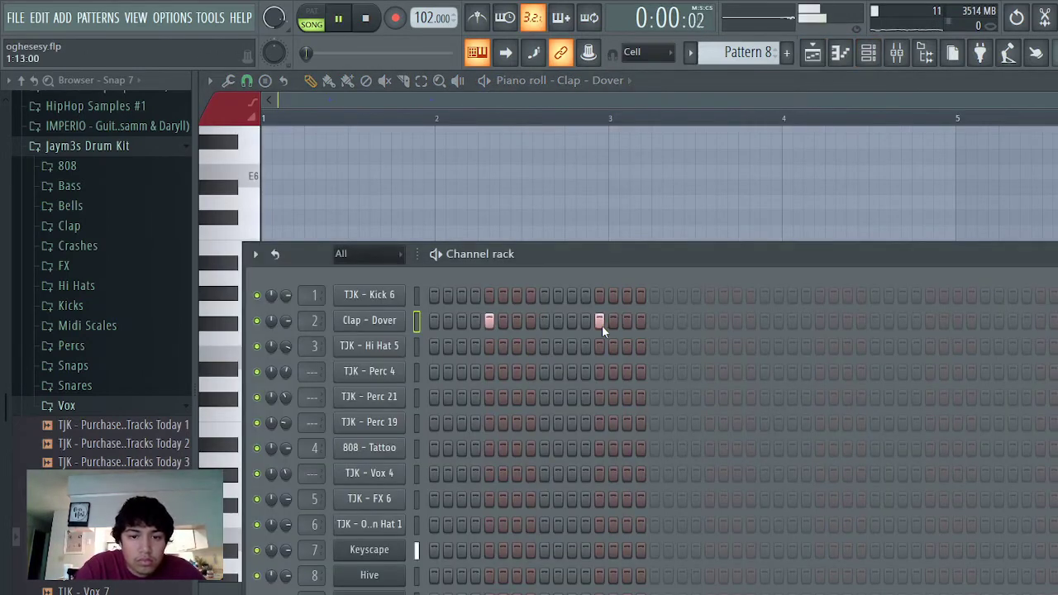
Step: Shorten the Pattern 8 clip on Track 3 to one bar and repeat it so single-bar clips fill bars 9 to 11
{"action": "left_click", "coordinate": [827, 52]}
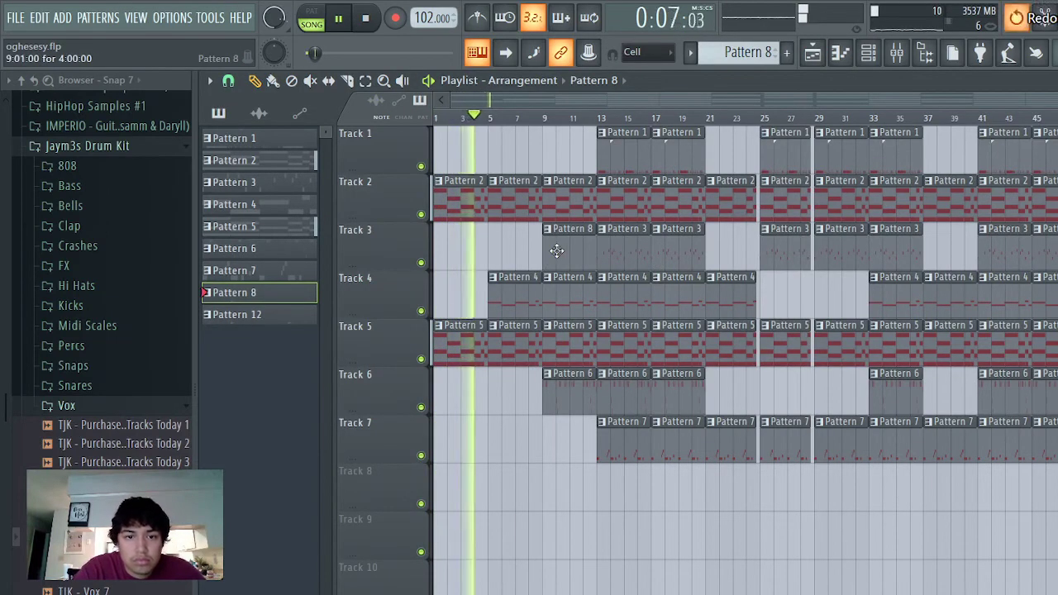
{"action": "left_click", "coordinate": [533, 117]}
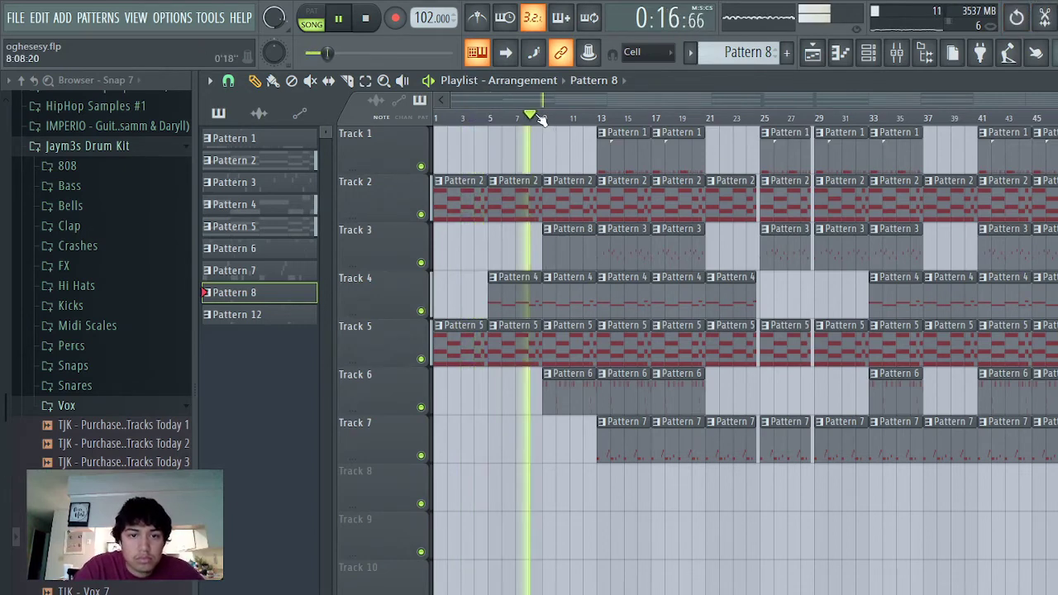
{"action": "left_click_drag", "start_coordinate": [594, 241], "coordinate": [557, 250]}
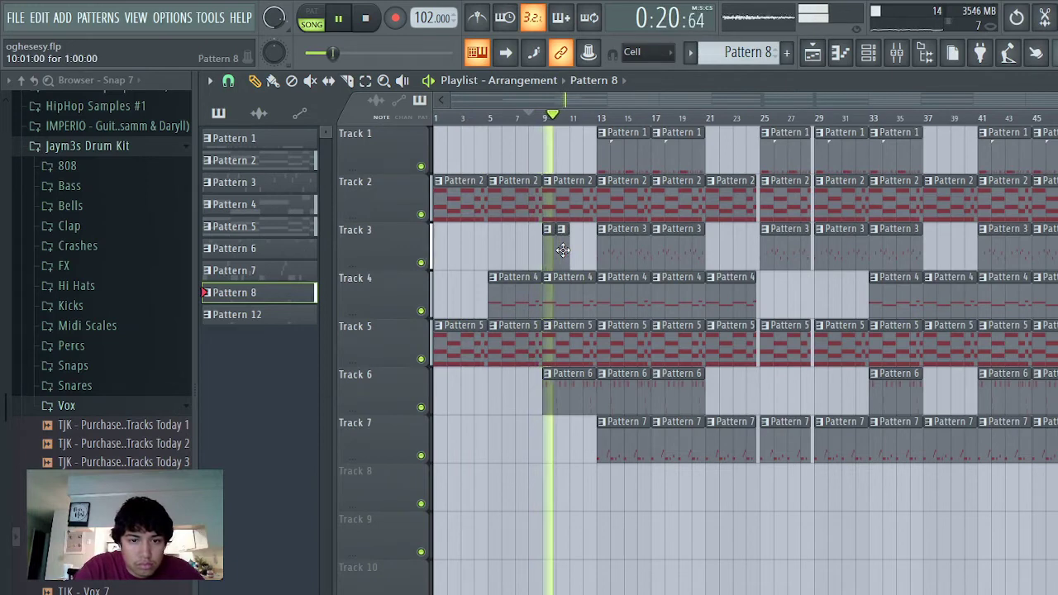
{"action": "left_click", "coordinate": [575, 248]}
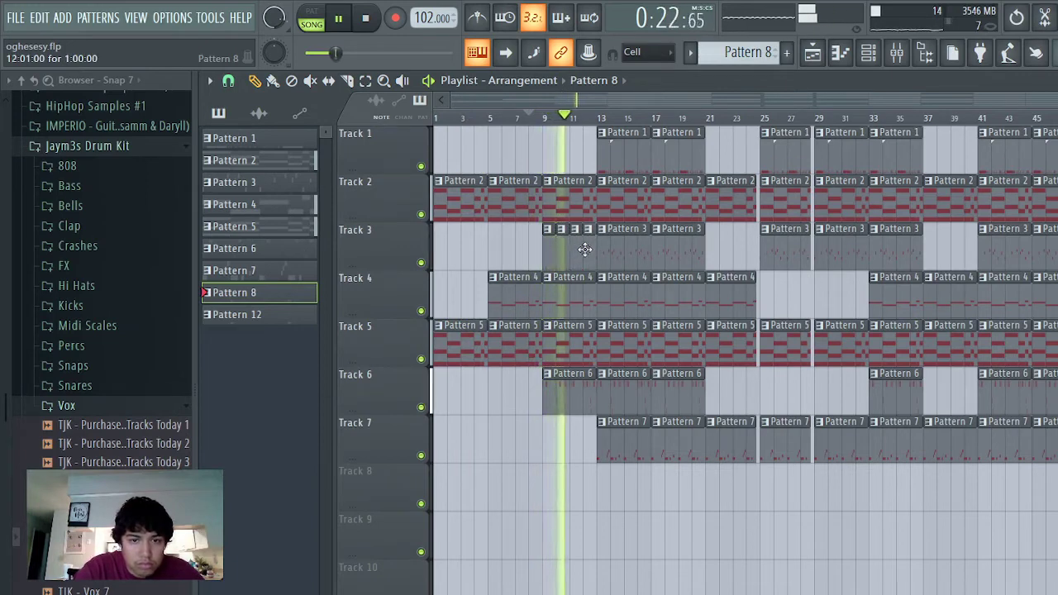
{"action": "right_click", "coordinate": [592, 250]}
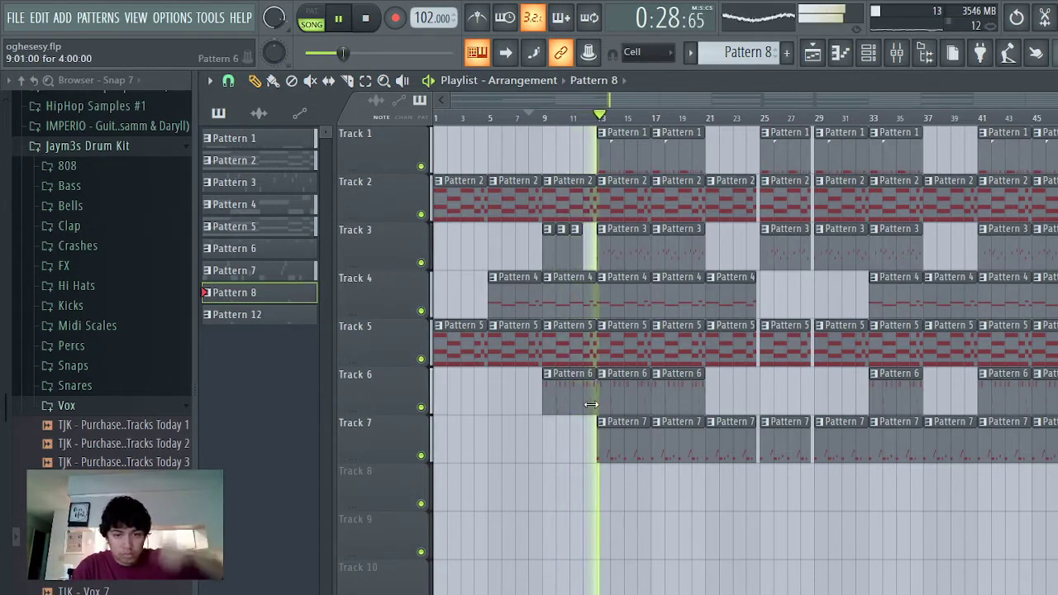
Step: Trim the end of the Pattern 6 clip at bar 9 of Track 6 back to bar 12 and replay the section
{"action": "left_click_drag", "start_coordinate": [584, 419], "coordinate": [586, 421]}
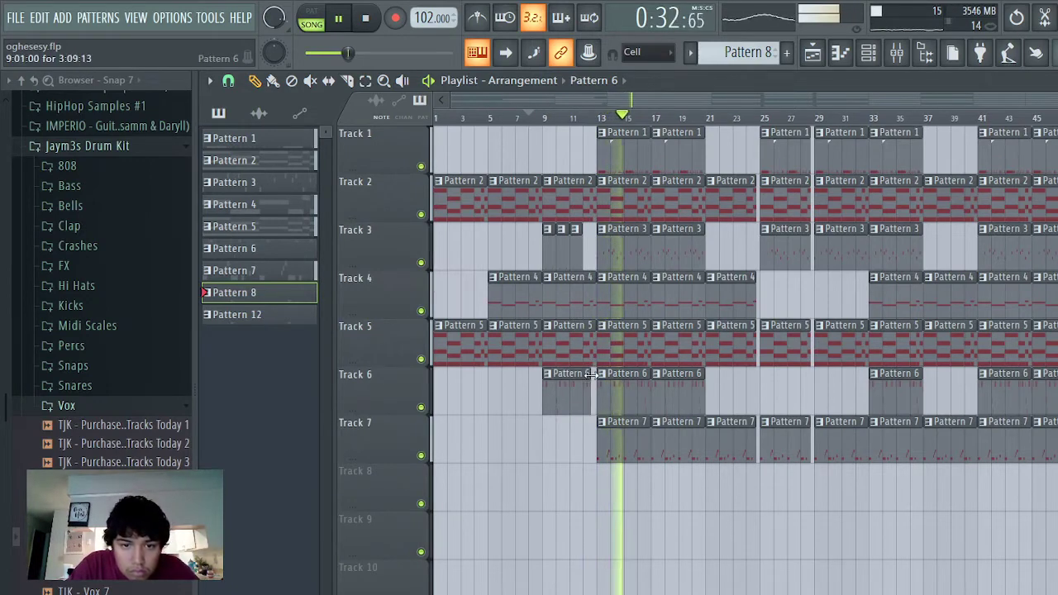
{"action": "key", "text": "space"}
{"action": "key", "text": "space"}
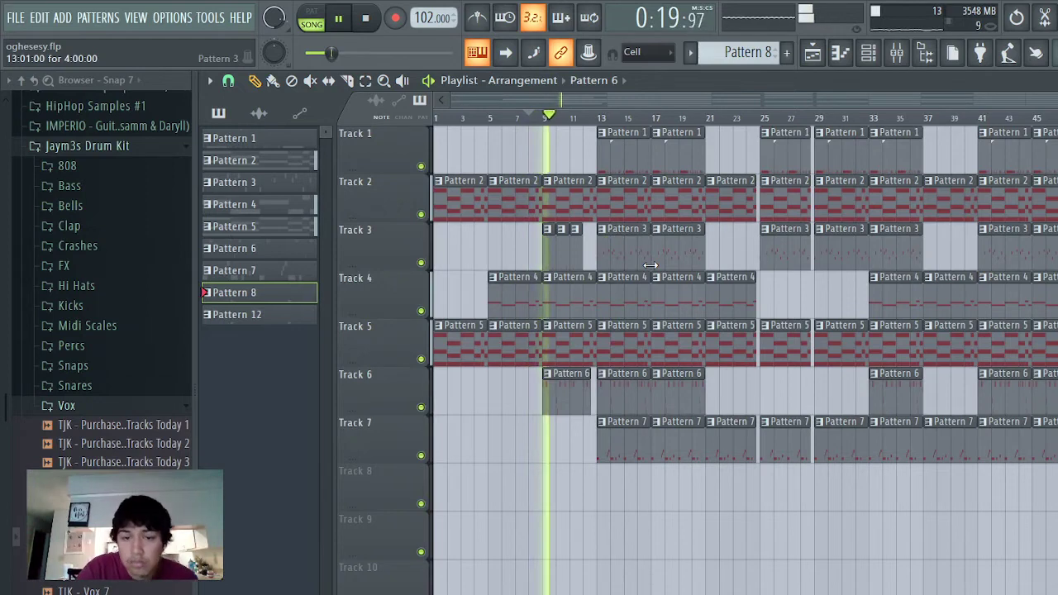
{"action": "scroll", "coordinate": [552, 281], "scroll_direction": "up", "scroll_amount": 3}
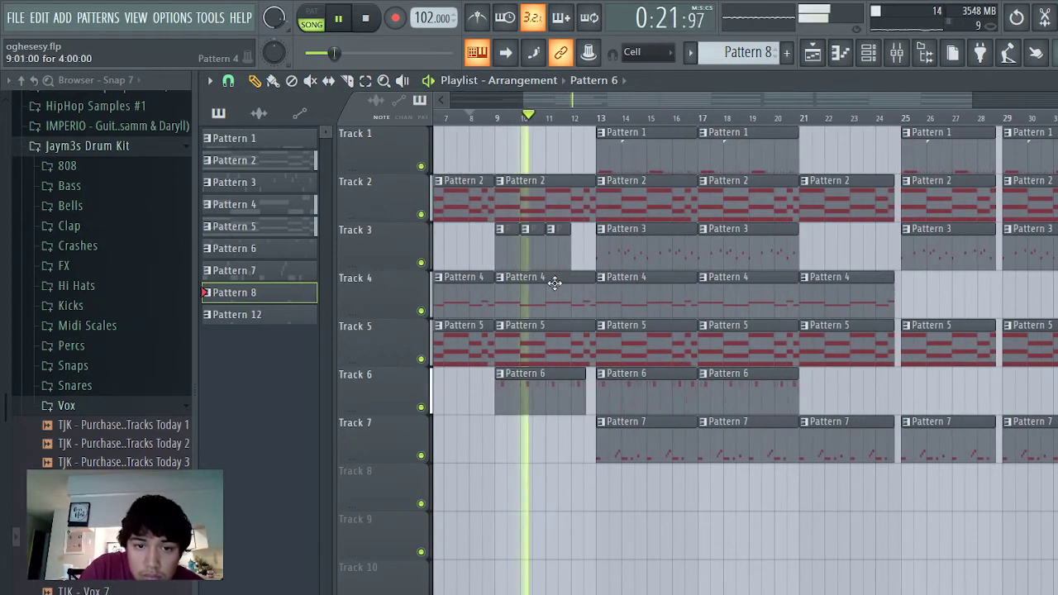
{"action": "scroll", "coordinate": [481, 279], "scroll_direction": "up", "scroll_amount": 2}
{"action": "scroll", "coordinate": [481, 280], "scroll_direction": "up", "scroll_amount": 1}
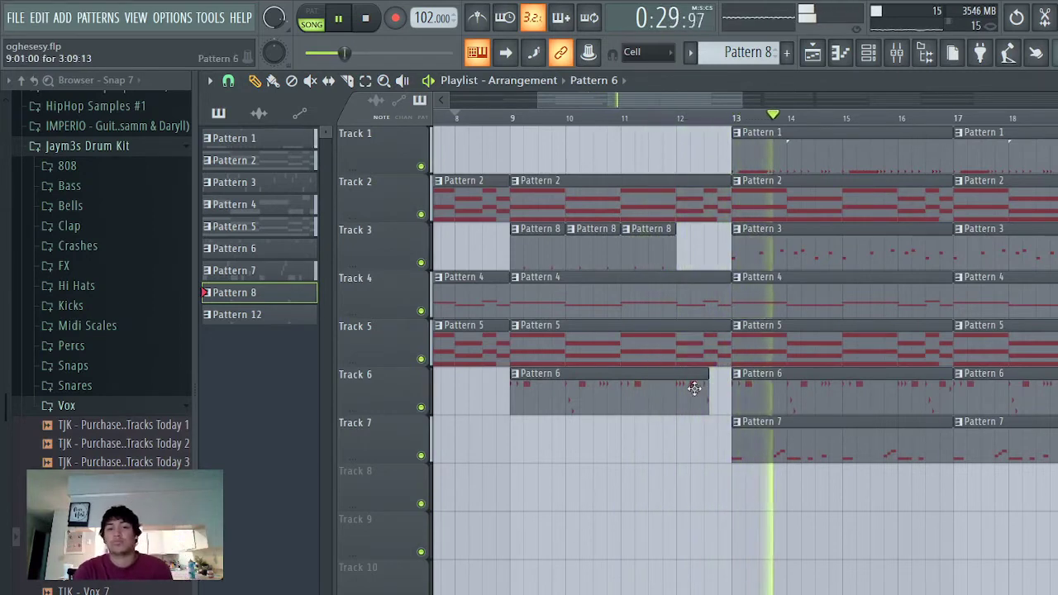
{"action": "left_click_drag", "start_coordinate": [703, 398], "coordinate": [673, 430]}
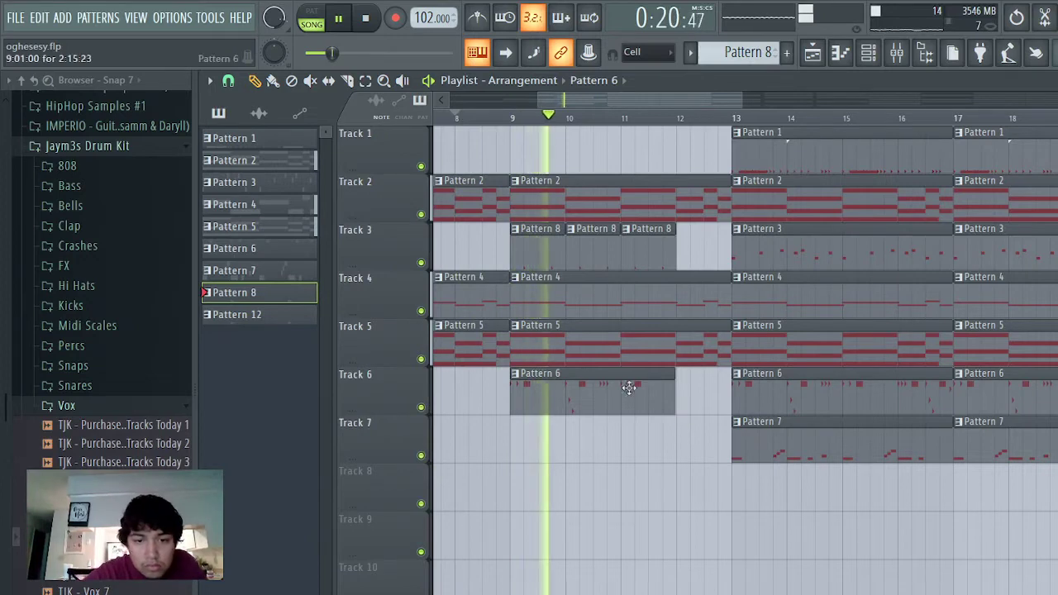
{"action": "key", "text": "space"}
{"action": "key", "text": "space"}
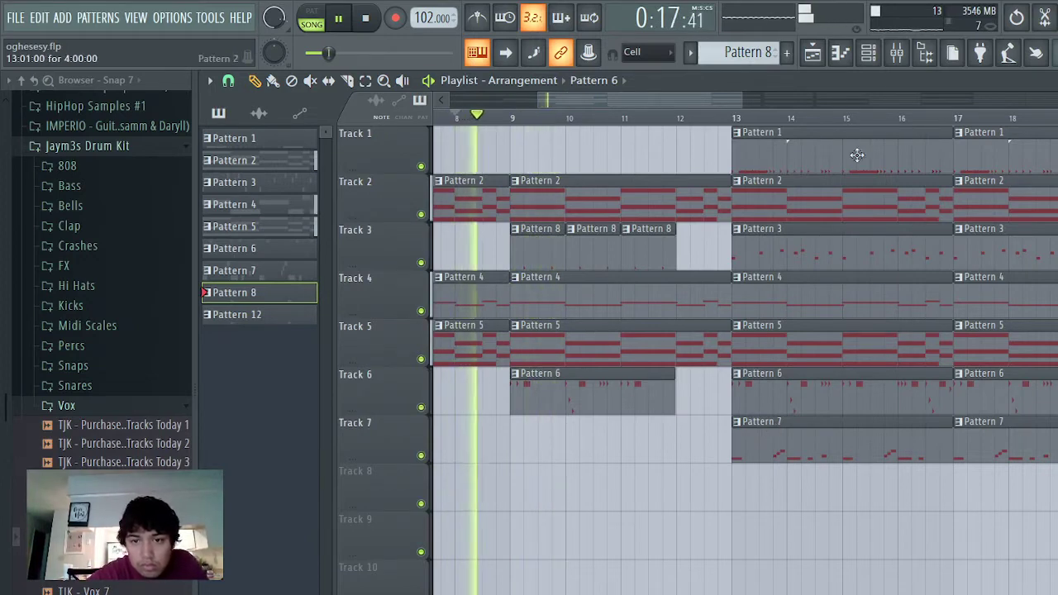
Step: Examine the Clap - Dover notes of Pattern 8 and Pattern 1 in the piano roll, and return to the playlist
{"action": "left_click", "coordinate": [870, 53]}
{"action": "left_click", "coordinate": [870, 53]}
{"action": "left_click", "coordinate": [813, 53]}
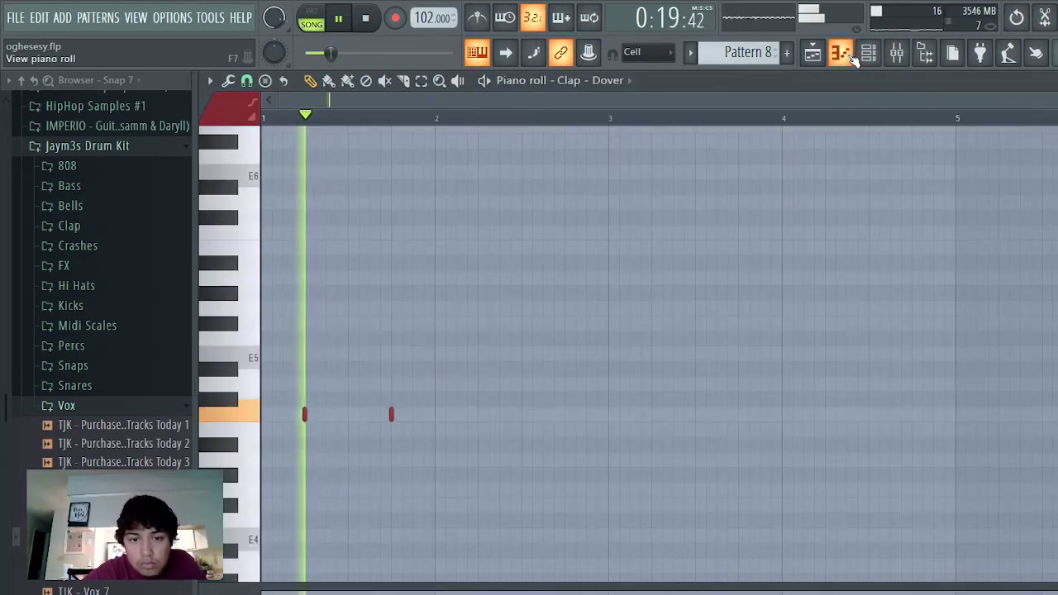
{"action": "scroll", "coordinate": [749, 49], "scroll_direction": "up", "scroll_amount": 7}
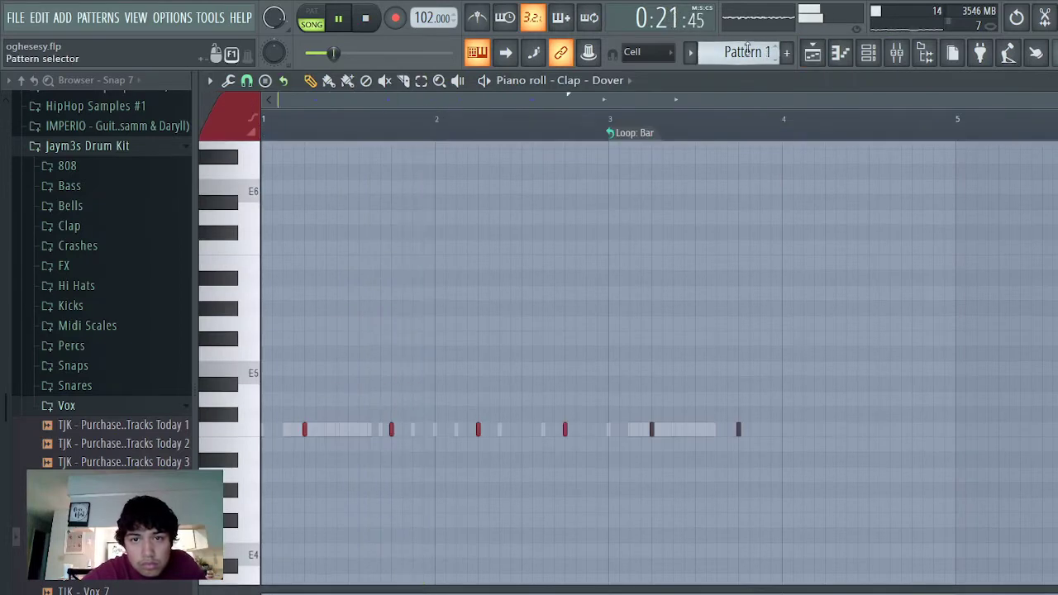
{"action": "left_click", "coordinate": [812, 53]}
{"action": "left_click", "coordinate": [869, 53]}
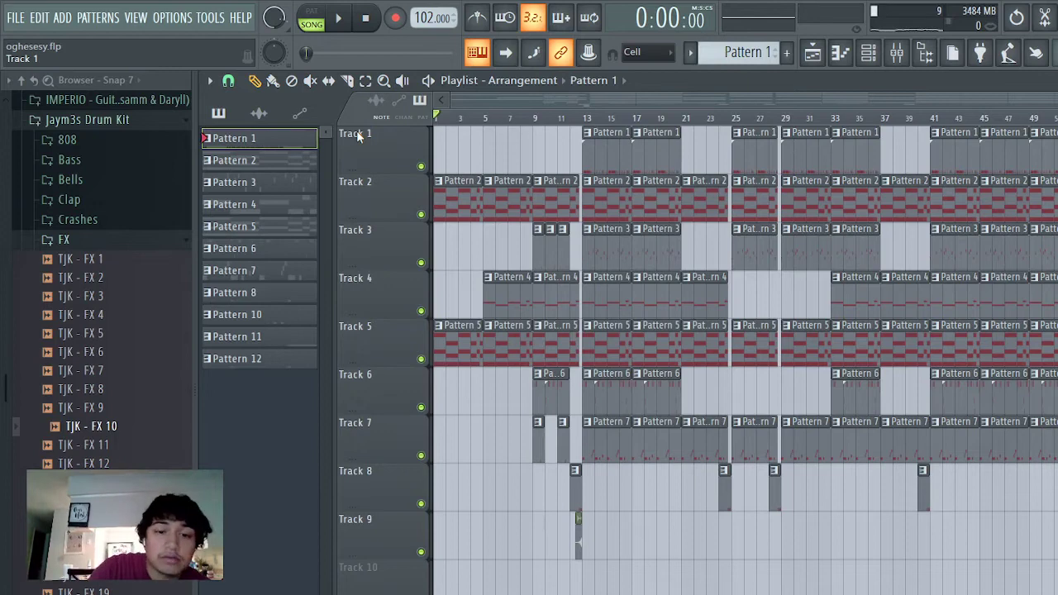
Step: Add the HUPLTS Tag sample to Track 10, check its channel settings, and move the clip to bar 8
{"action": "left_click", "coordinate": [93, 120]}
{"action": "left_click_drag", "start_coordinate": [83, 594], "coordinate": [579, 594]}
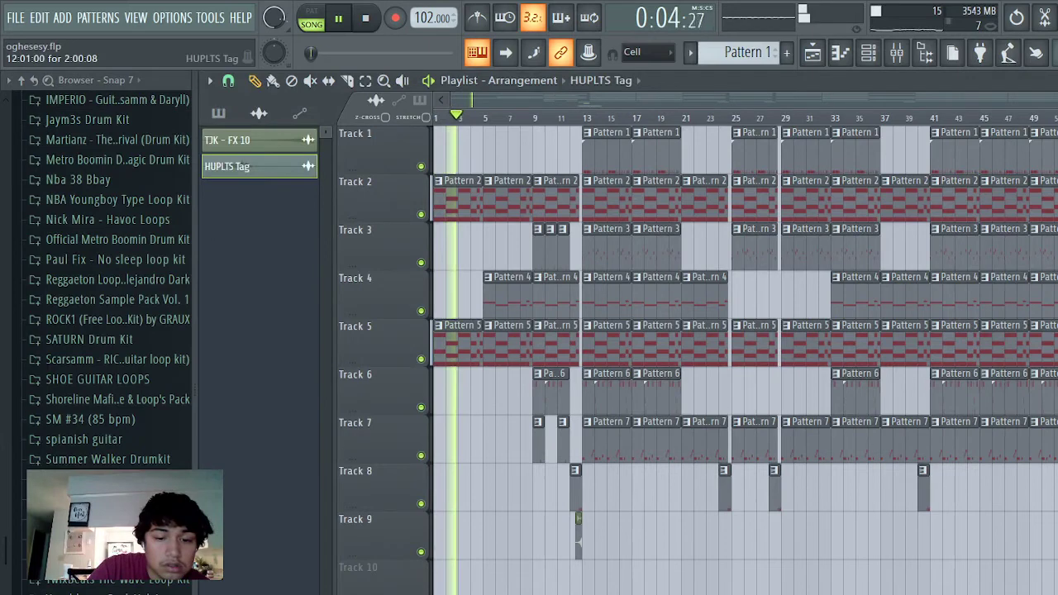
{"action": "double_click", "coordinate": [576, 574]}
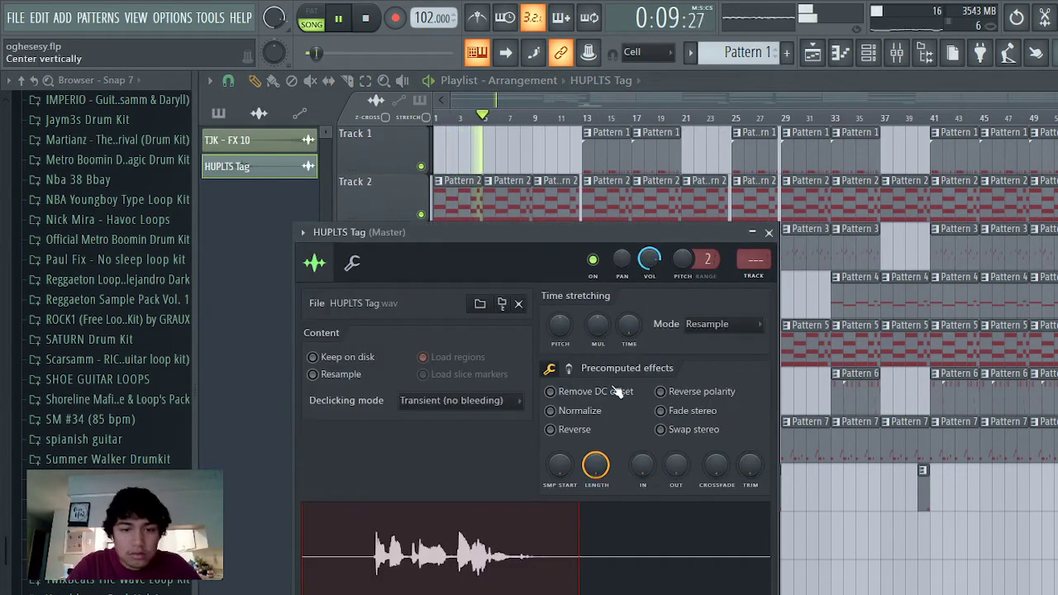
{"action": "left_click", "coordinate": [769, 233]}
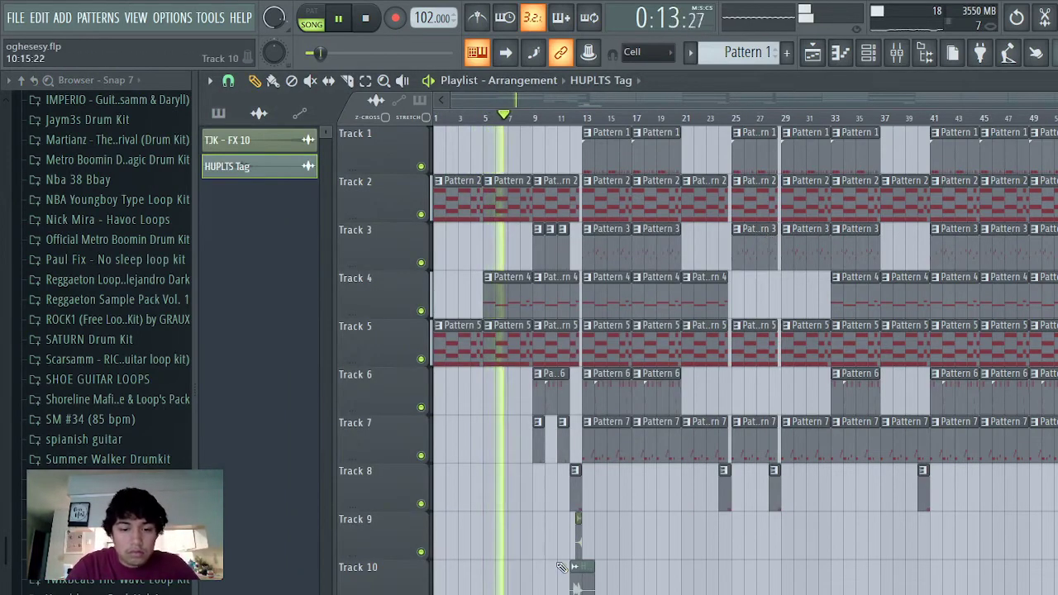
{"action": "scroll", "coordinate": [562, 567], "scroll_direction": "up", "scroll_amount": 5}
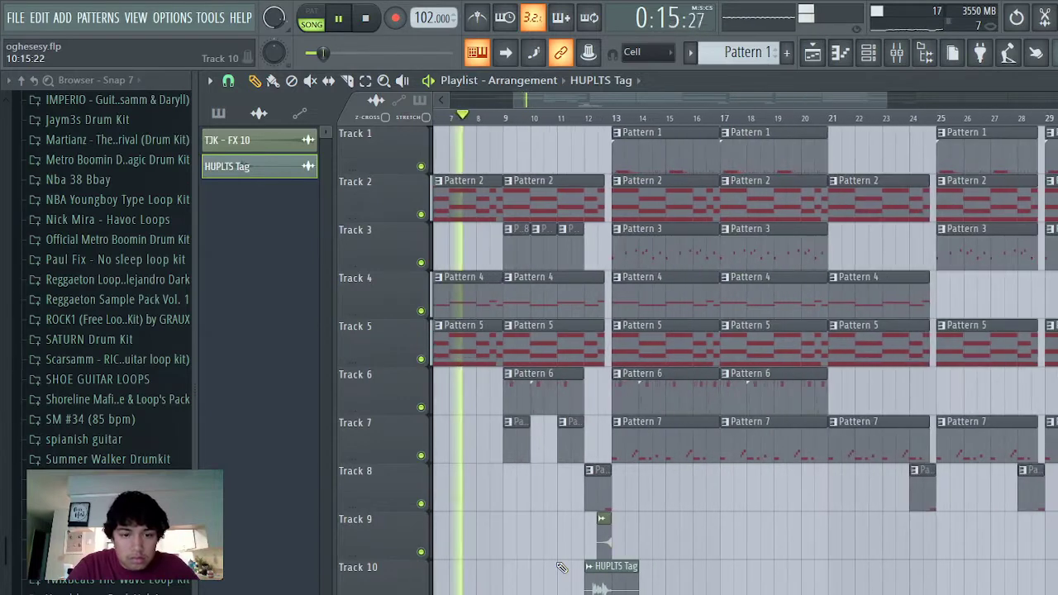
{"action": "left_click_drag", "start_coordinate": [604, 587], "coordinate": [497, 587]}
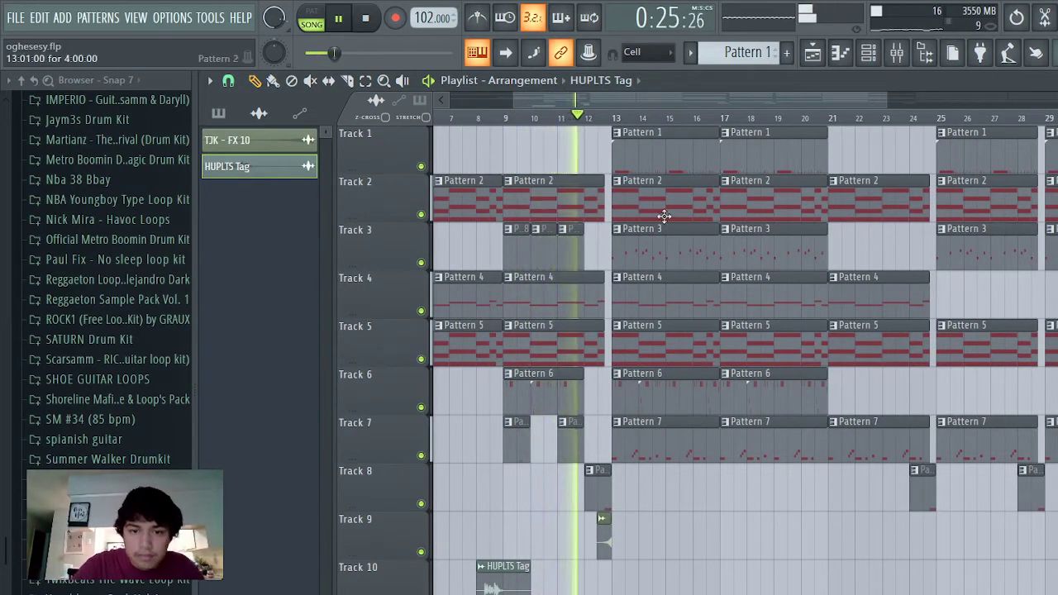
Step: Examine the Hive melody notes of Pattern 3 in the piano roll and return to the playlist
{"action": "scroll", "coordinate": [664, 215], "scroll_direction": "up", "scroll_amount": 3}
{"action": "left_click", "coordinate": [579, 261]}
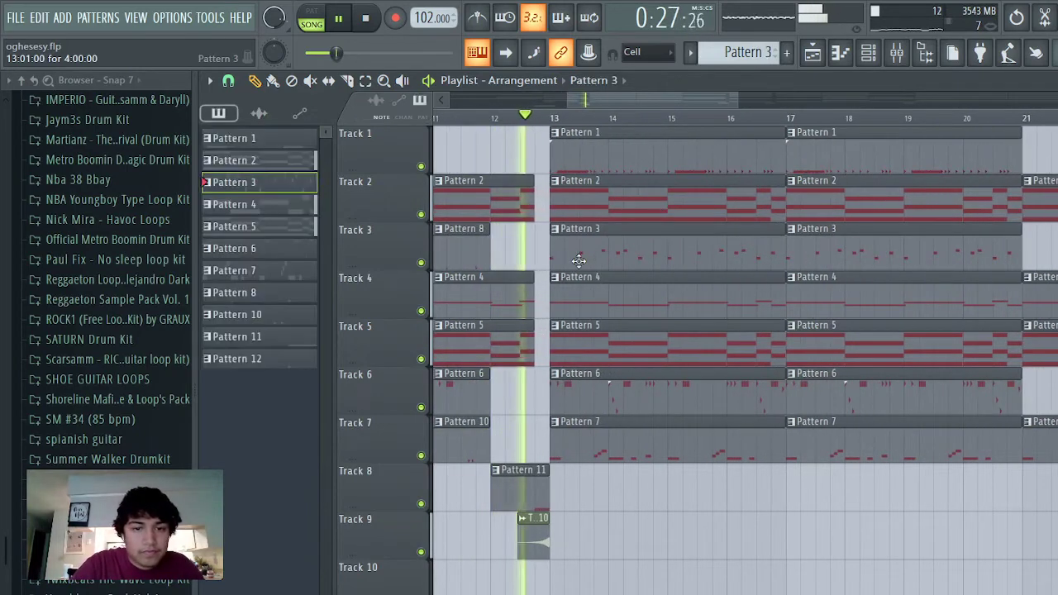
{"action": "double_click", "coordinate": [579, 260]}
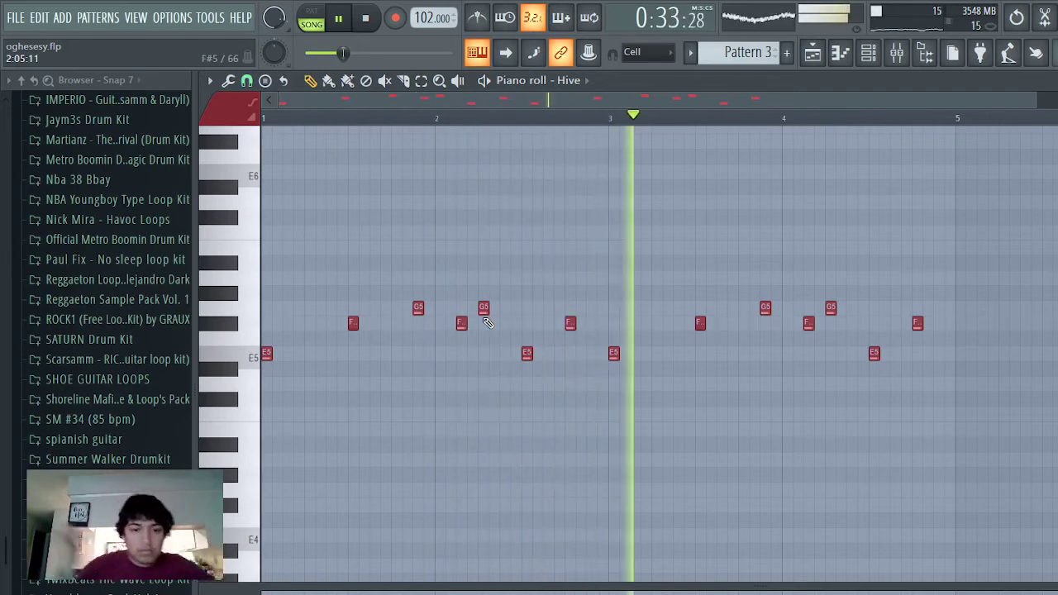
{"action": "left_click", "coordinate": [868, 52]}
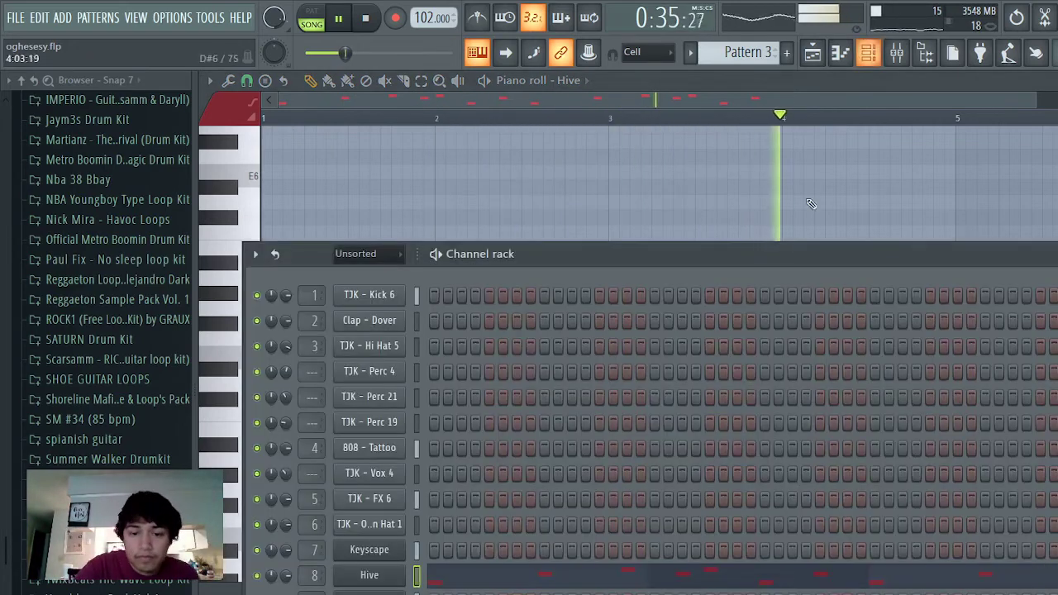
{"action": "key", "text": "F5"}
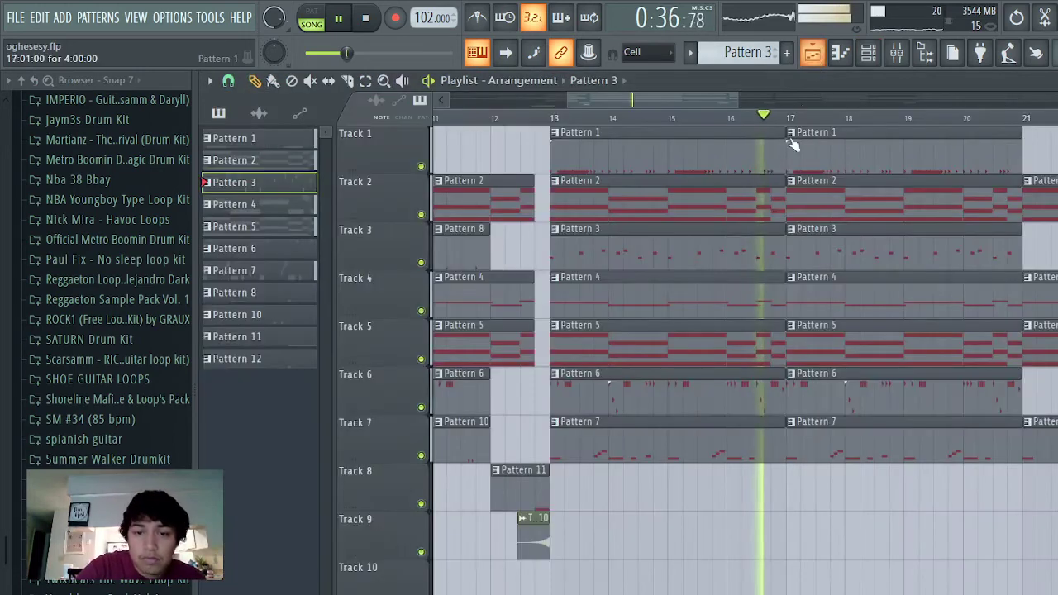
Step: Examine the Keyscape chord notes of Pattern 2 in the piano roll and return to the playlist
{"action": "double_click", "coordinate": [816, 201]}
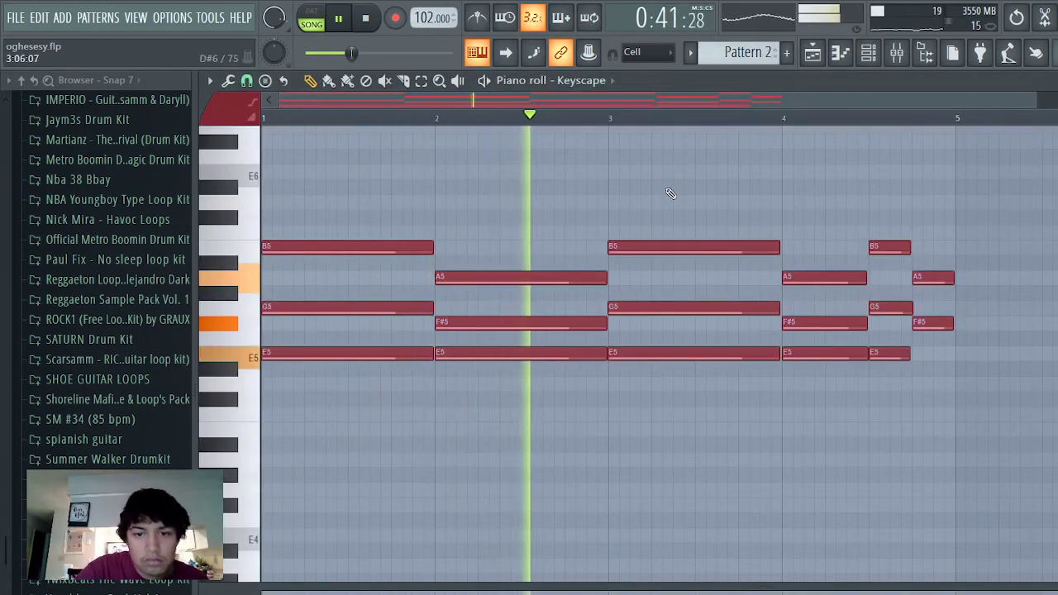
{"action": "scroll", "coordinate": [671, 194], "scroll_direction": "down", "scroll_amount": 2}
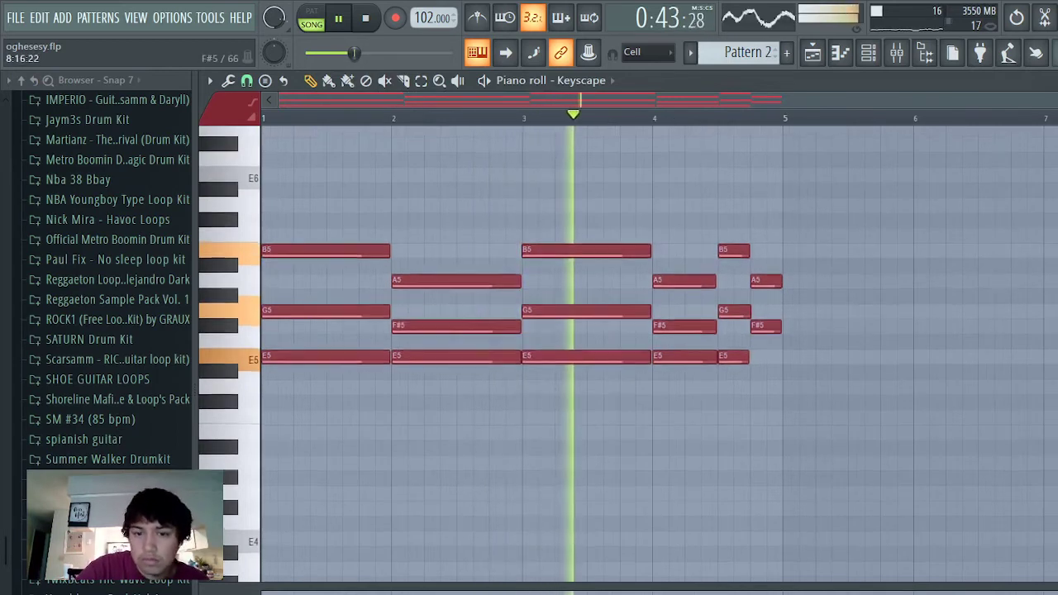
{"action": "scroll", "coordinate": [671, 194], "scroll_direction": "up", "scroll_amount": 4}
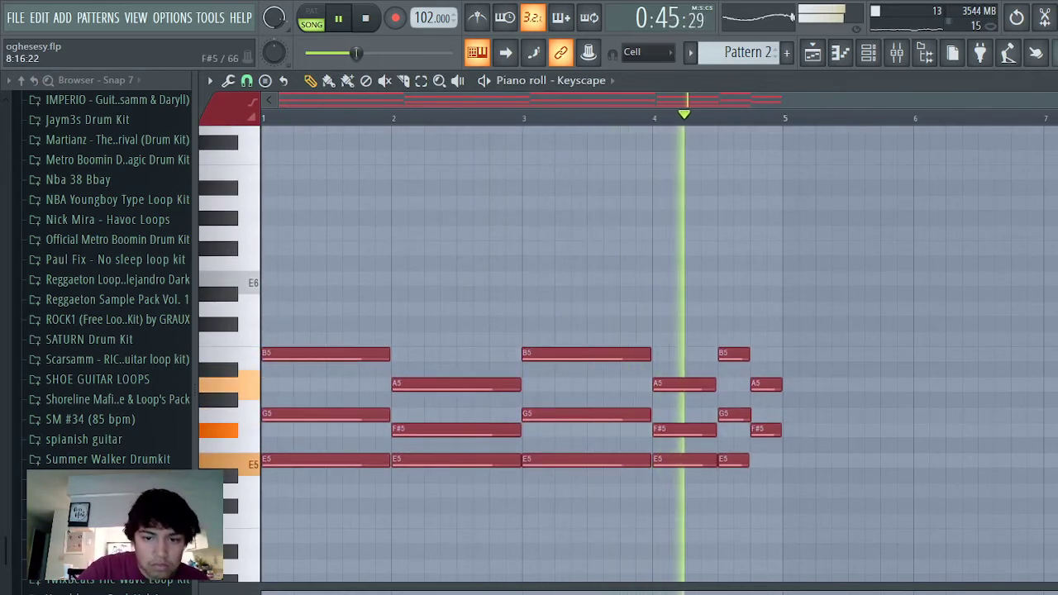
{"action": "left_click", "coordinate": [839, 59]}
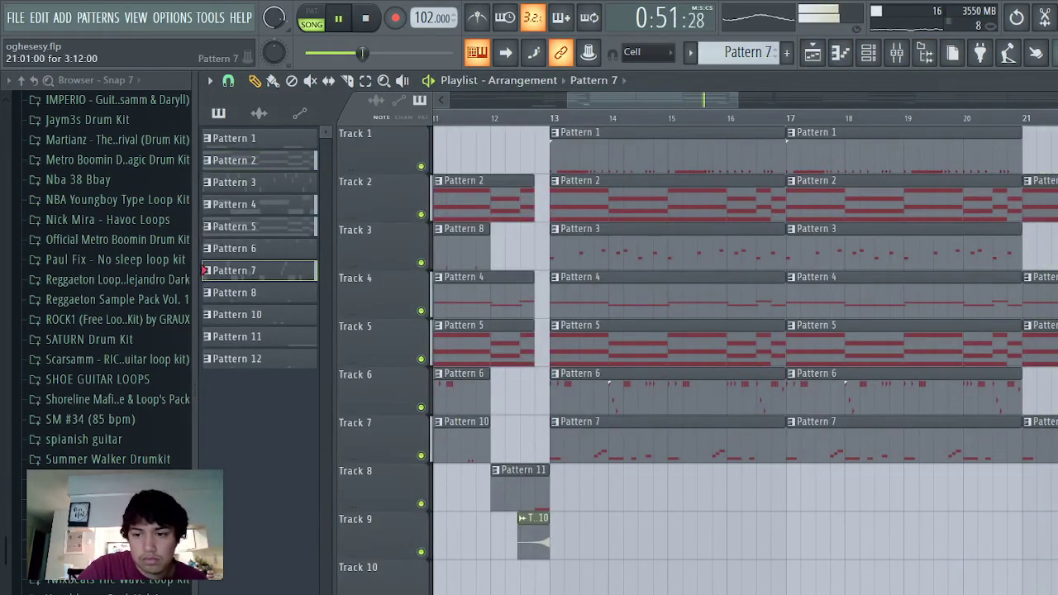
Step: Examine the 808 - Tattoo notes of Pattern 7 and the playlist arrangement around bars 25 to 29 during playback
{"action": "double_click", "coordinate": [1052, 440]}
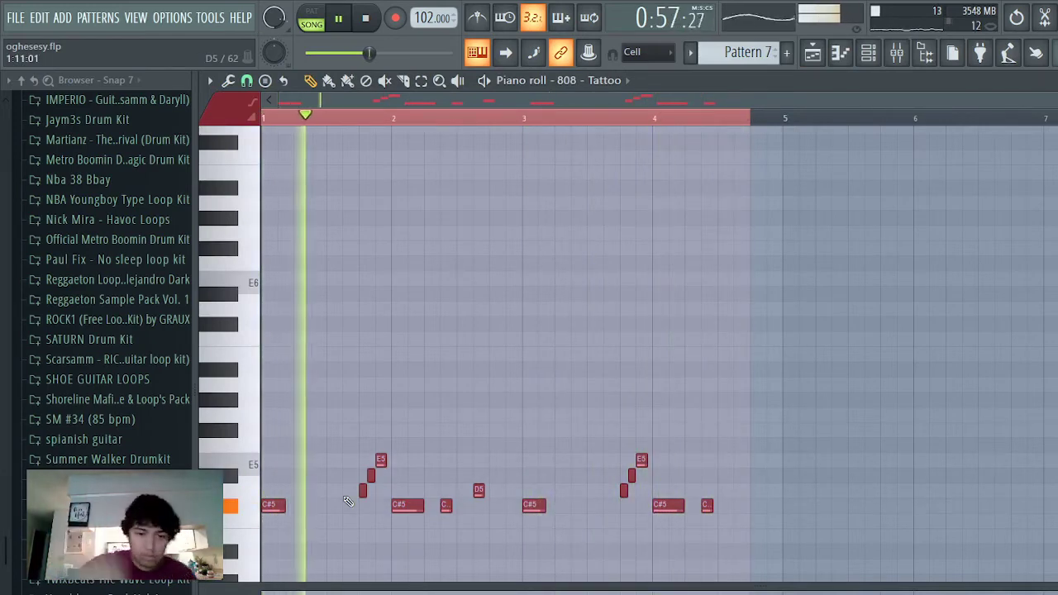
{"action": "left_click", "coordinate": [810, 55]}
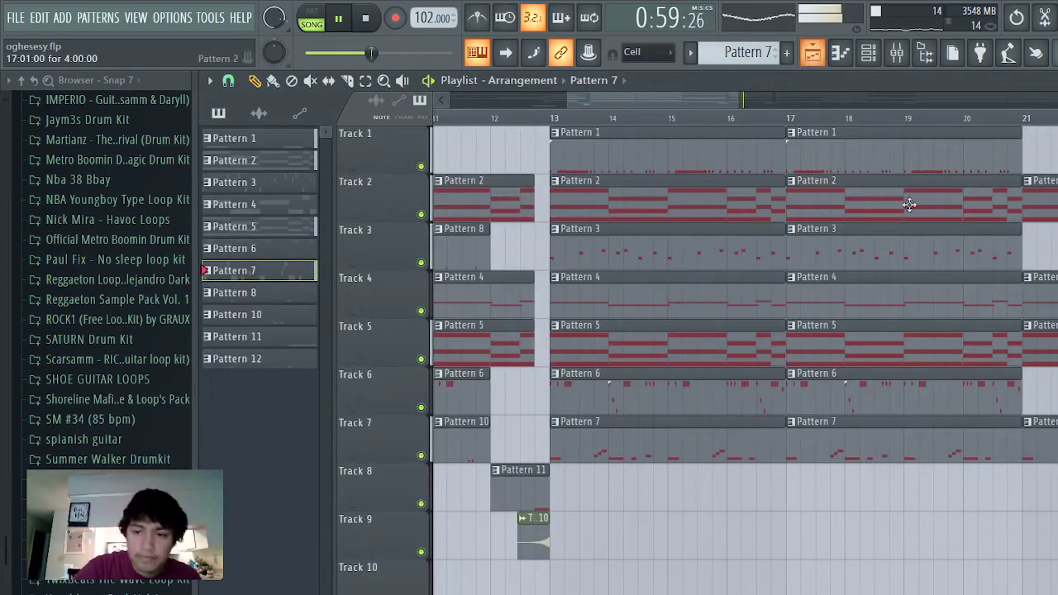
{"action": "scroll", "coordinate": [935, 236], "scroll_direction": "down", "scroll_amount": 8}
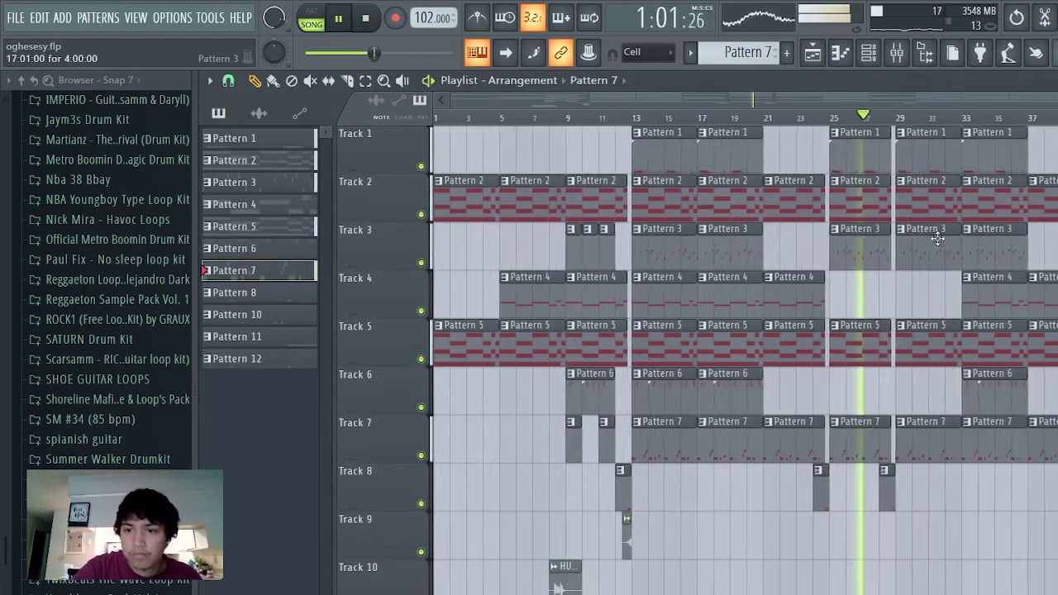
{"action": "scroll", "coordinate": [894, 264], "scroll_direction": "up", "scroll_amount": 5}
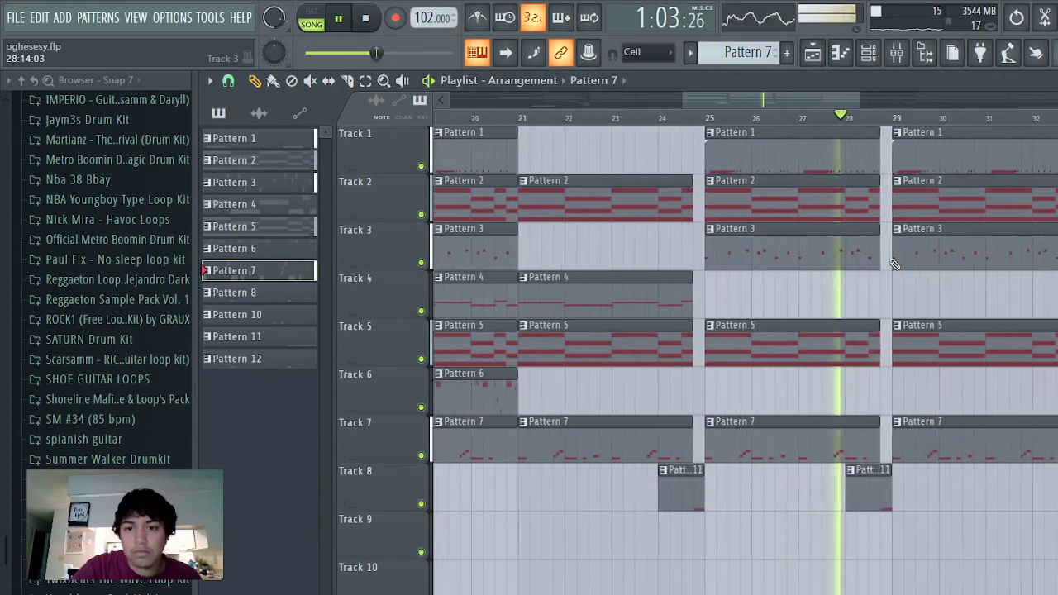
{"action": "scroll", "coordinate": [894, 264], "scroll_direction": "up", "scroll_amount": 3}
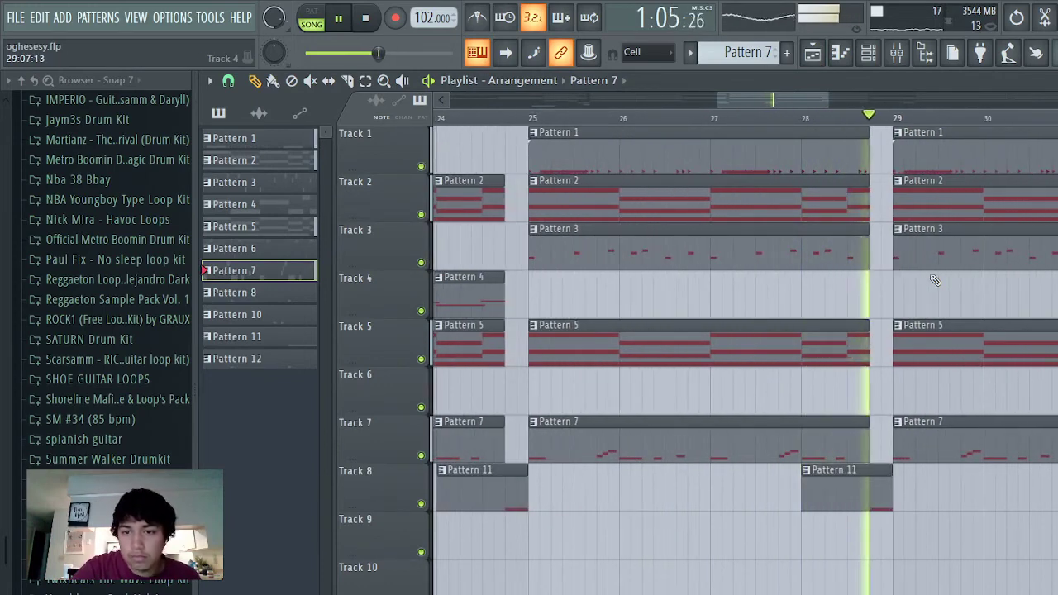
Step: Examine the TJK - Kick 6 notes of Pattern 1 in the piano roll and its channel rack steps, and return to the playlist
{"action": "scroll", "coordinate": [935, 281], "scroll_direction": "down", "scroll_amount": 3}
{"action": "left_click", "coordinate": [954, 151]}
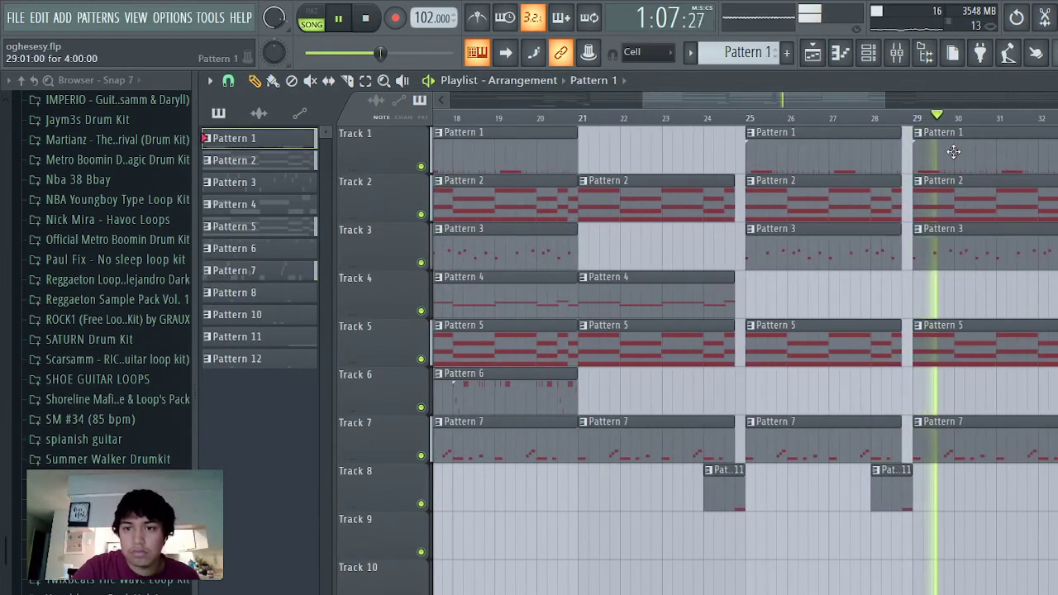
{"action": "double_click", "coordinate": [955, 151]}
{"action": "scroll", "coordinate": [469, 378], "scroll_direction": "up", "scroll_amount": 1}
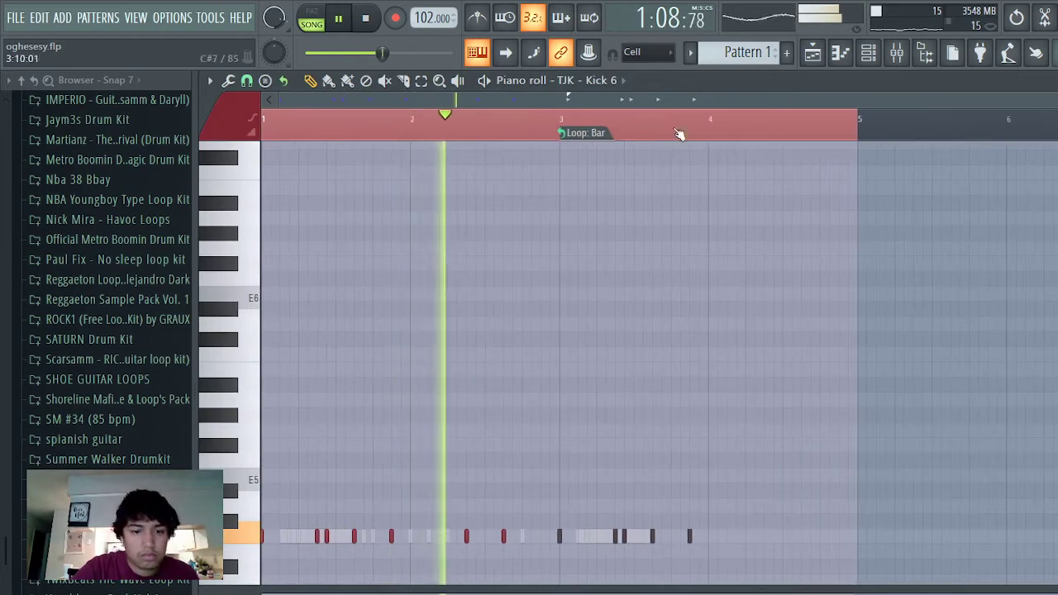
{"action": "left_click", "coordinate": [839, 58]}
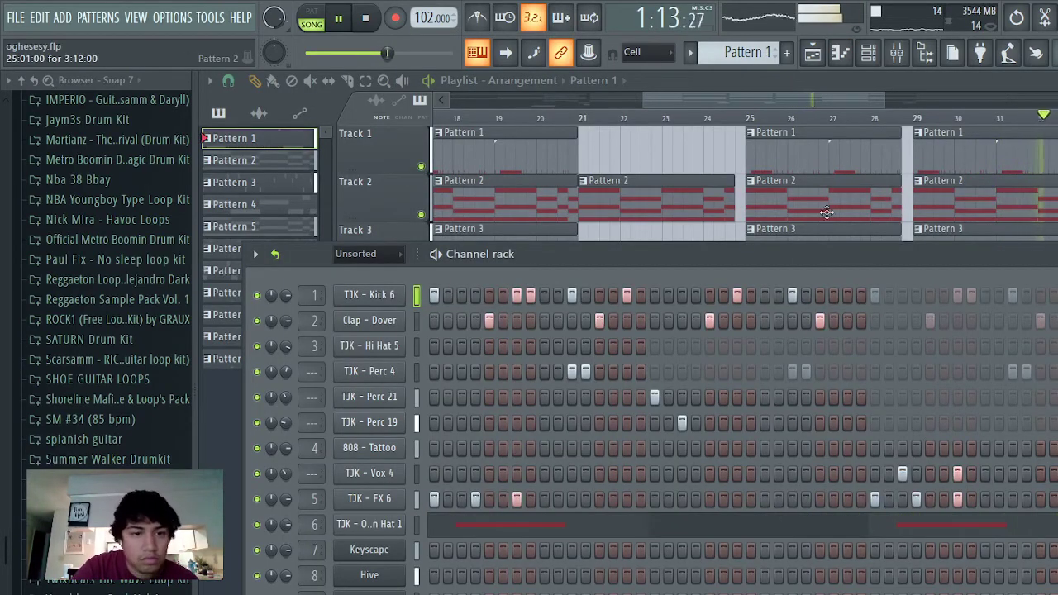
{"action": "left_click", "coordinate": [813, 52]}
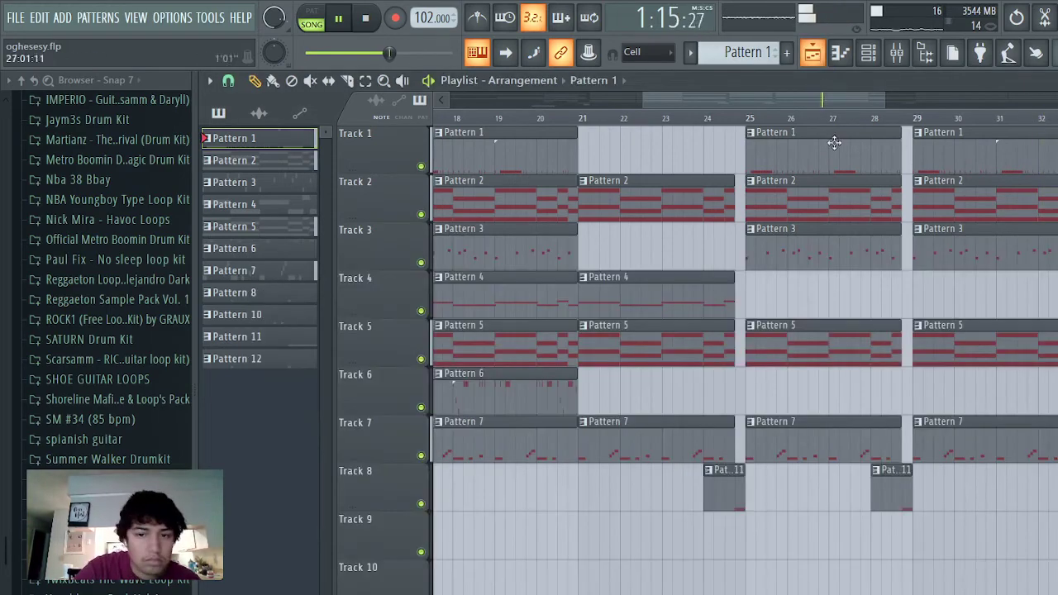
Step: Examine the overall playlist arrangement and the section around bars 37 to 41 during playback
{"action": "scroll", "coordinate": [840, 340], "scroll_direction": "down", "scroll_amount": 5}
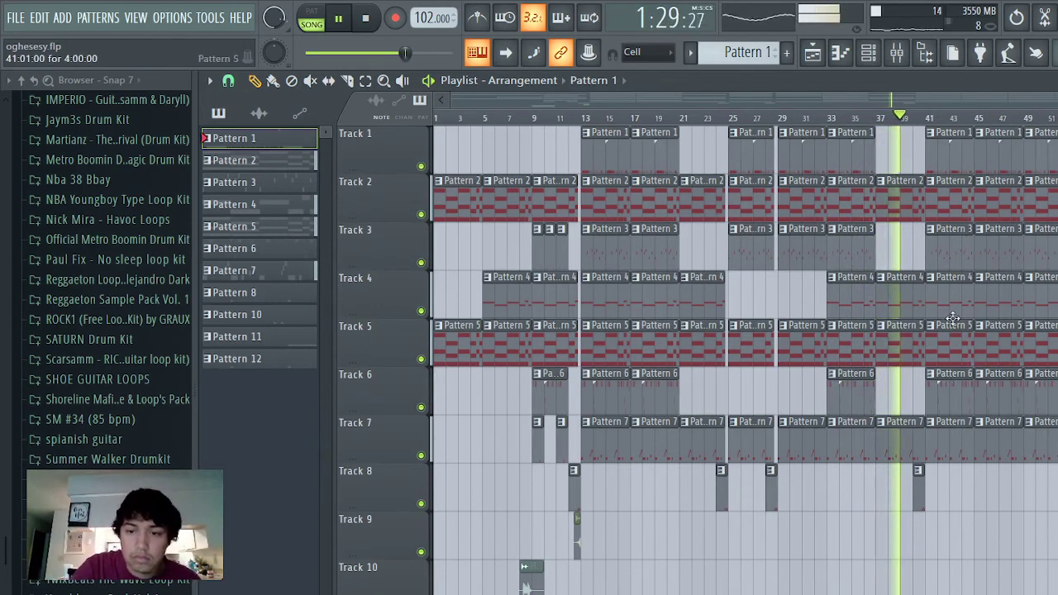
{"action": "scroll", "coordinate": [923, 358], "scroll_direction": "up", "scroll_amount": 4}
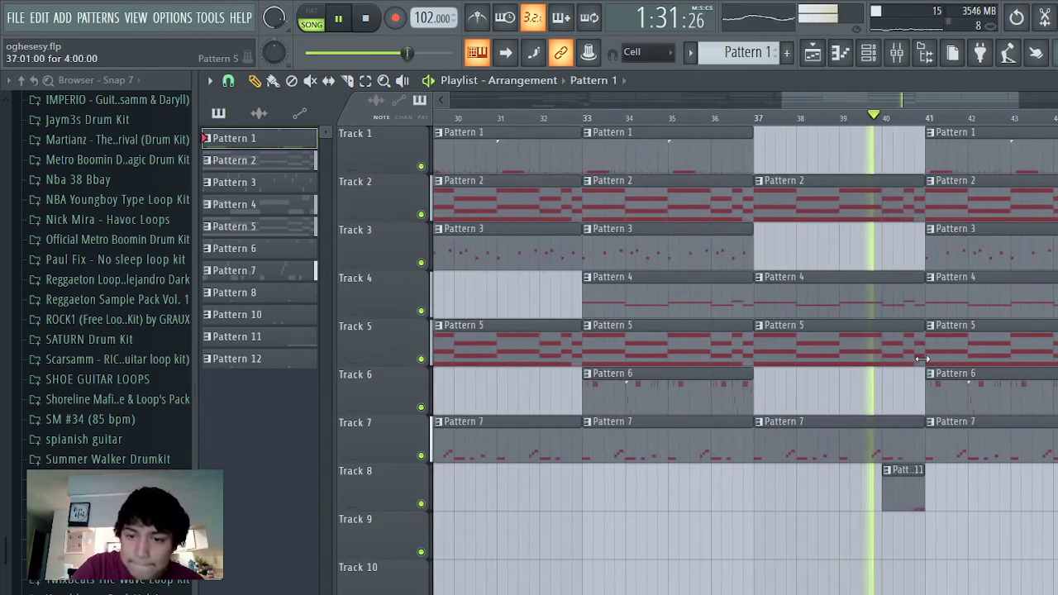
{"action": "scroll", "coordinate": [923, 358], "scroll_direction": "down", "scroll_amount": 2}
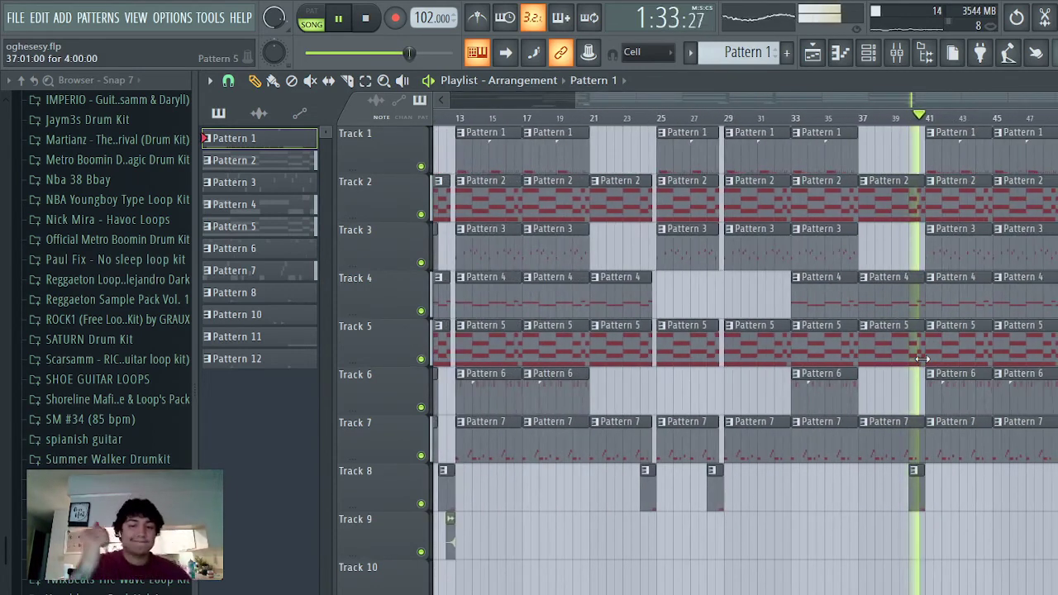